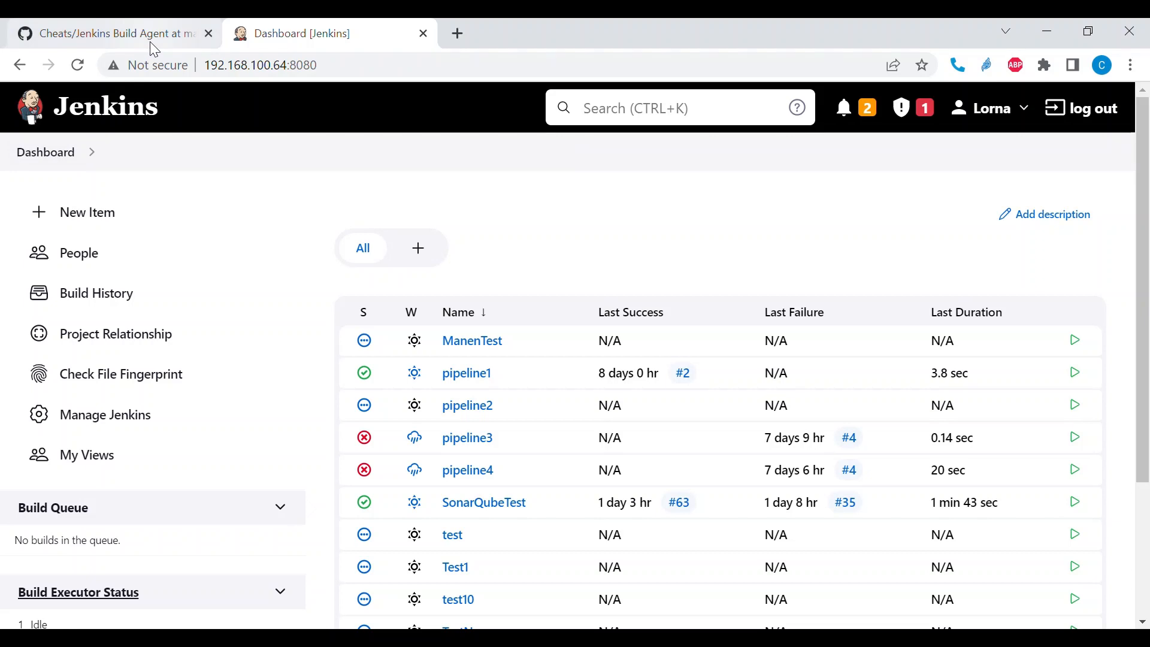
- Switch to GitHub, open Jenkinsfile-1 in the Cheats repository and examine its agent declaration
{"action": "left_click", "coordinate": [154, 49]}
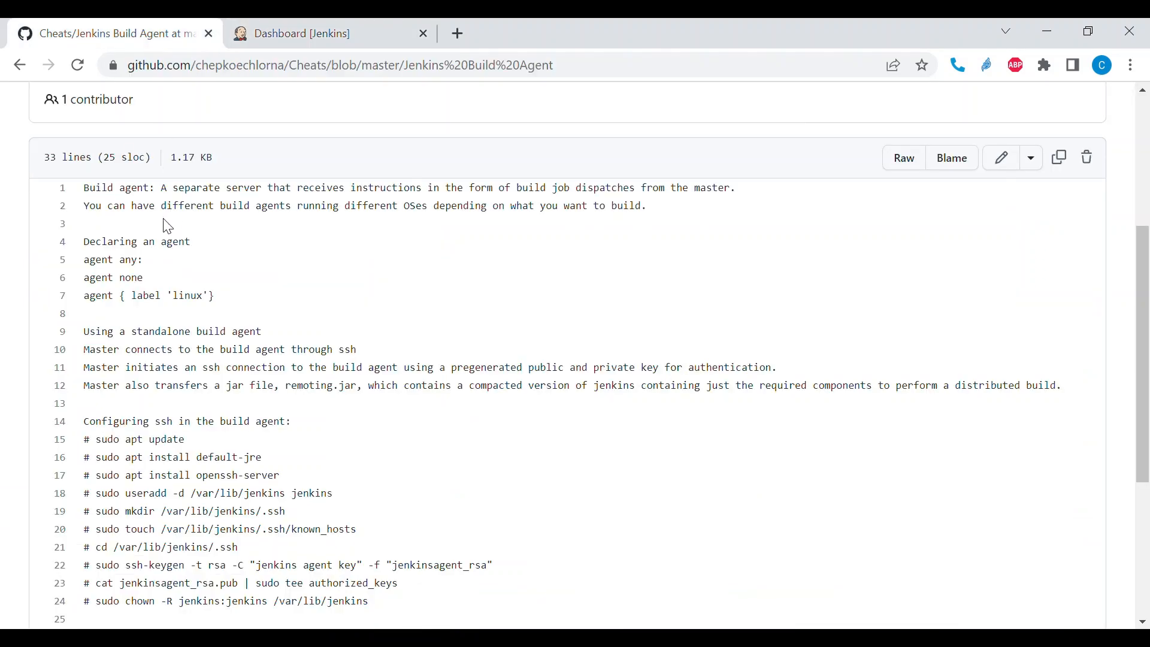
{"action": "scroll", "coordinate": [166, 240], "scroll_direction": "up", "scroll_amount": 5}
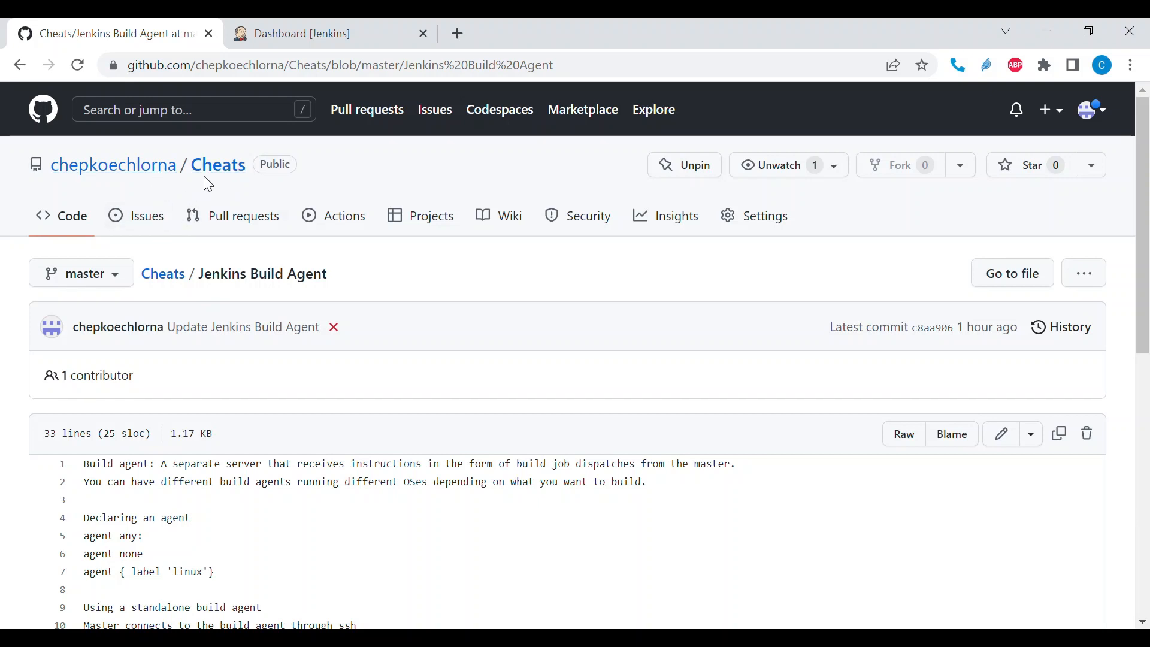
{"action": "left_click", "coordinate": [221, 180]}
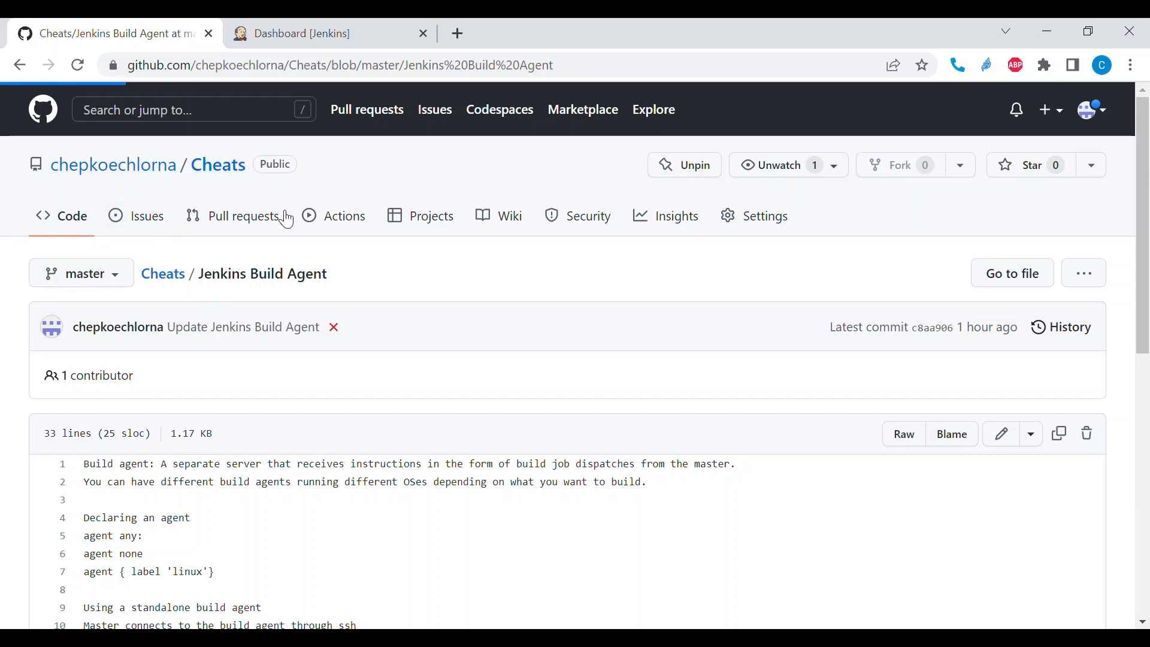
{"action": "scroll", "coordinate": [300, 227], "scroll_direction": "down", "scroll_amount": 5}
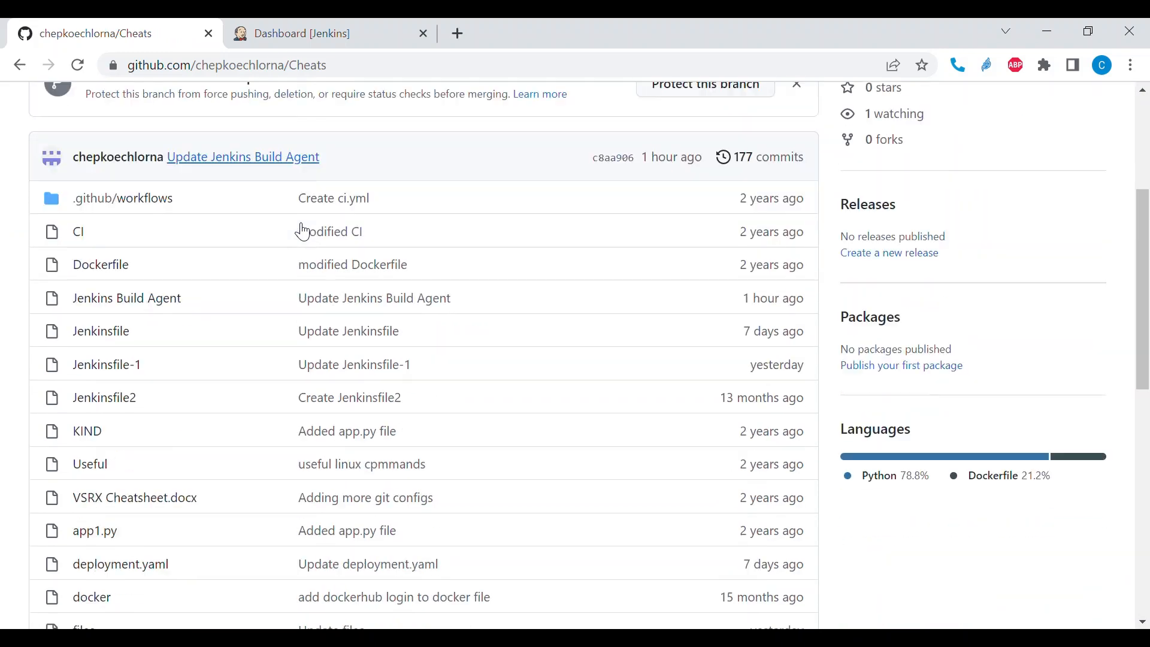
{"action": "left_click", "coordinate": [122, 357]}
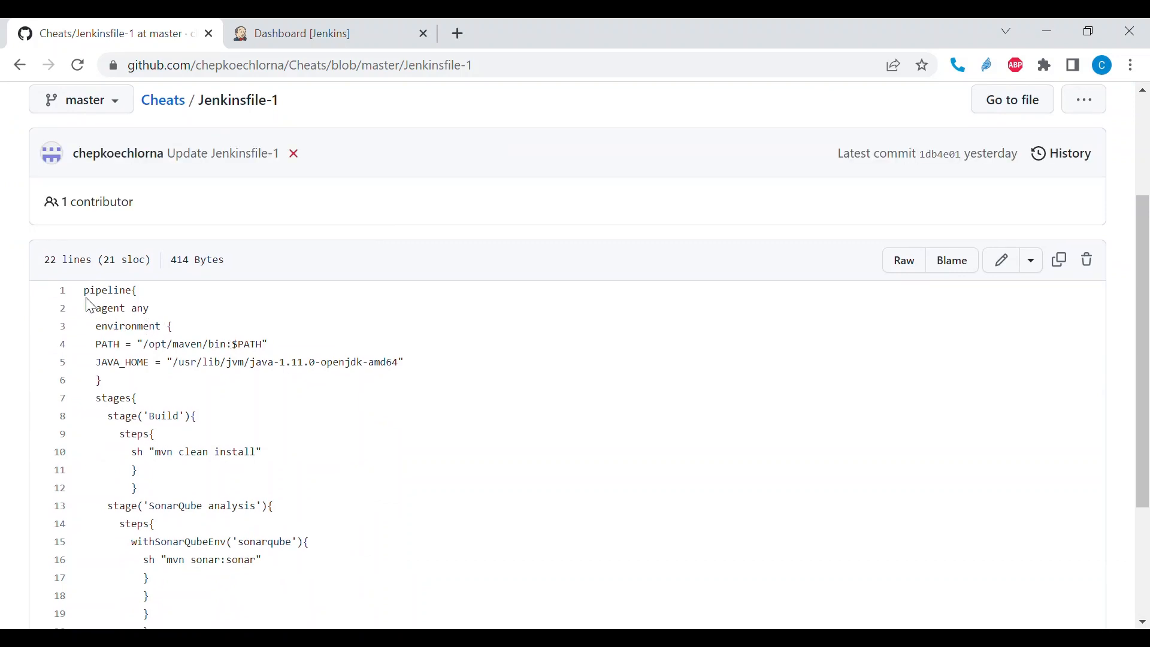
{"action": "left_click_drag", "start_coordinate": [84, 291], "coordinate": [155, 307]}
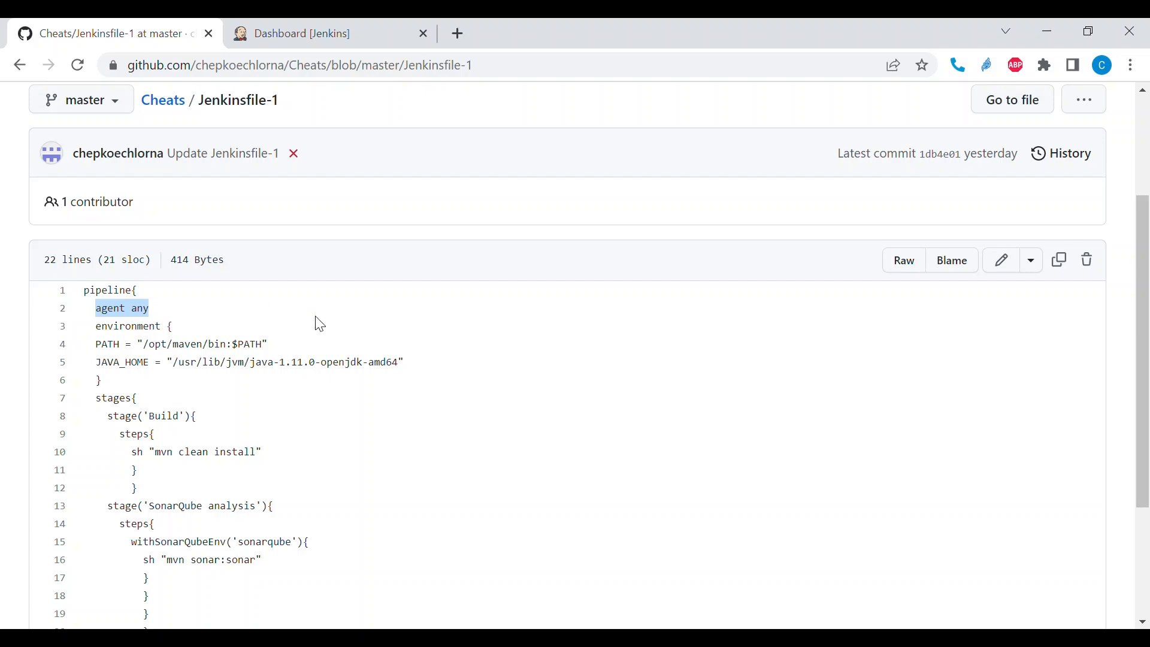
- Open Jenkinsfile-1 for editing and add the line "agent none" below "agent any"
{"action": "left_click", "coordinate": [1006, 273]}
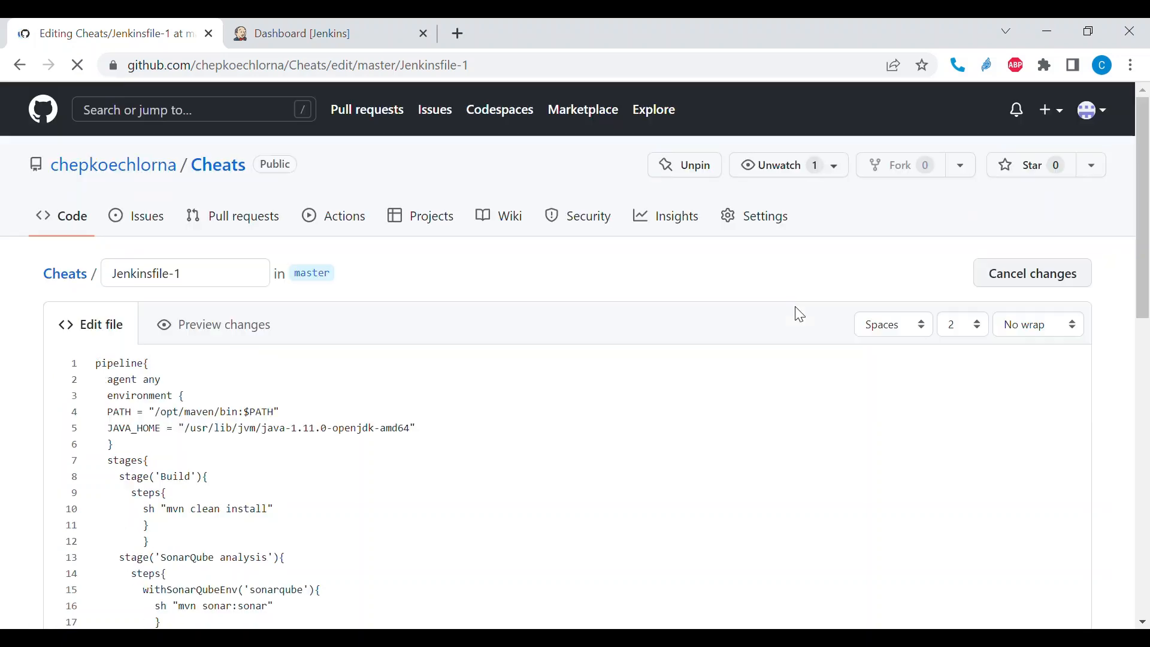
{"action": "left_click", "coordinate": [188, 384]}
{"action": "key", "text": "Return"}
{"action": "type", "text": "agen"}
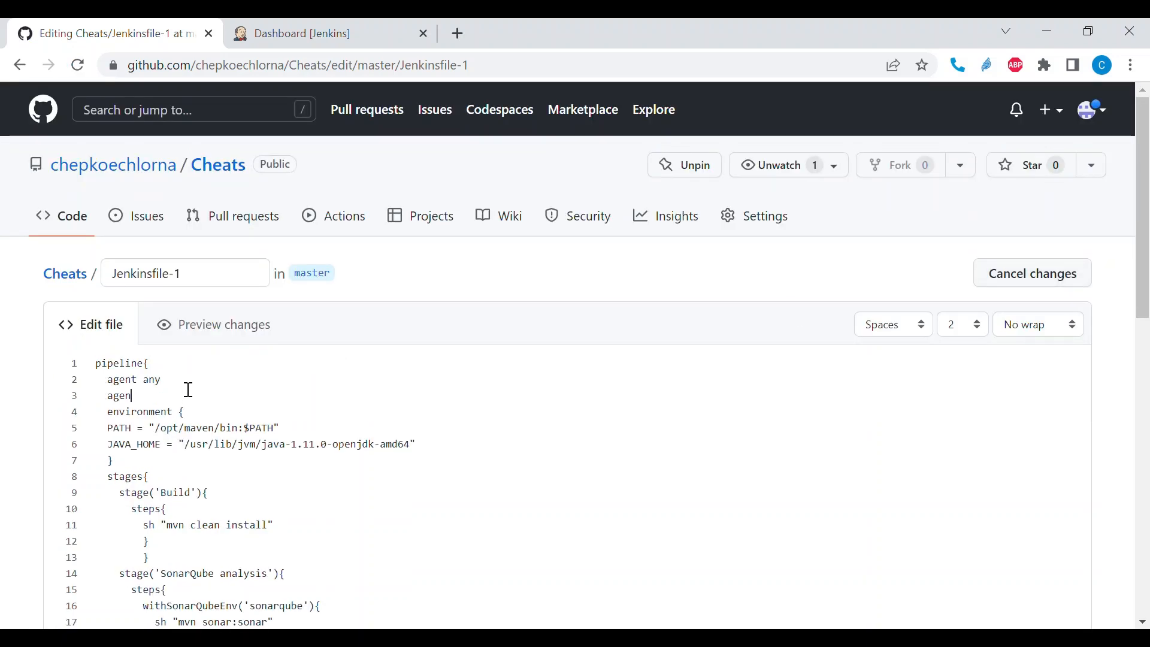
{"action": "type", "text": "t none"}
{"action": "left_click_drag", "start_coordinate": [108, 380], "coordinate": [180, 405]}
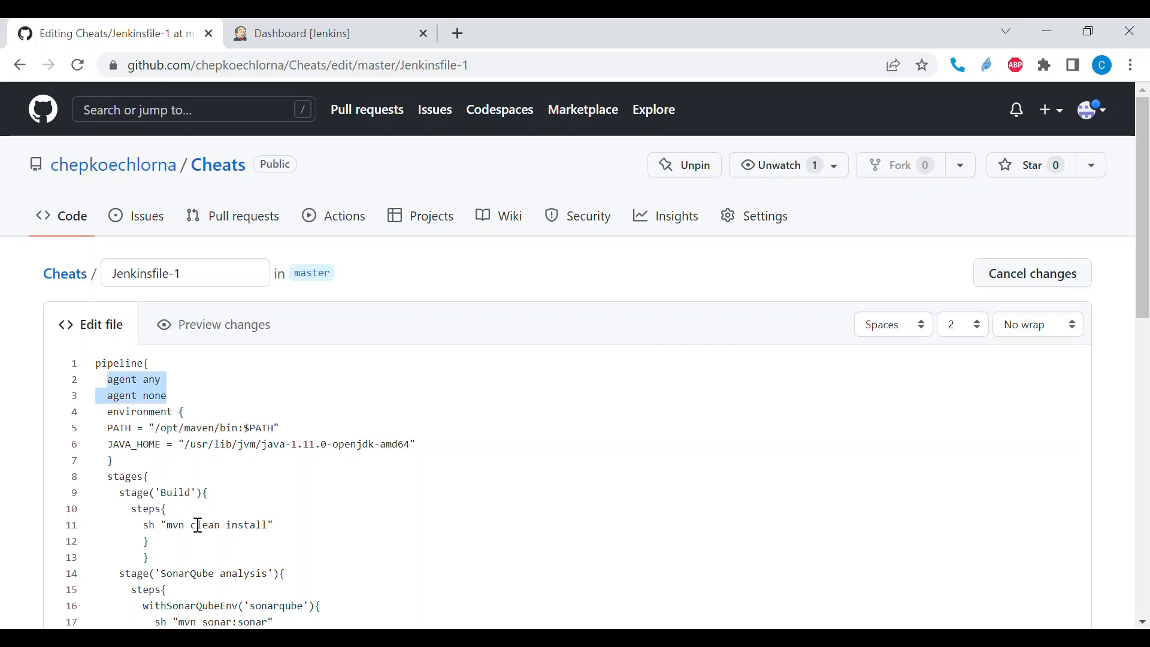
{"action": "scroll", "coordinate": [198, 524], "scroll_direction": "down", "scroll_amount": 3}
{"action": "scroll", "coordinate": [198, 524], "scroll_direction": "up", "scroll_amount": 1}
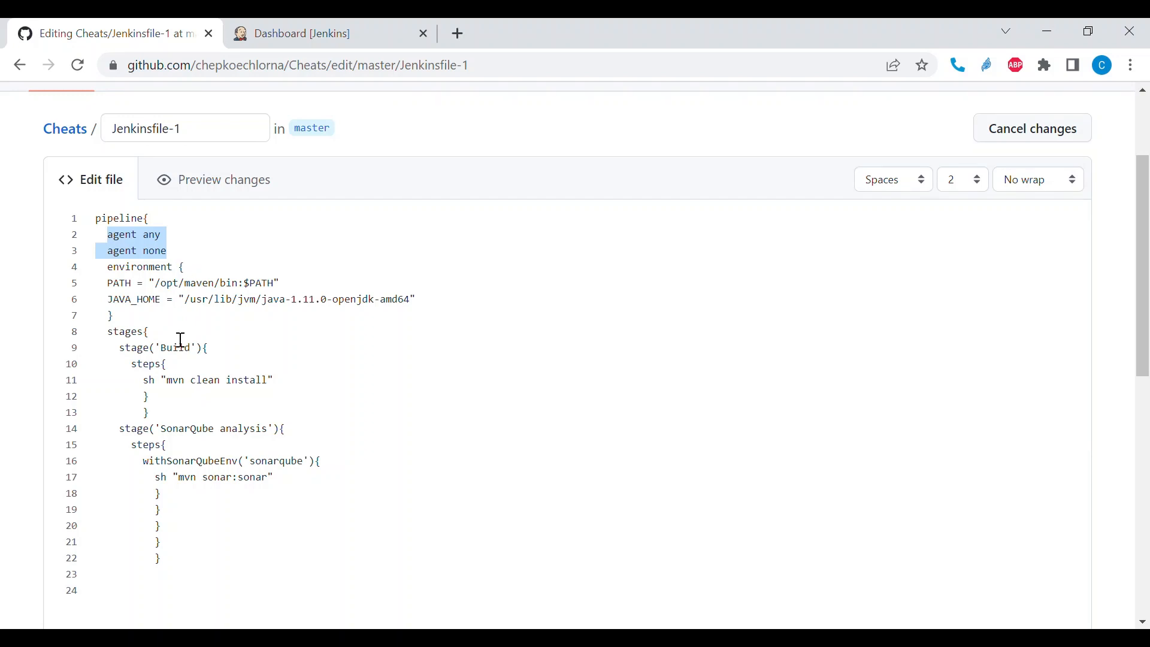
{"action": "left_click_drag", "start_coordinate": [191, 262], "coordinate": [125, 264]}
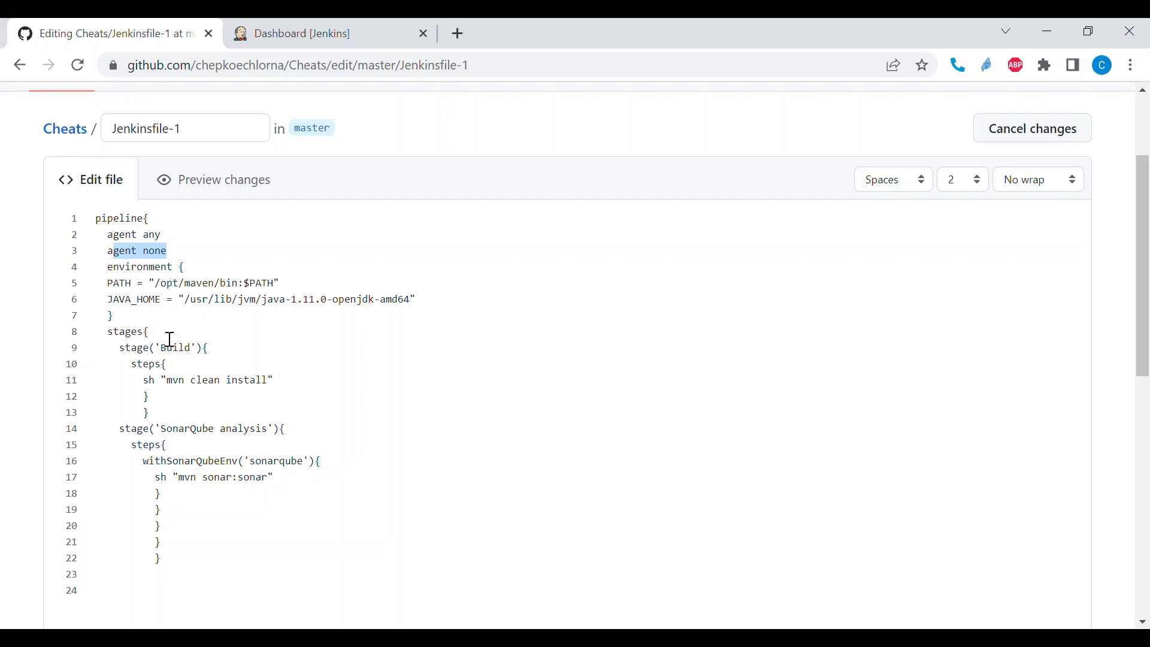
- Add the line "agent {label 'linux'}" below "agent none" in the pipeline
{"action": "left_click", "coordinate": [196, 262]}
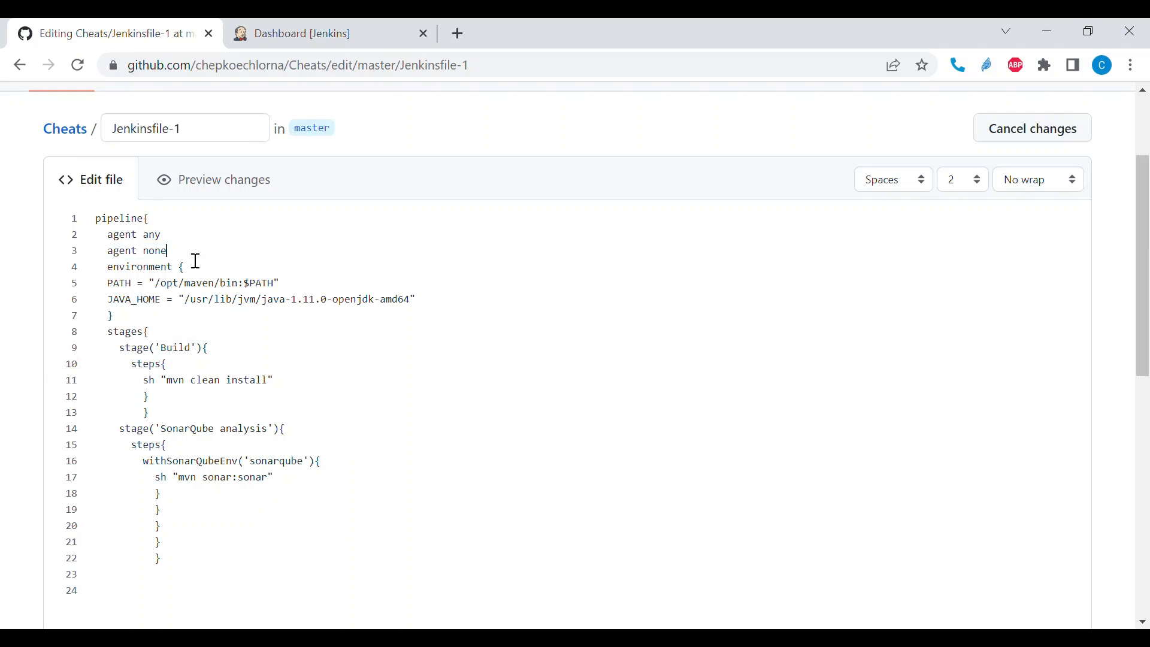
{"action": "key", "text": "Return"}
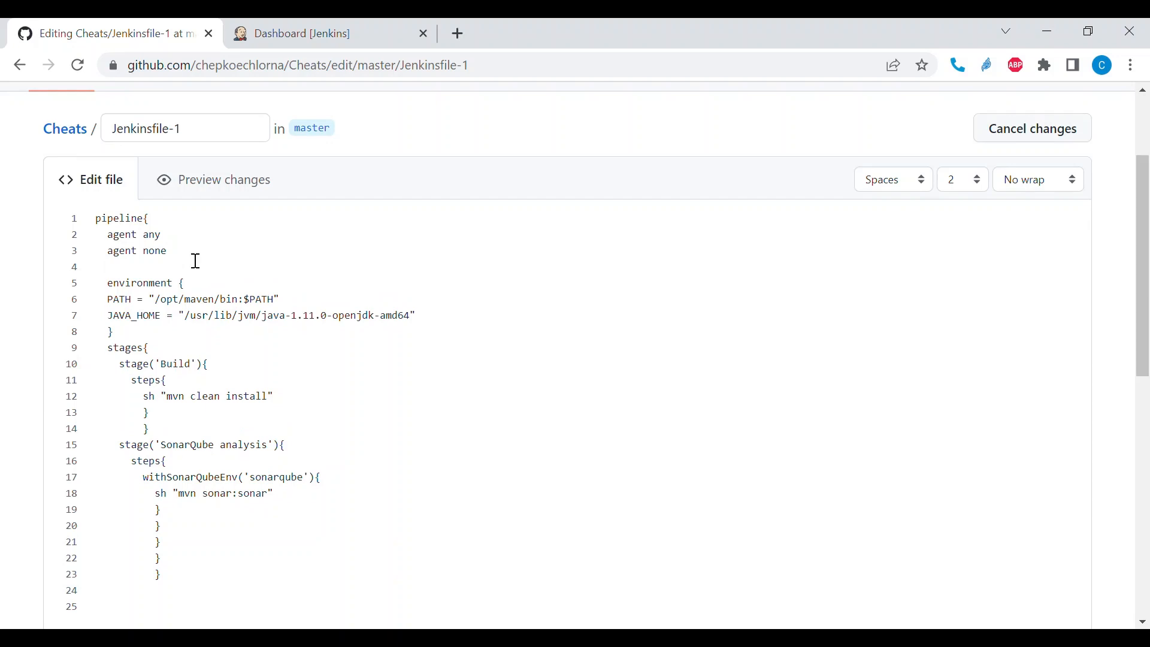
{"action": "type", "text": "agent {labe"}
{"action": "type", "text": "l 'linux'}"}
- Discard the Jenkinsfile-1 edits and open the Jenkins Build Agent file in the Cheats repository
{"action": "scroll", "coordinate": [307, 229], "scroll_direction": "up", "scroll_amount": 2}
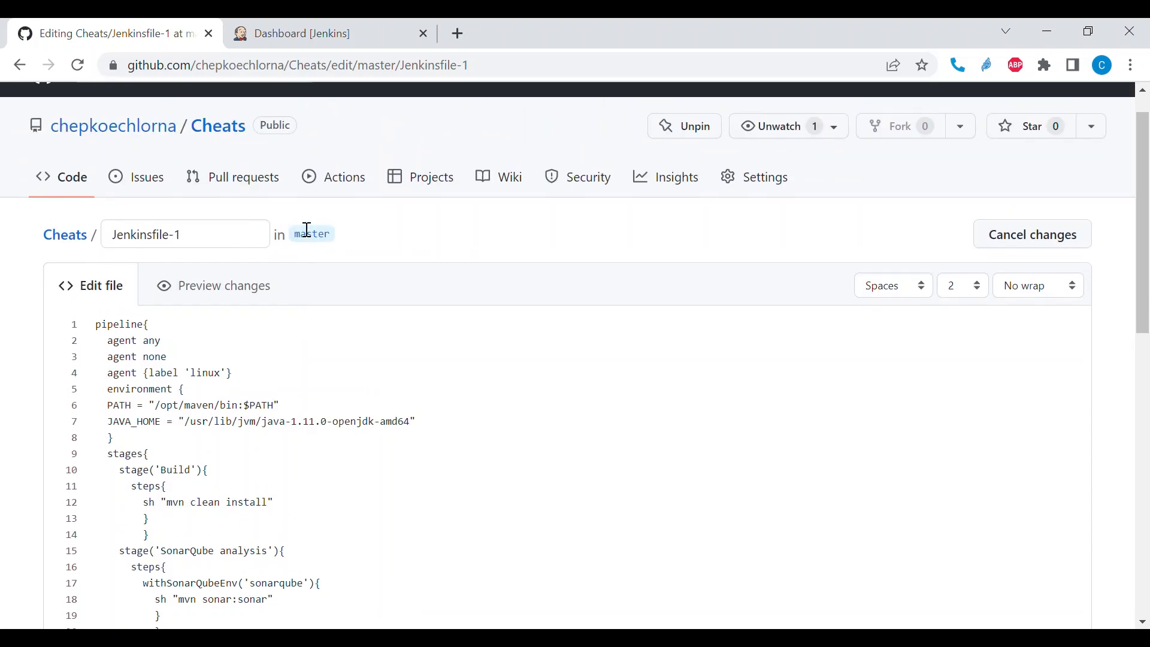
{"action": "left_click", "coordinate": [224, 138]}
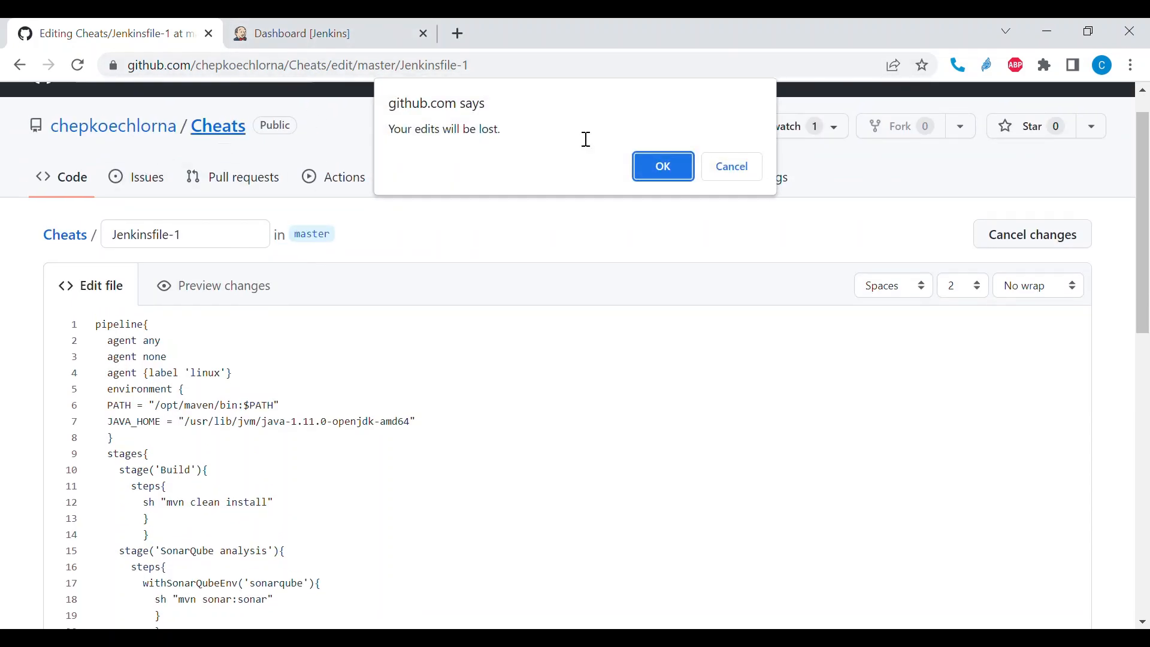
{"action": "left_click", "coordinate": [658, 163]}
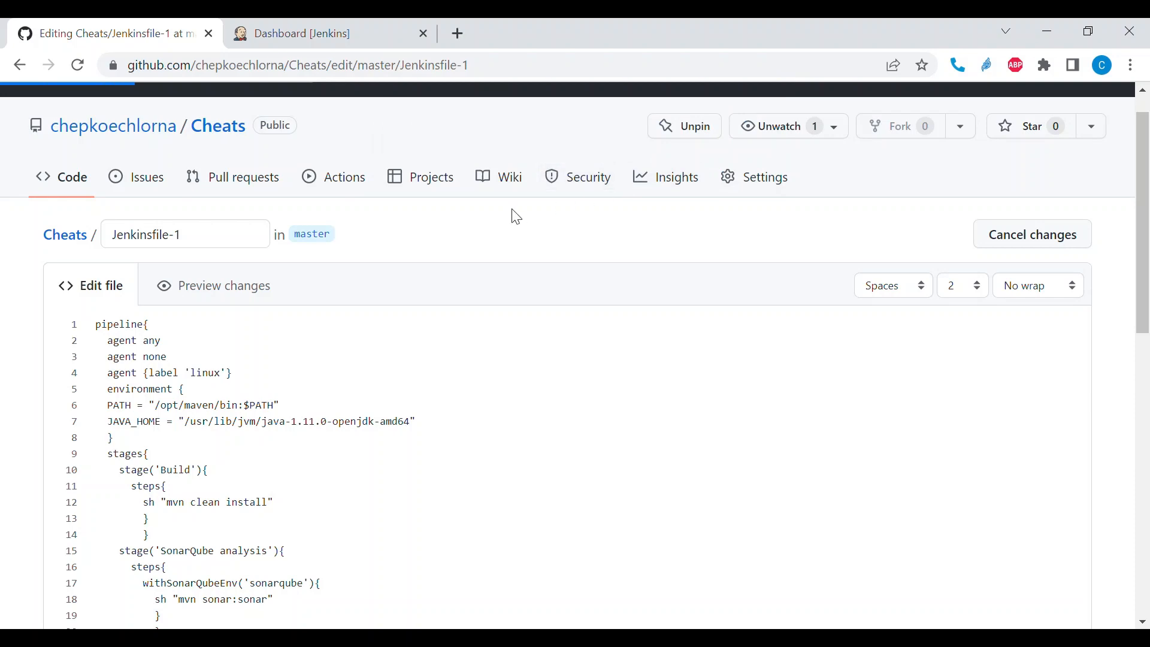
{"action": "scroll", "coordinate": [516, 217], "scroll_direction": "down", "scroll_amount": 6}
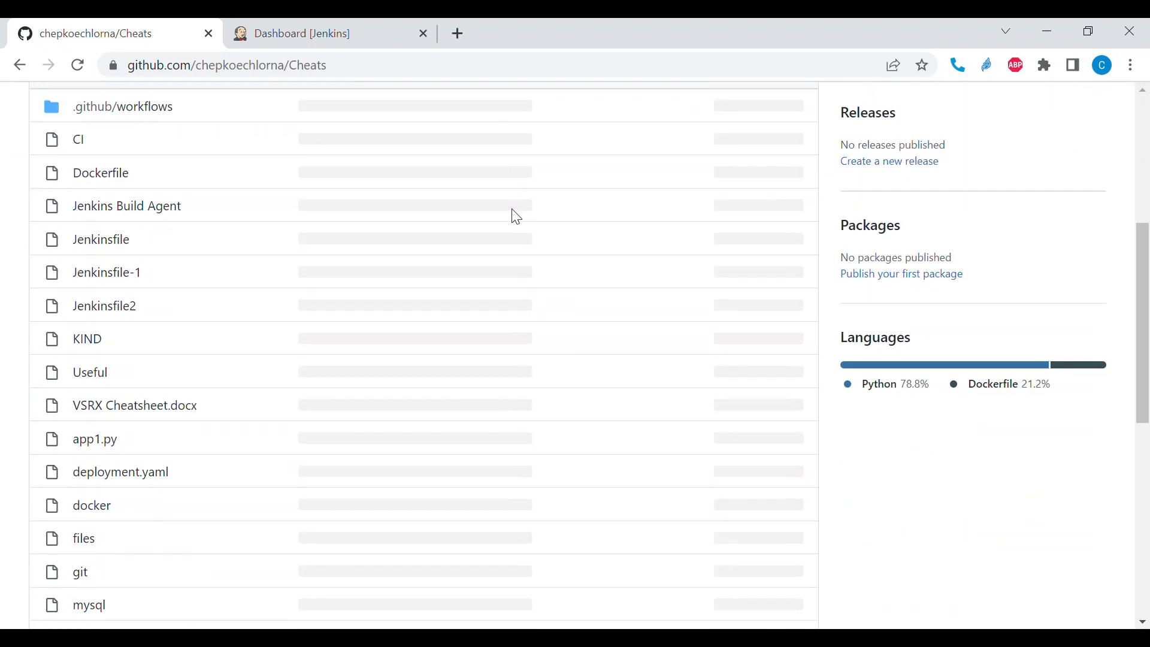
{"action": "scroll", "coordinate": [516, 217], "scroll_direction": "up", "scroll_amount": 2}
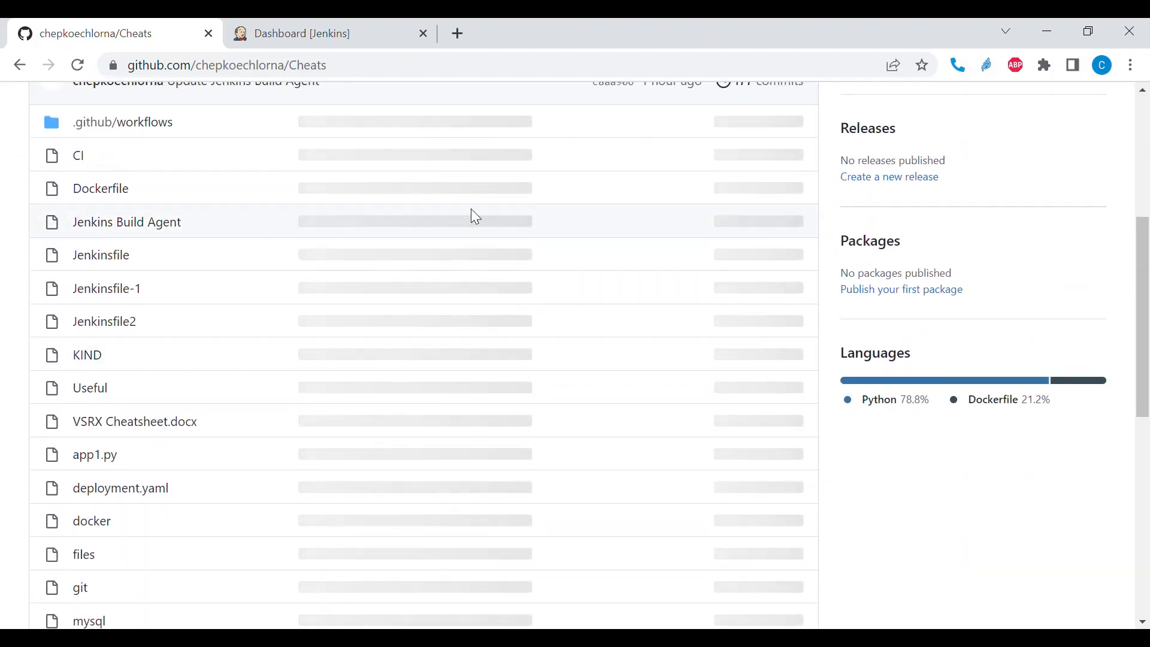
{"action": "left_click", "coordinate": [135, 228]}
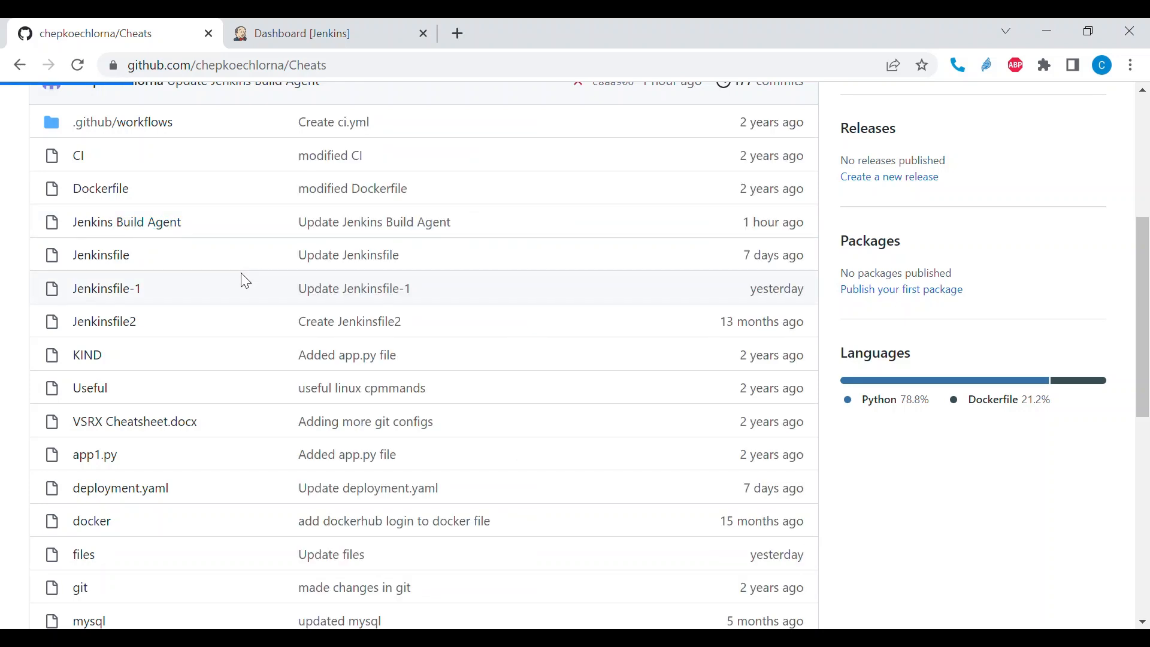
- Read the build agent definition and the agent declaration options in the Jenkins Build Agent notes
{"action": "scroll", "coordinate": [249, 281], "scroll_direction": "down", "scroll_amount": 4}
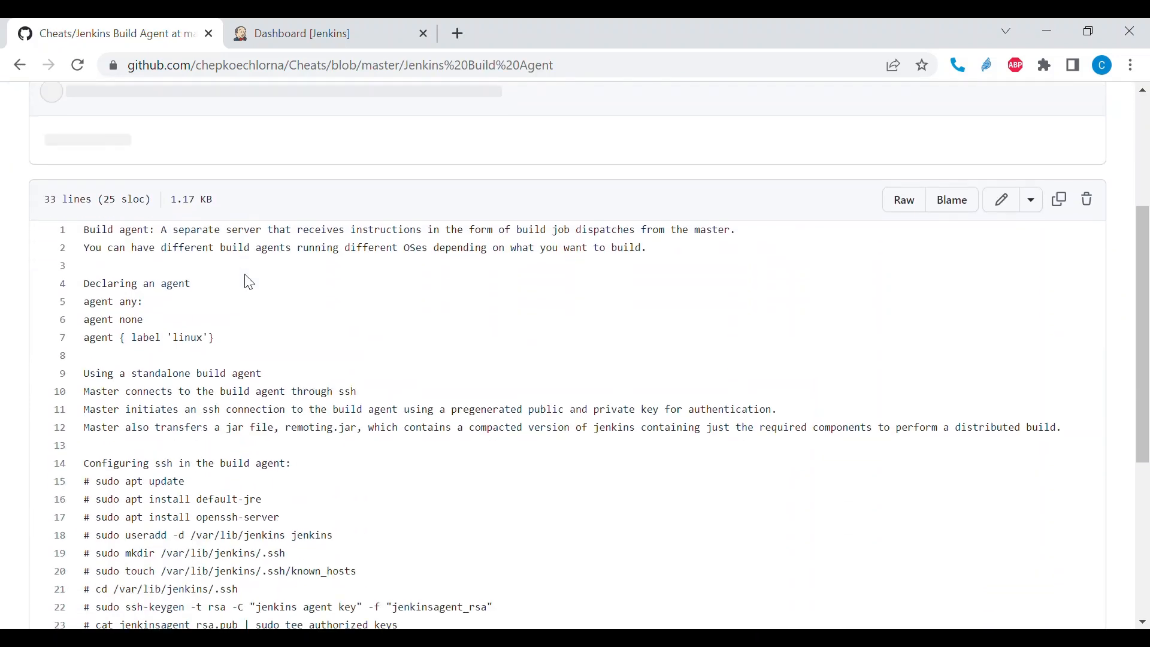
{"action": "scroll", "coordinate": [245, 279], "scroll_direction": "down", "scroll_amount": 1}
{"action": "scroll", "coordinate": [172, 513], "scroll_direction": "down", "scroll_amount": 1}
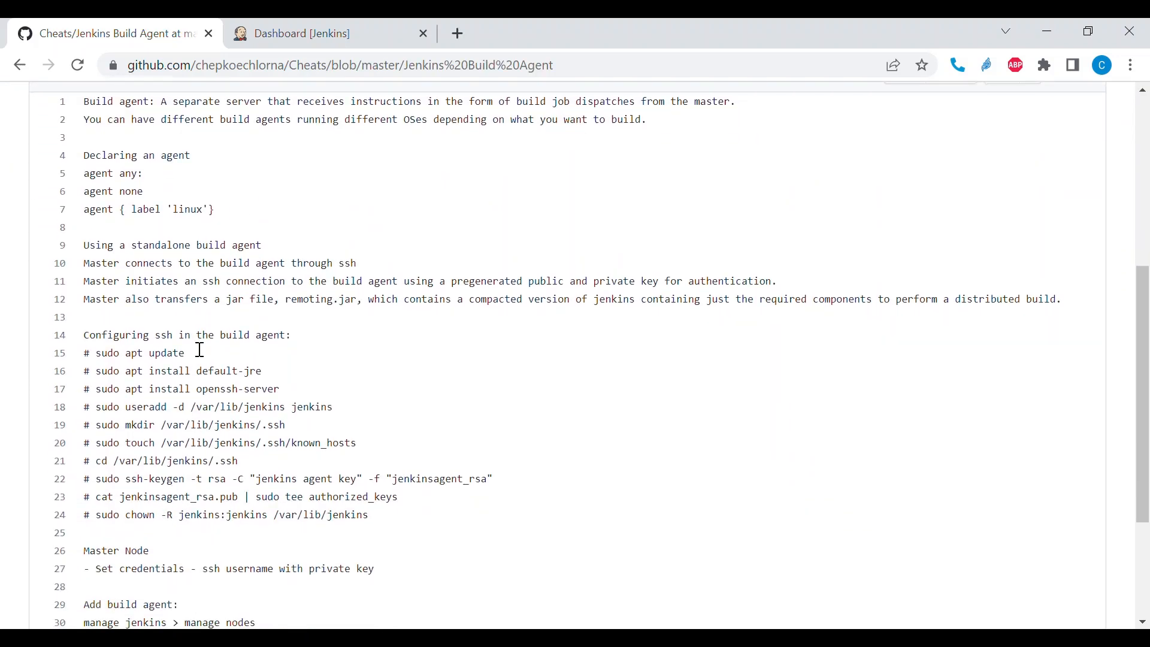
{"action": "scroll", "coordinate": [195, 330], "scroll_direction": "up", "scroll_amount": 1}
{"action": "left_click_drag", "start_coordinate": [162, 127], "coordinate": [669, 136]}
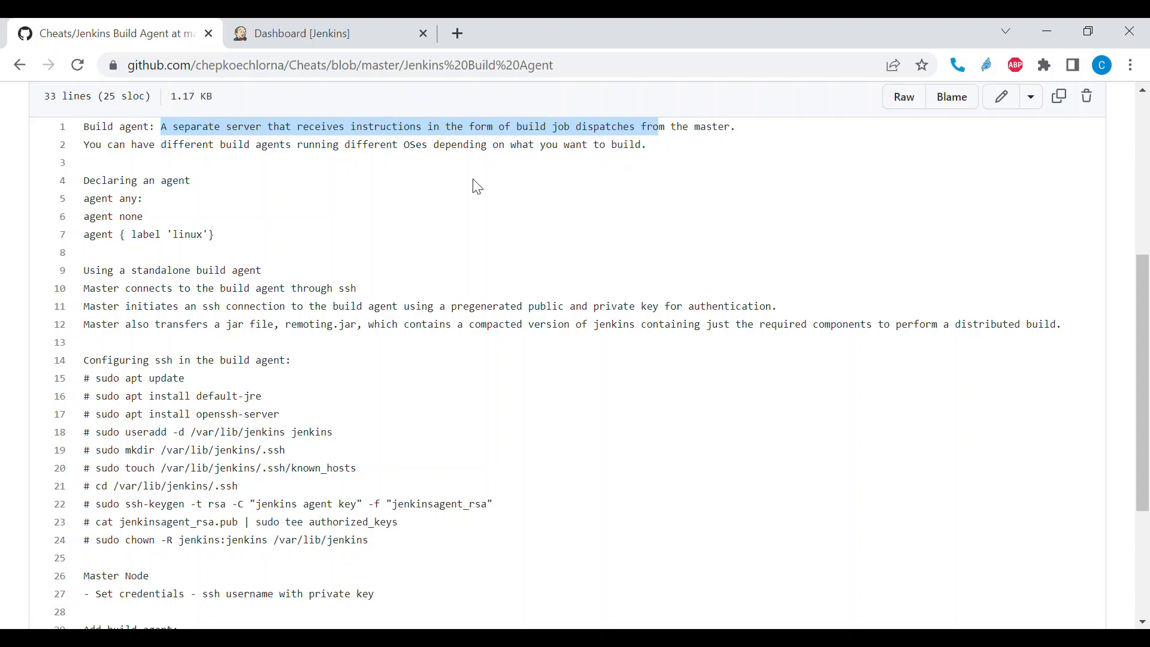
{"action": "scroll", "coordinate": [306, 192], "scroll_direction": "down", "scroll_amount": 1}
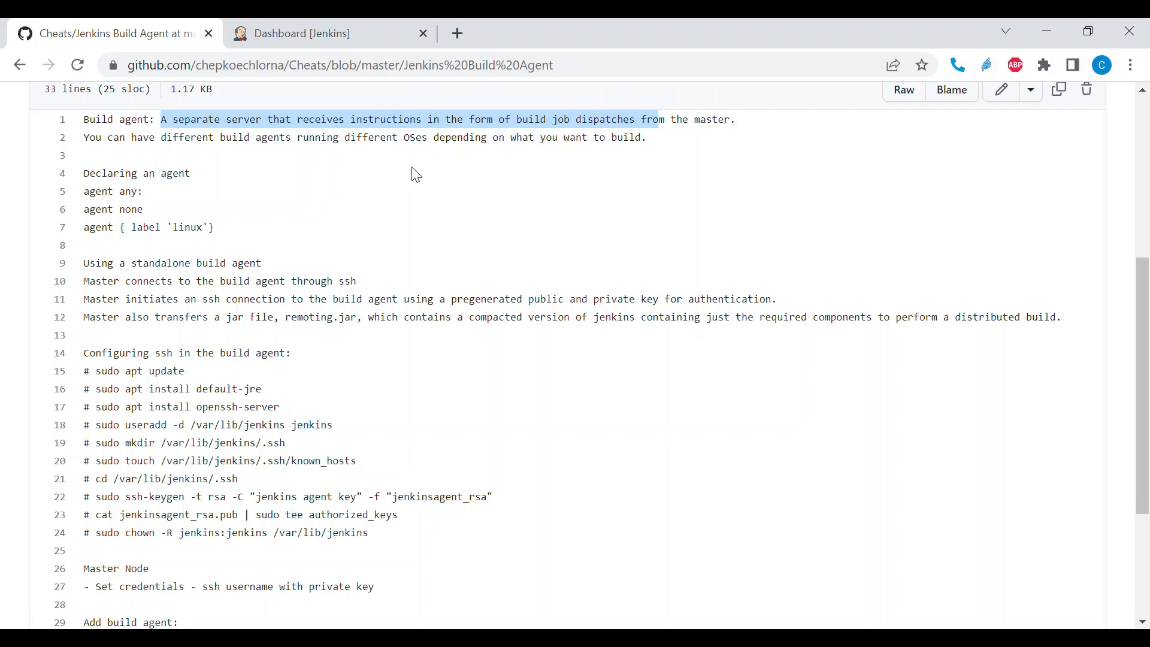
{"action": "left_click", "coordinate": [96, 183]}
{"action": "left_click_drag", "start_coordinate": [83, 173], "coordinate": [244, 228]}
{"action": "scroll", "coordinate": [245, 230], "scroll_direction": "down", "scroll_amount": 3}
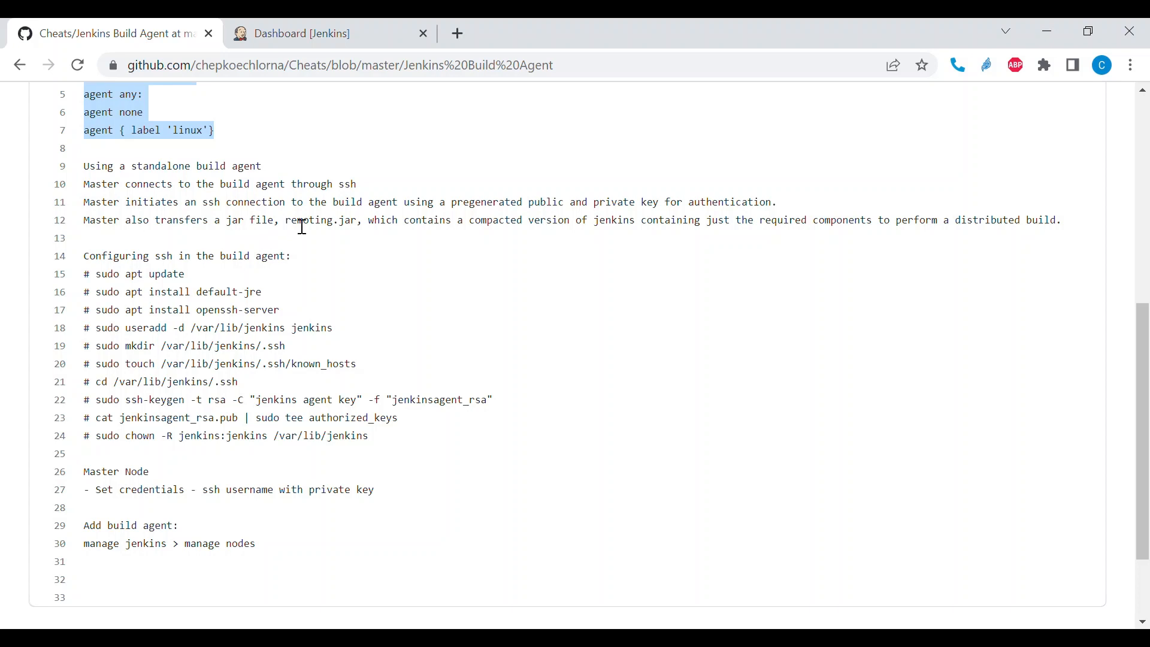
- Examine the notes on how the master transfers remoting.jar to a standalone build agent
{"action": "left_click_drag", "start_coordinate": [287, 229], "coordinate": [361, 232]}
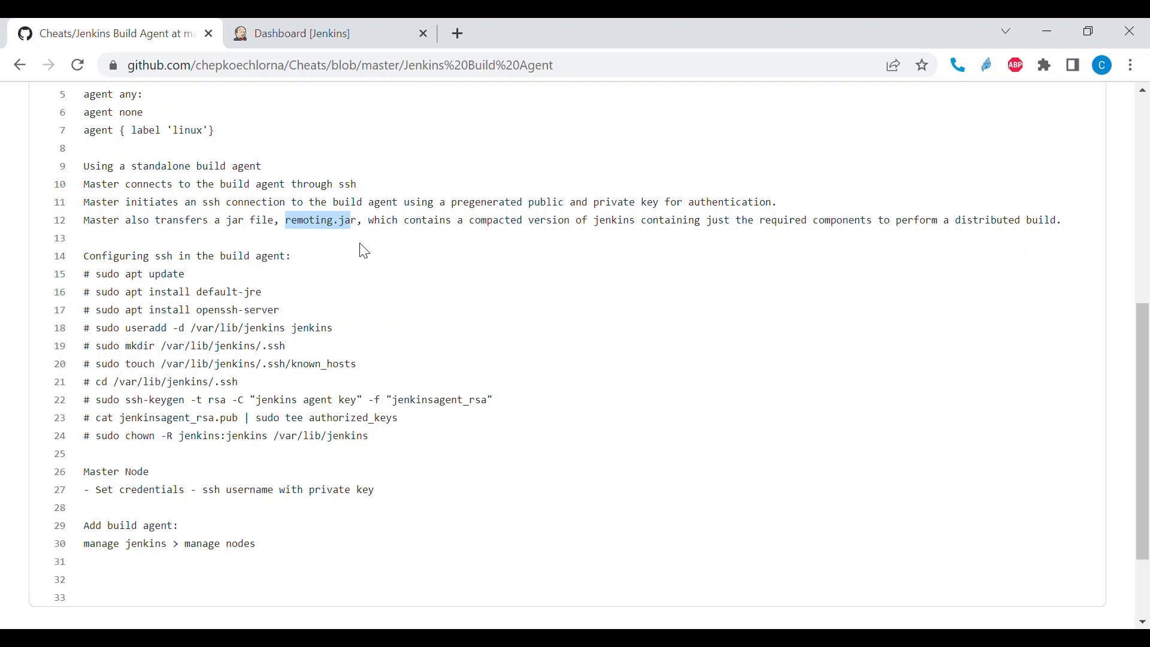
{"action": "scroll", "coordinate": [364, 251], "scroll_direction": "down", "scroll_amount": 1}
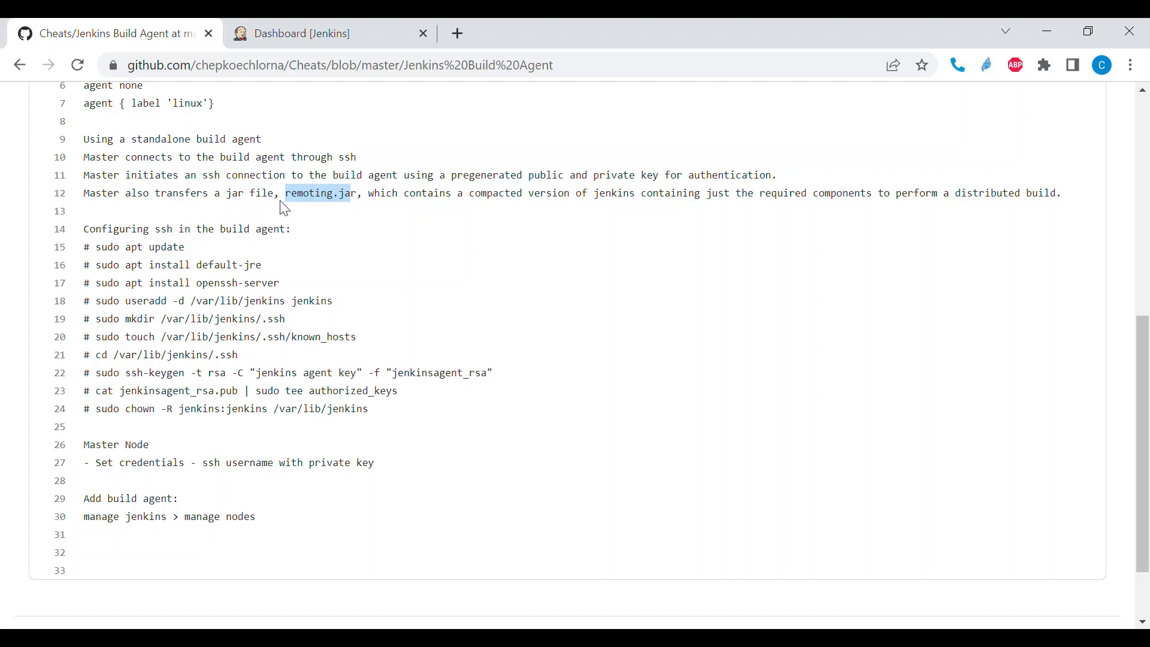
{"action": "key", "text": "shift+Left"}
{"action": "key", "text": "shift+Left"}
{"action": "key", "text": "shift+Left"}
{"action": "key", "text": "shift+Left"}
{"action": "triple_click", "coordinate": [298, 206]}
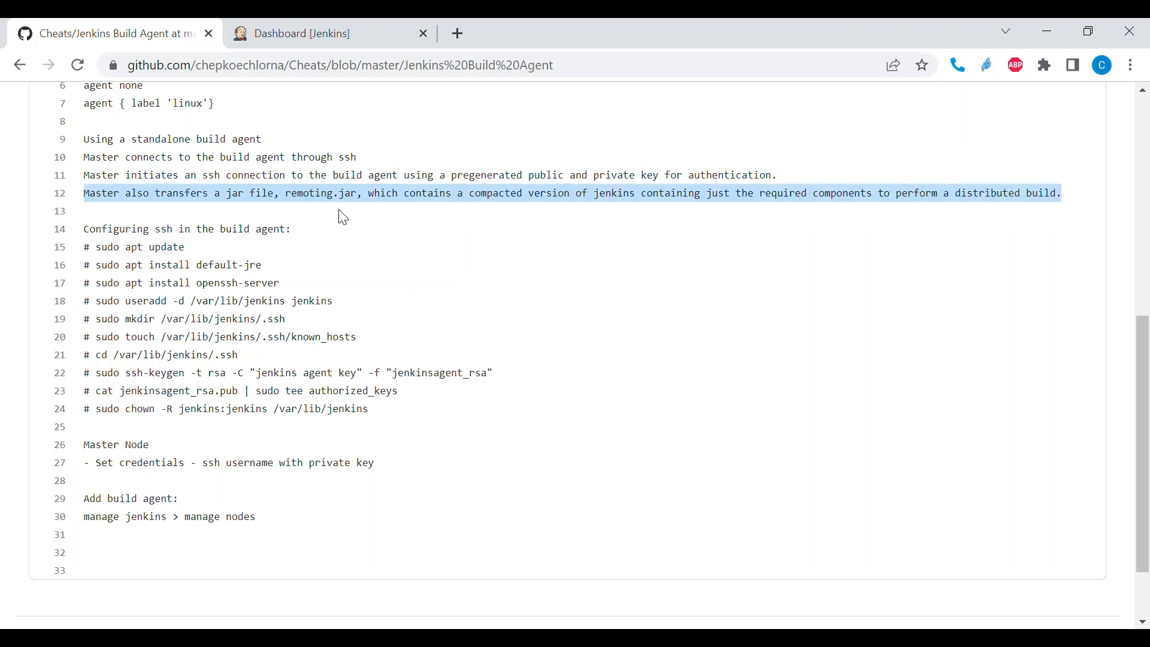
{"action": "left_click", "coordinate": [340, 216]}
{"action": "scroll", "coordinate": [277, 249], "scroll_direction": "down", "scroll_amount": 2}
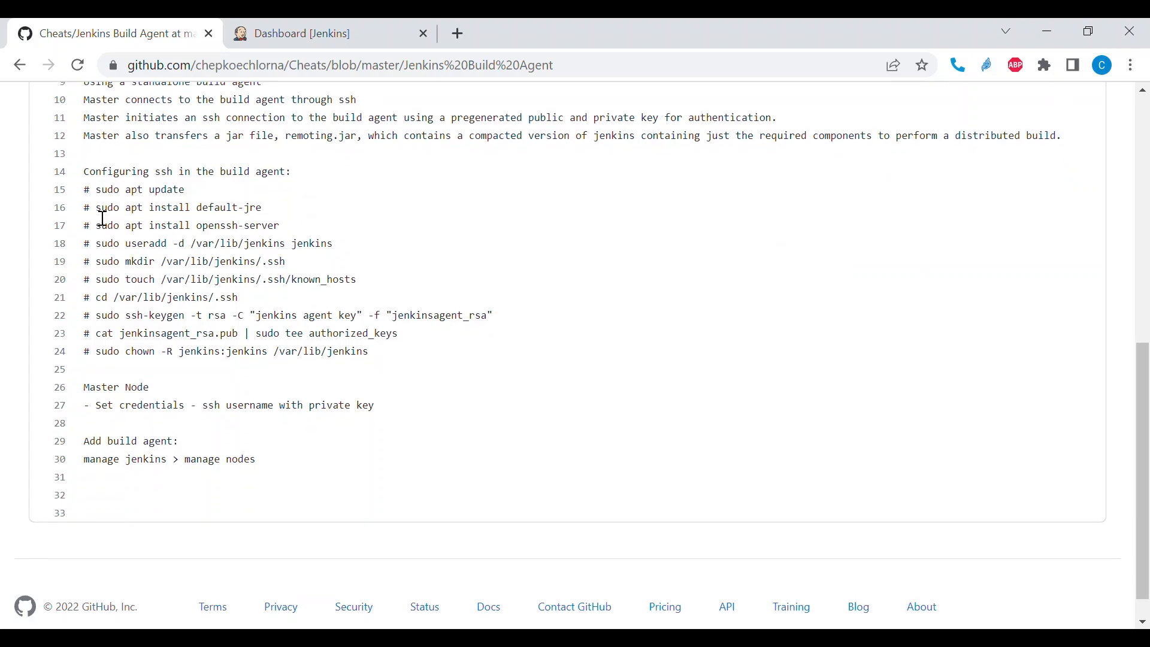
- Examine the build agent commands for updating packages, installing default-jre and openssh-server, and adding the jenkins user
{"action": "left_click_drag", "start_coordinate": [150, 193], "coordinate": [195, 199]}
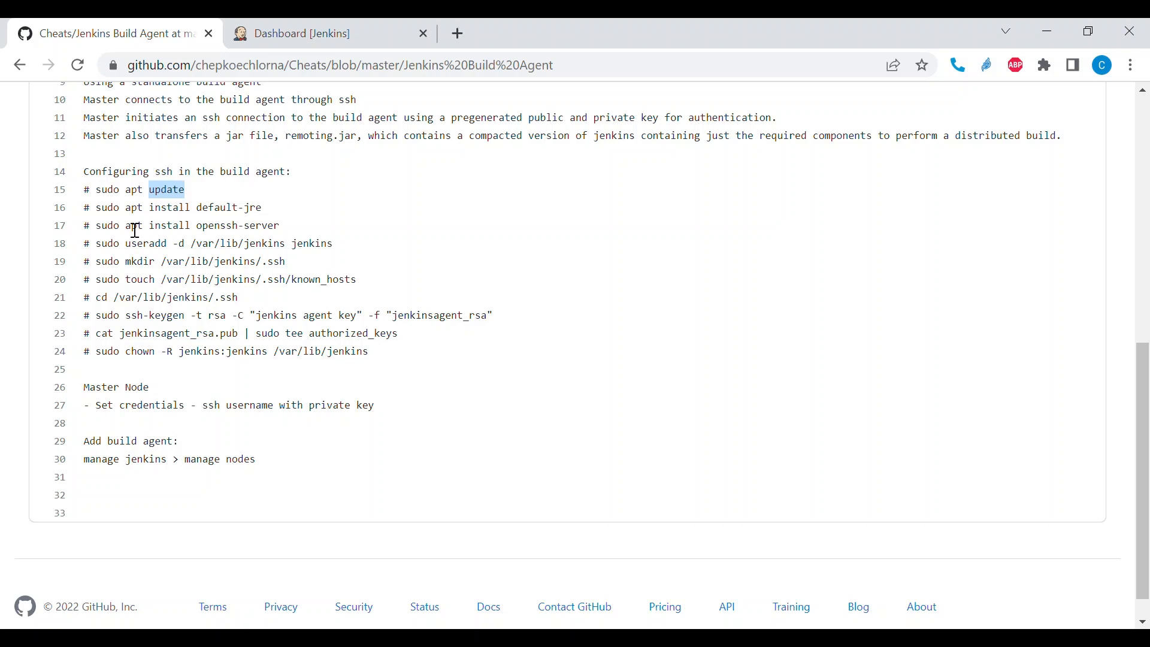
{"action": "left_click", "coordinate": [214, 217]}
{"action": "left_click_drag", "start_coordinate": [202, 209], "coordinate": [269, 211]}
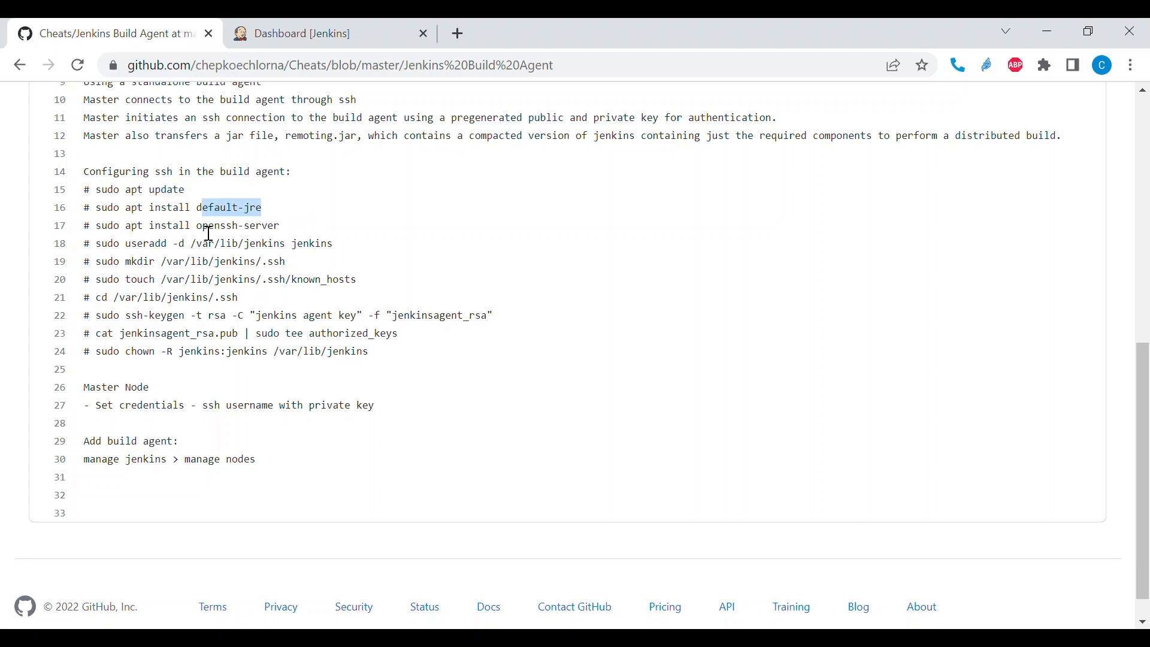
{"action": "left_click_drag", "start_coordinate": [197, 226], "coordinate": [290, 229]}
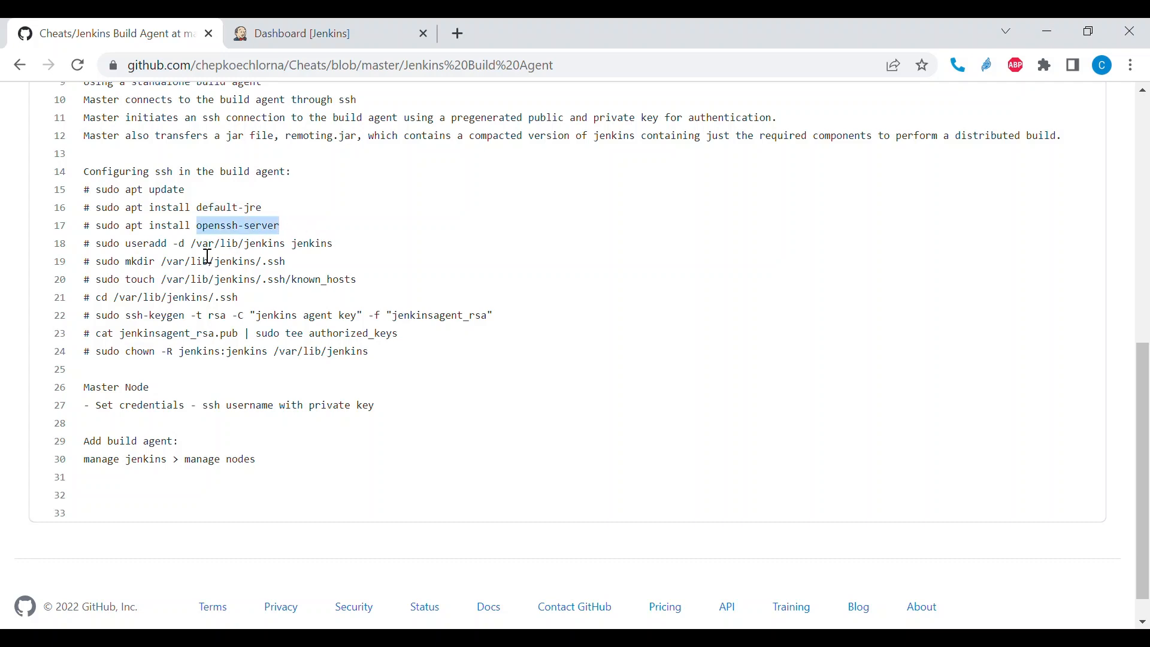
{"action": "left_click_drag", "start_coordinate": [191, 256], "coordinate": [262, 256]}
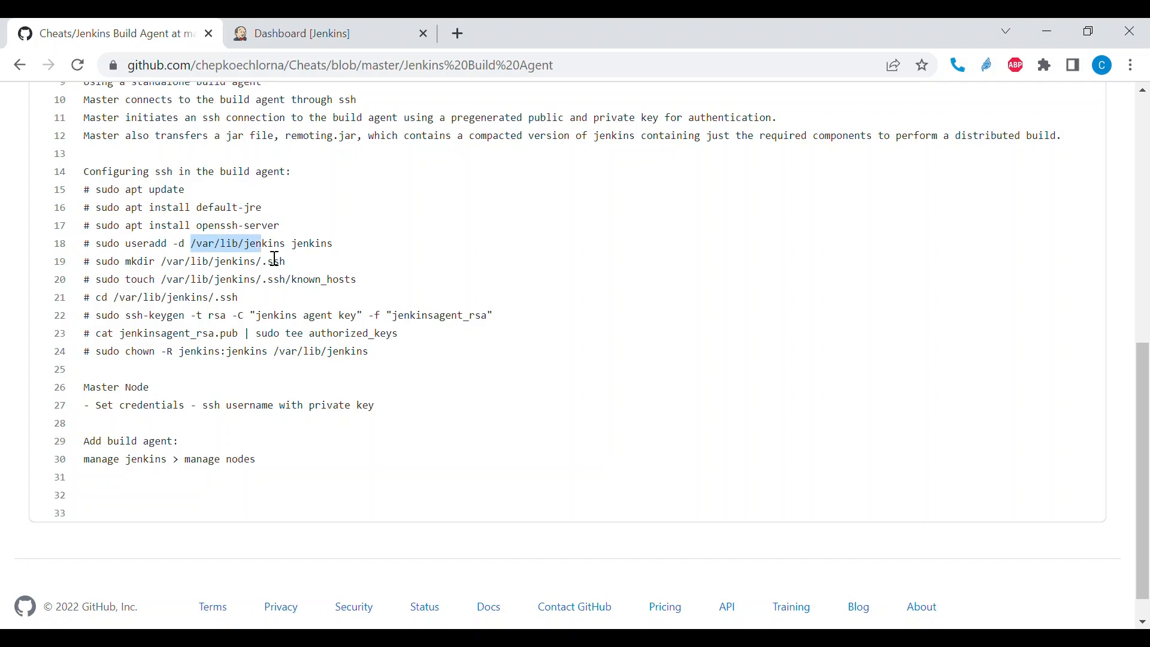
{"action": "double_click", "coordinate": [320, 256]}
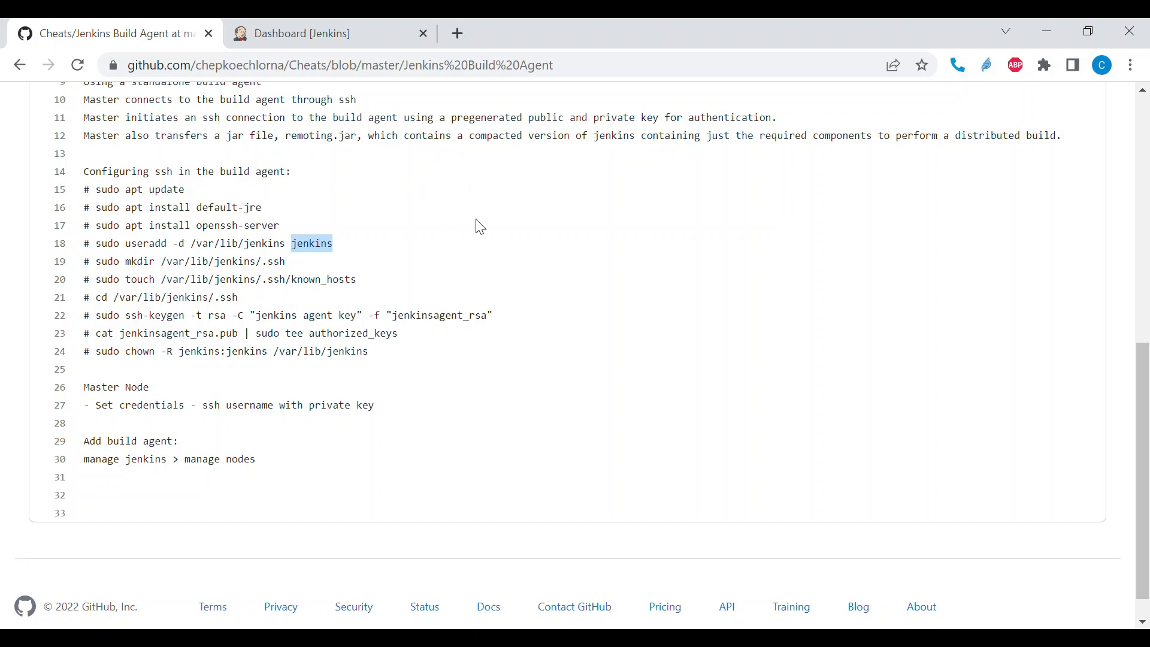
- Examine the commands that create the .ssh directory and known_hosts, generate the jenkinsagent_rsa key pair and fill authorized_keys
{"action": "scroll", "coordinate": [402, 283], "scroll_direction": "down", "scroll_amount": 1}
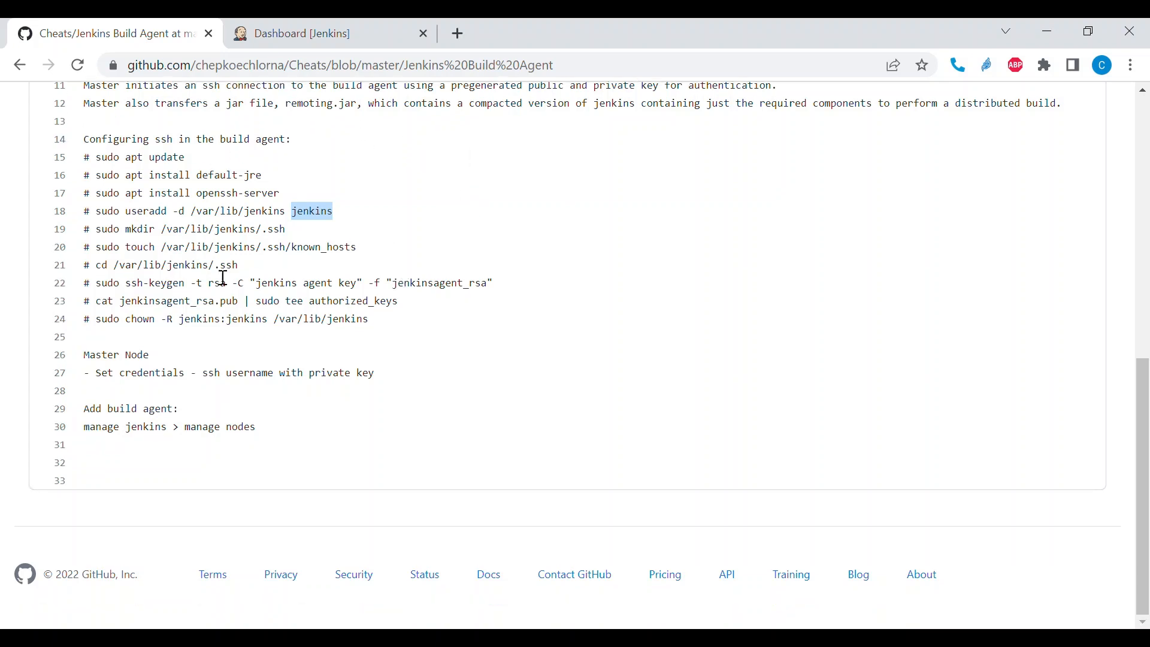
{"action": "left_click_drag", "start_coordinate": [96, 230], "coordinate": [286, 234]}
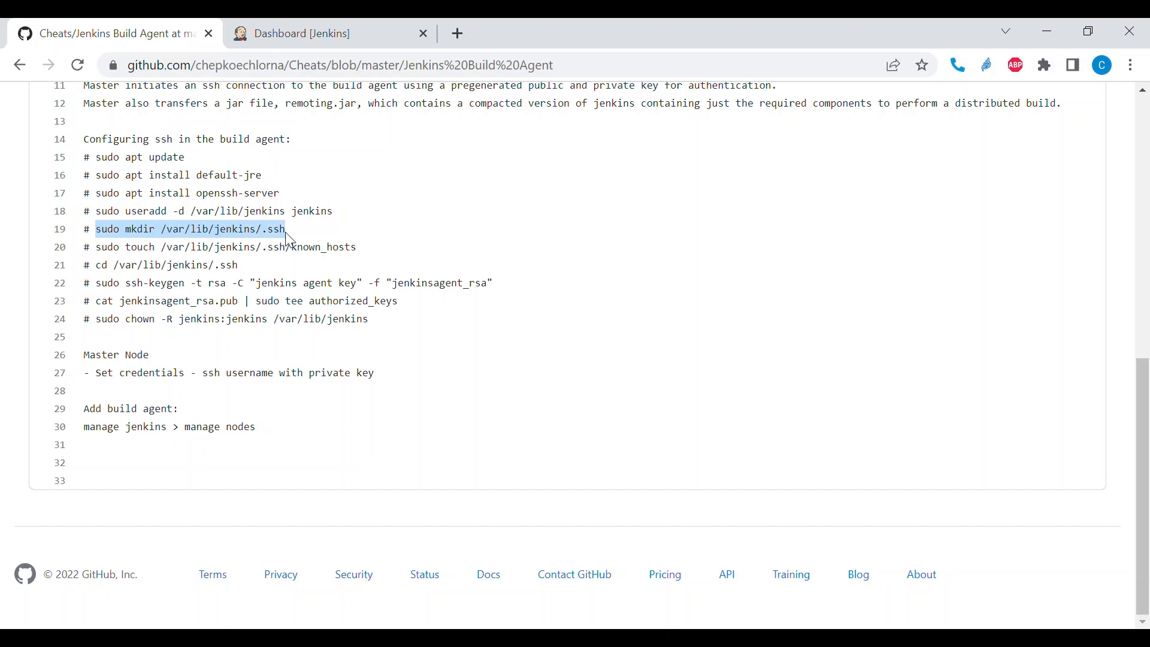
{"action": "left_click_drag", "start_coordinate": [95, 251], "coordinate": [362, 247]}
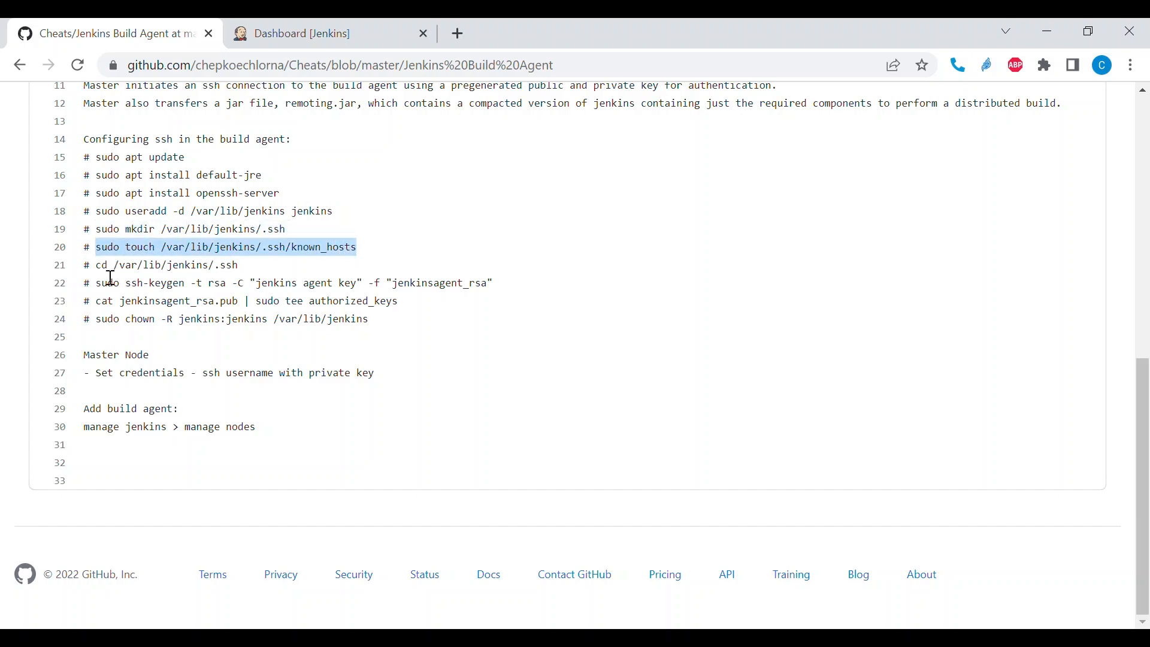
{"action": "left_click_drag", "start_coordinate": [102, 268], "coordinate": [238, 282]}
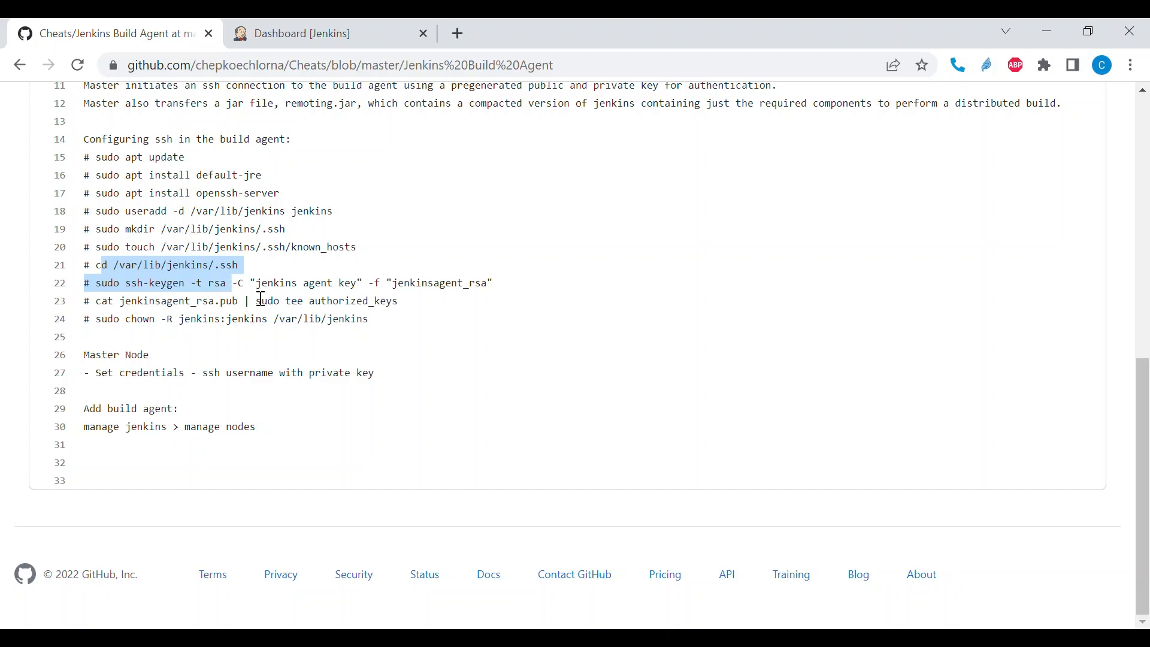
{"action": "double_click", "coordinate": [114, 292]}
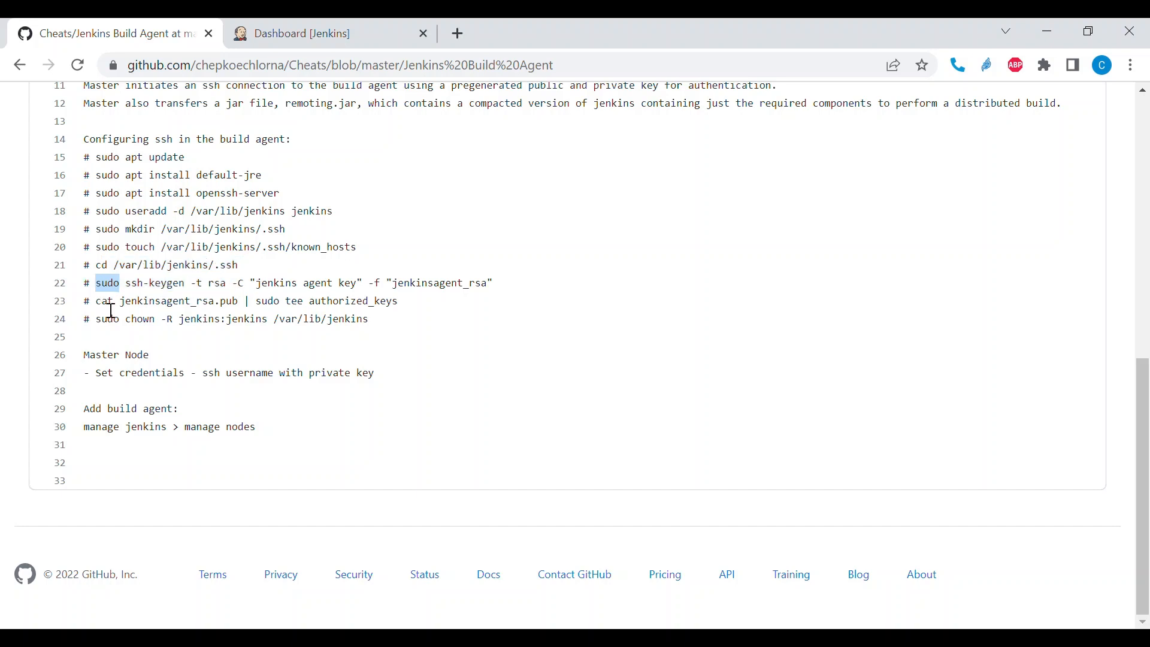
{"action": "left_click_drag", "start_coordinate": [100, 302], "coordinate": [394, 309]}
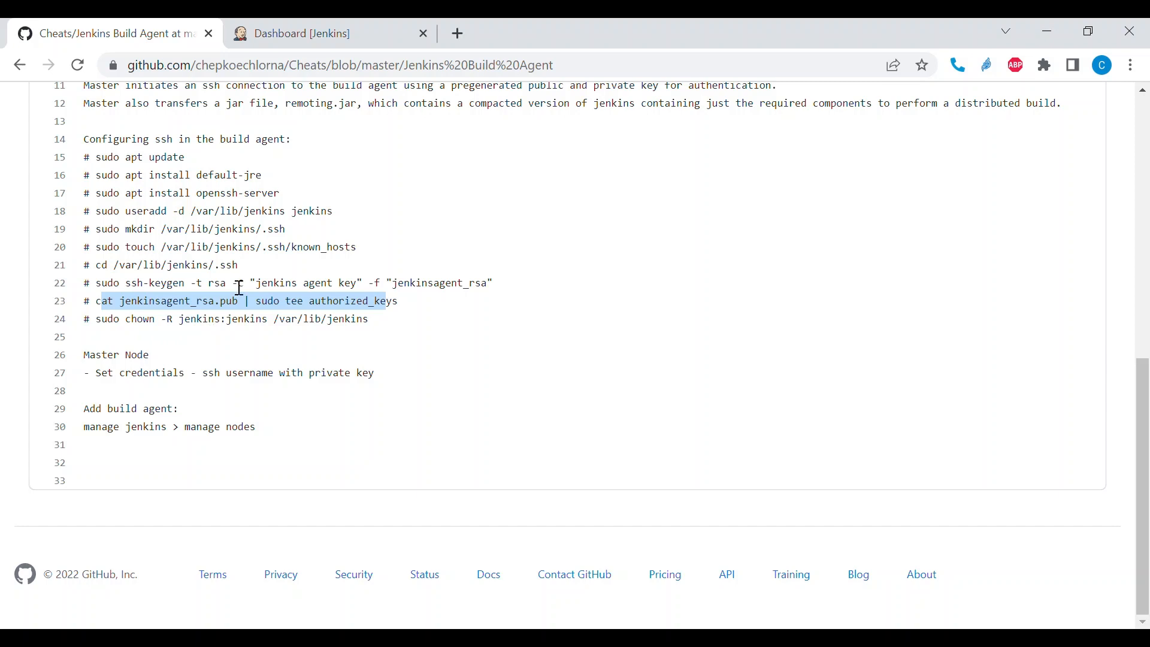
{"action": "scroll", "coordinate": [419, 354], "scroll_direction": "up", "scroll_amount": 1}
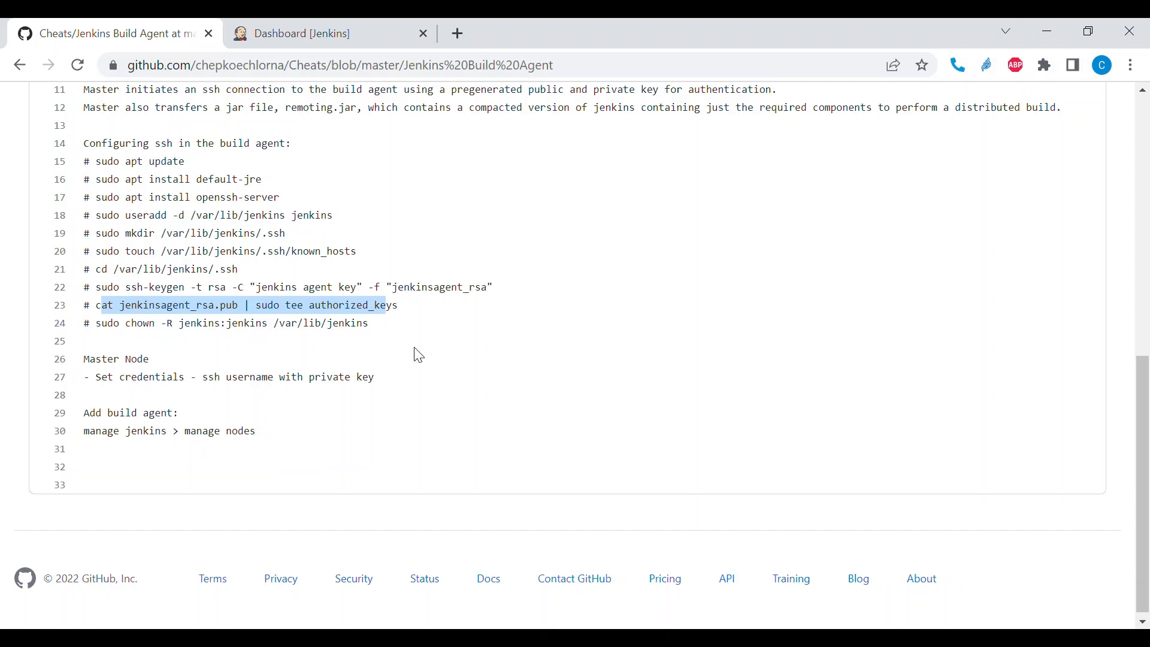
{"action": "scroll", "coordinate": [418, 355], "scroll_direction": "up", "scroll_amount": 1}
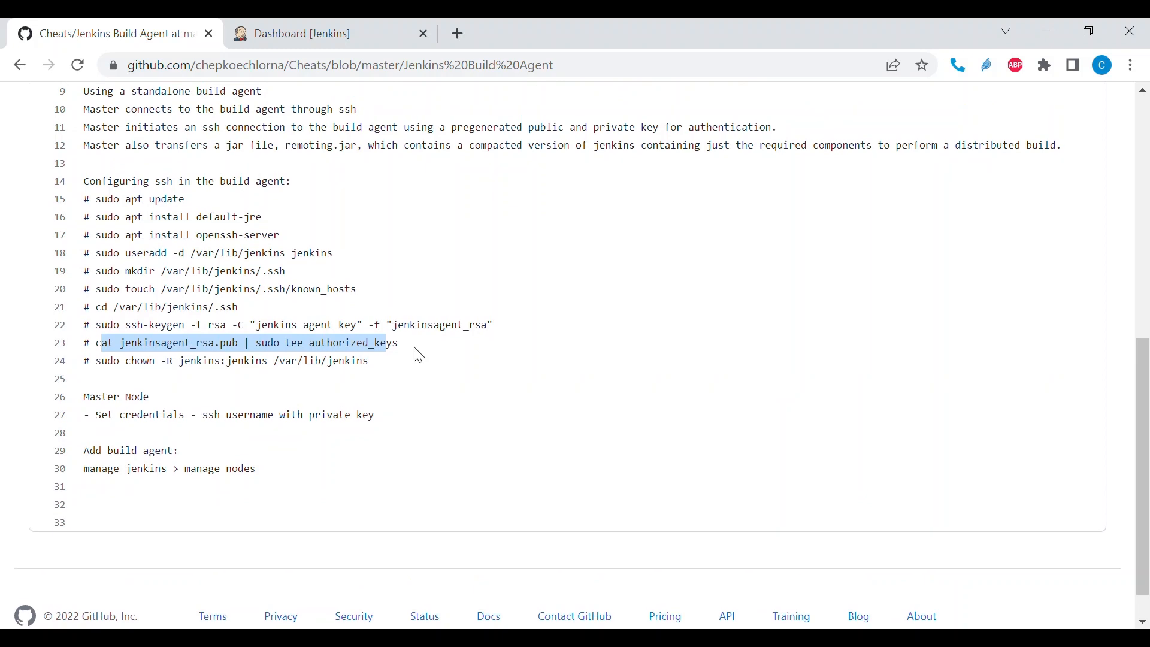
{"action": "scroll", "coordinate": [419, 355], "scroll_direction": "up", "scroll_amount": 1}
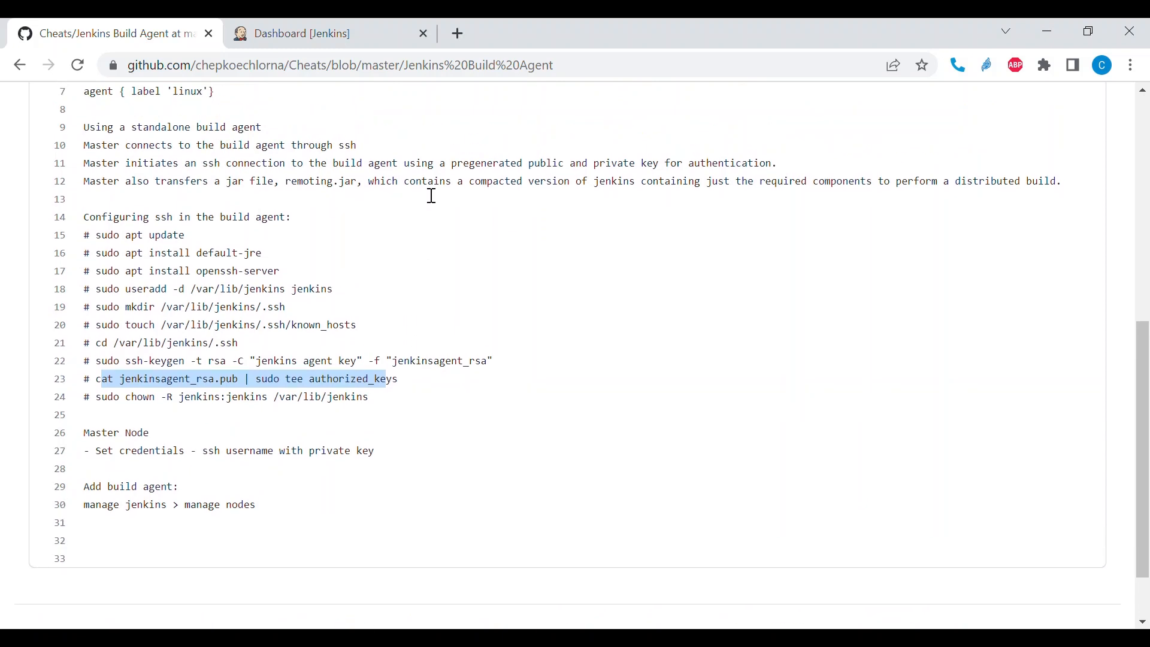
- Switch to the Jenkins dashboard and open the Plugin Manager
{"action": "left_click", "coordinate": [341, 31]}
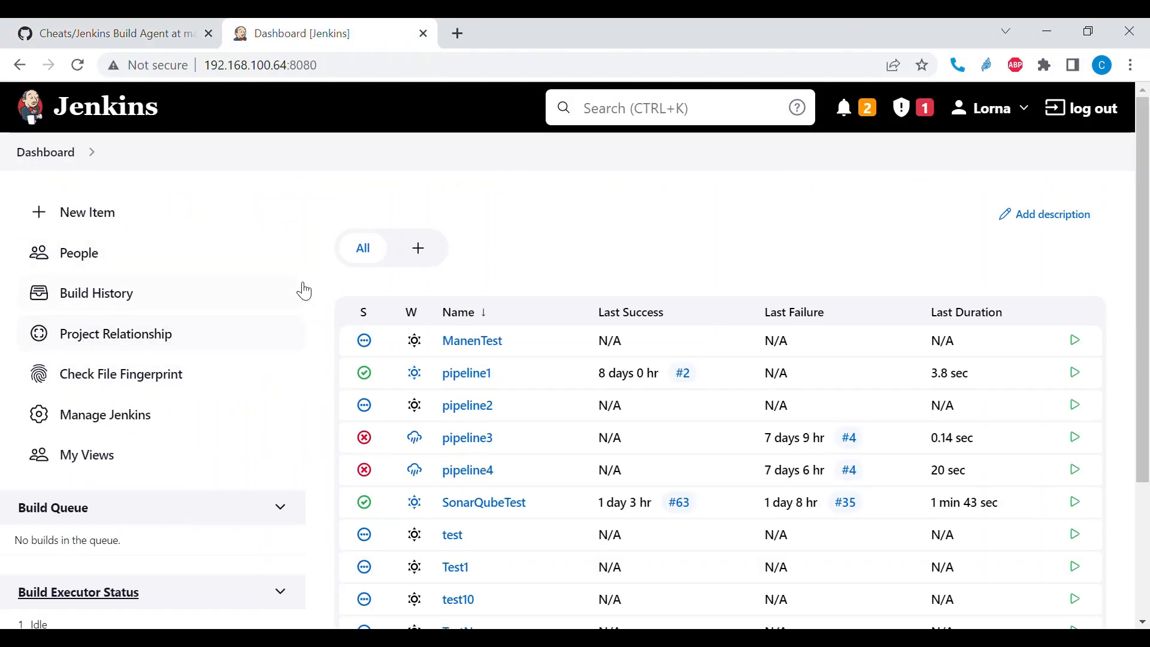
{"action": "scroll", "coordinate": [303, 287], "scroll_direction": "down", "scroll_amount": 1}
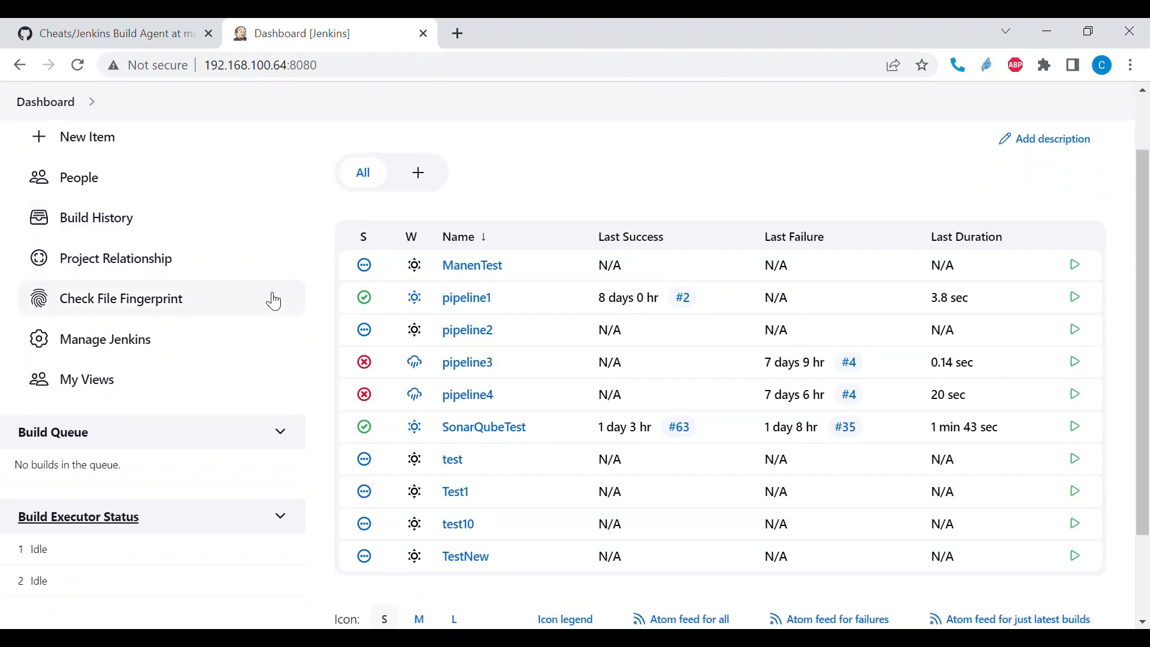
{"action": "left_click", "coordinate": [139, 338]}
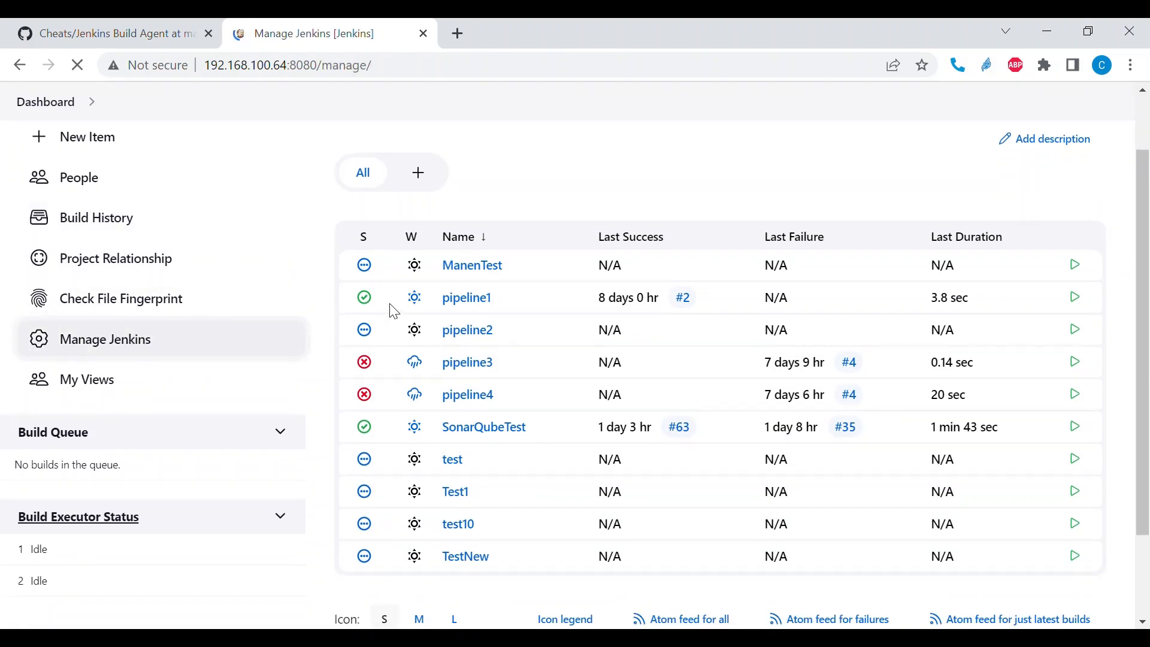
{"action": "scroll", "coordinate": [561, 292], "scroll_direction": "down", "scroll_amount": 3}
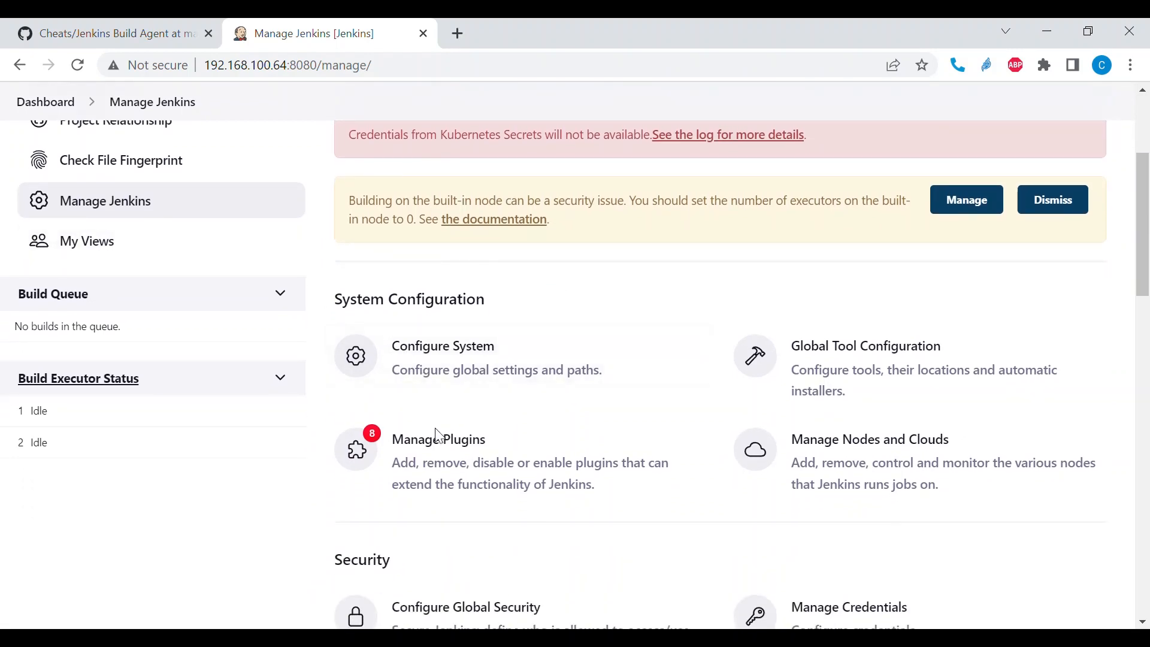
{"action": "left_click", "coordinate": [445, 443]}
{"action": "scroll", "coordinate": [555, 409], "scroll_direction": "down", "scroll_amount": 2}
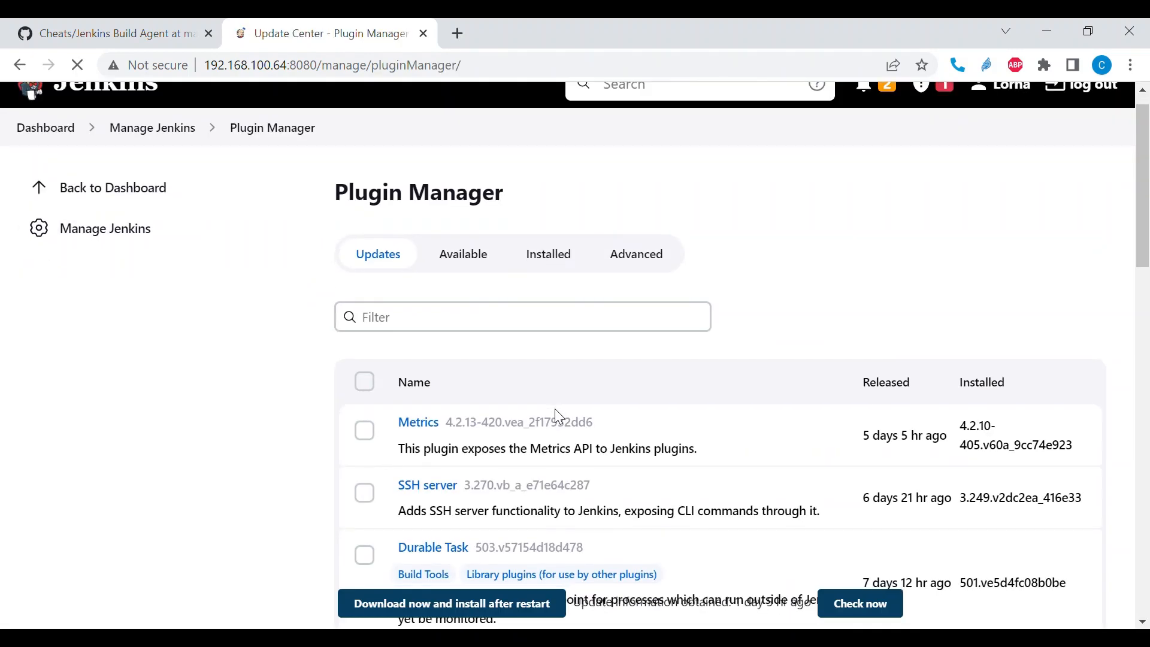
- Filter the installed plugins by "ssh" and check for the SSH Agent and SSH Build Agents plugins
{"action": "scroll", "coordinate": [555, 409], "scroll_direction": "up", "scroll_amount": 1}
{"action": "scroll", "coordinate": [557, 412], "scroll_direction": "up", "scroll_amount": 1}
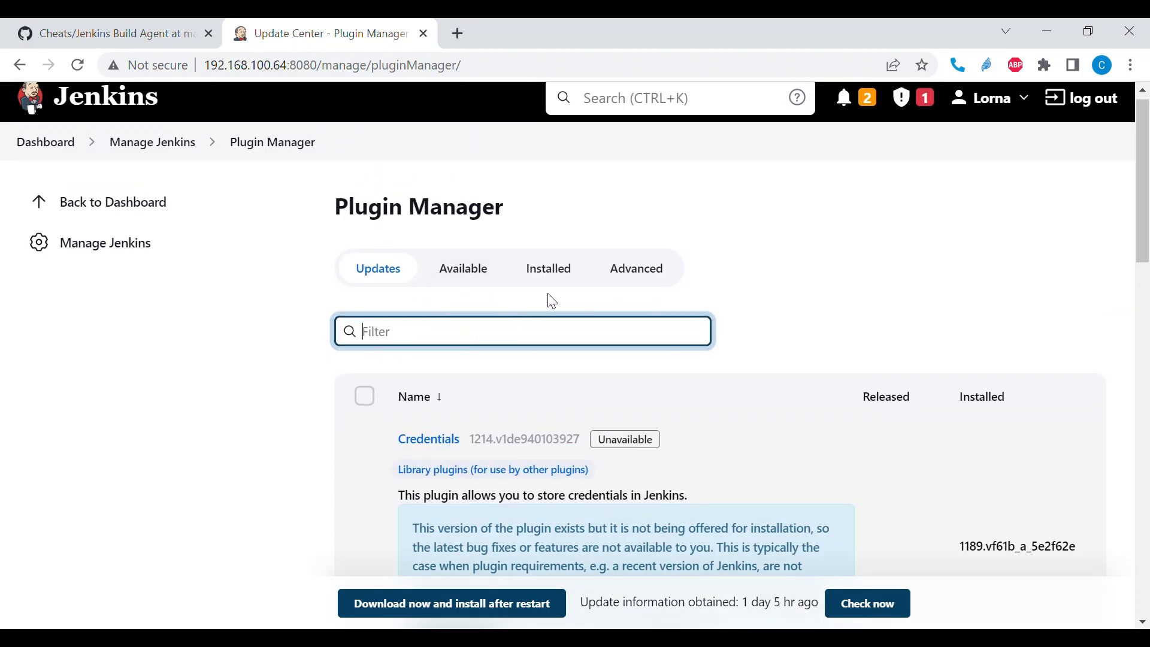
{"action": "left_click", "coordinate": [566, 284]}
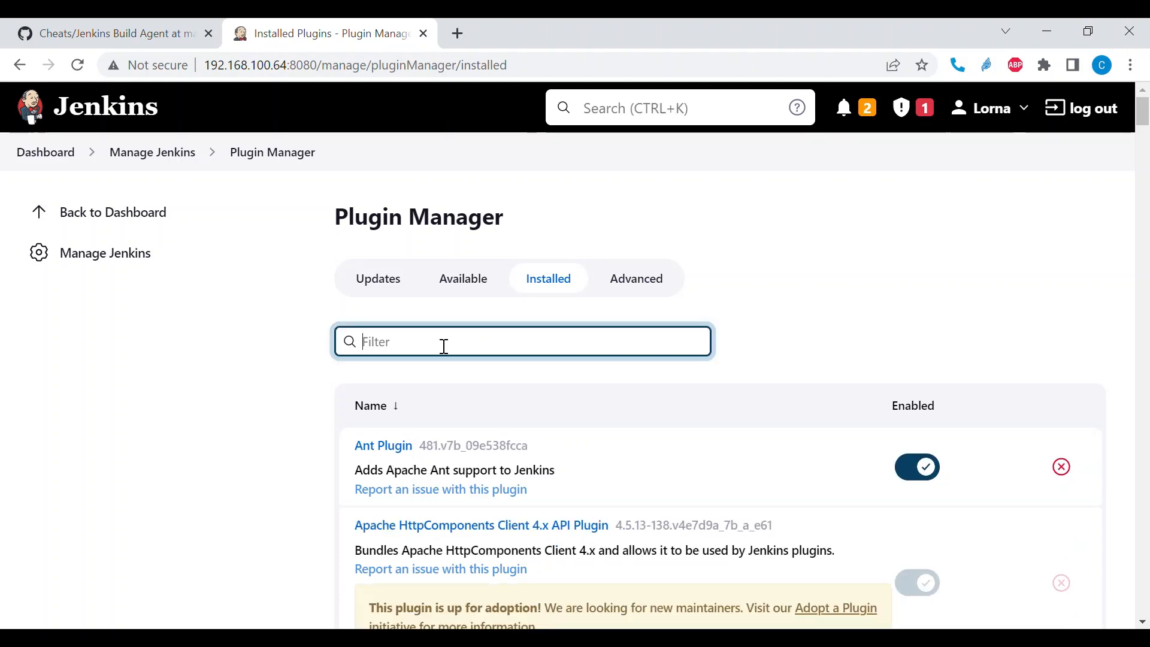
{"action": "type", "text": "ssh"}
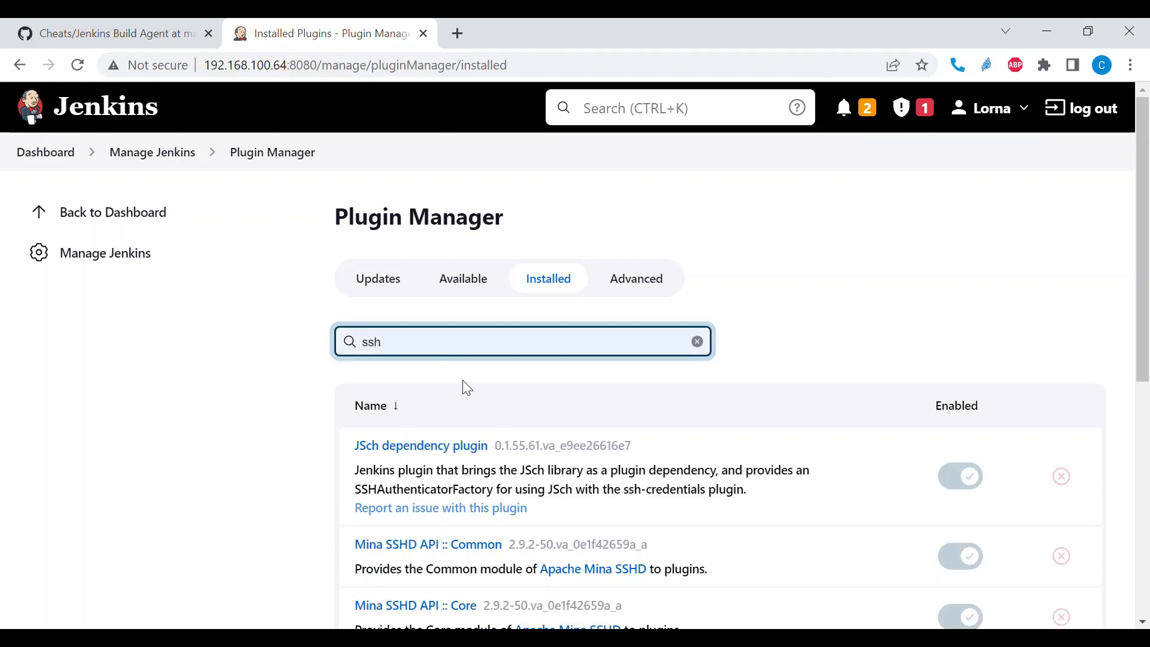
{"action": "scroll", "coordinate": [552, 452], "scroll_direction": "down", "scroll_amount": 4}
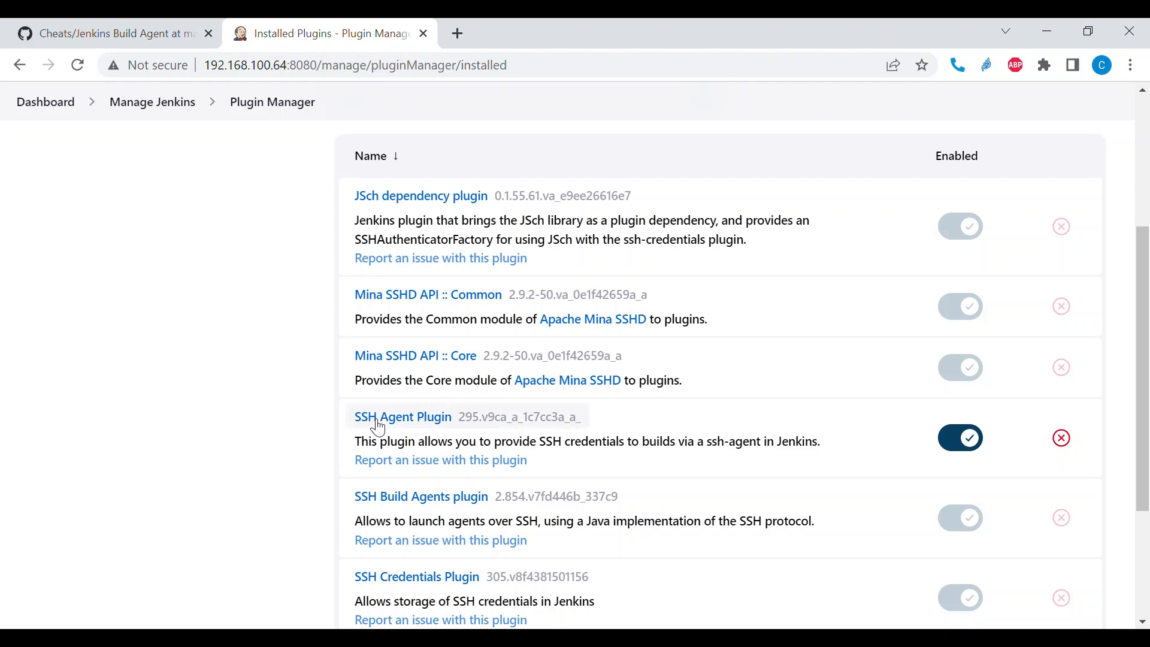
{"action": "scroll", "coordinate": [631, 452], "scroll_direction": "up", "scroll_amount": 2}
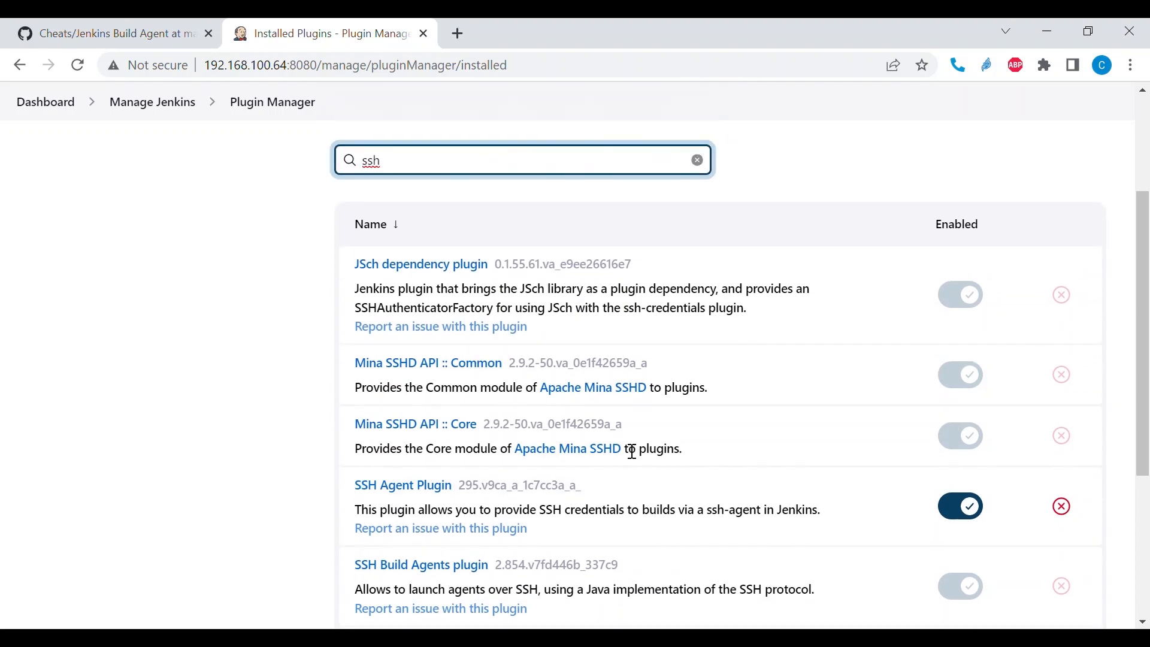
{"action": "scroll", "coordinate": [632, 451], "scroll_direction": "up", "scroll_amount": 3}
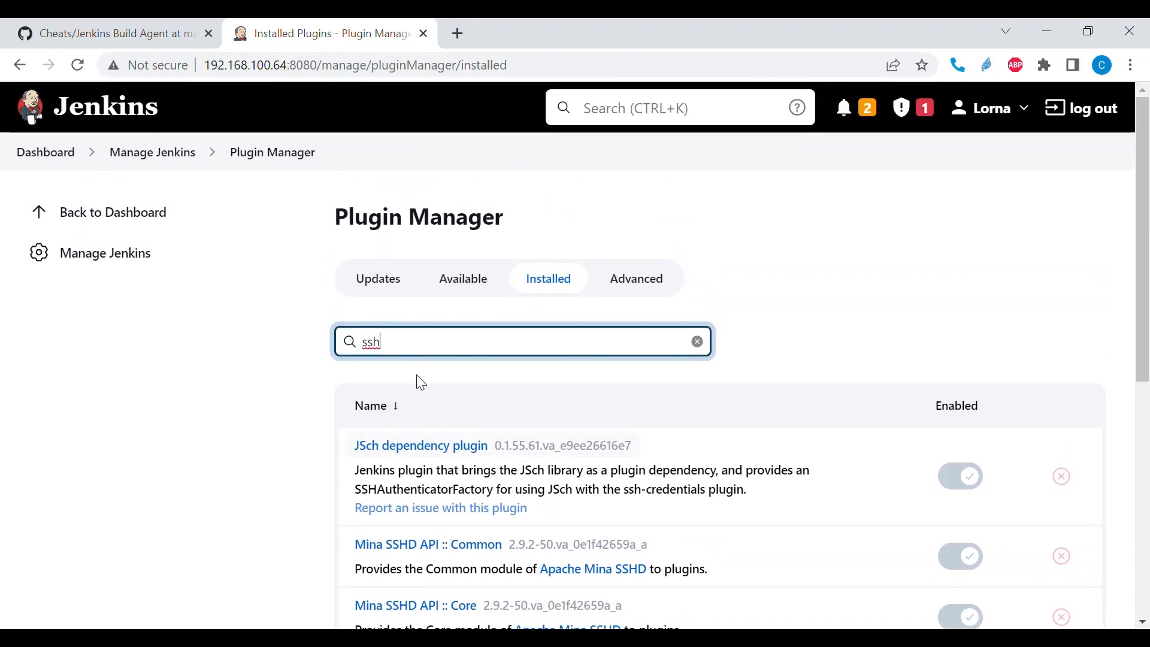
- Open Manage Nodes and Clouds and start adding a new node
{"action": "mouse_move", "coordinate": [179, 161]}
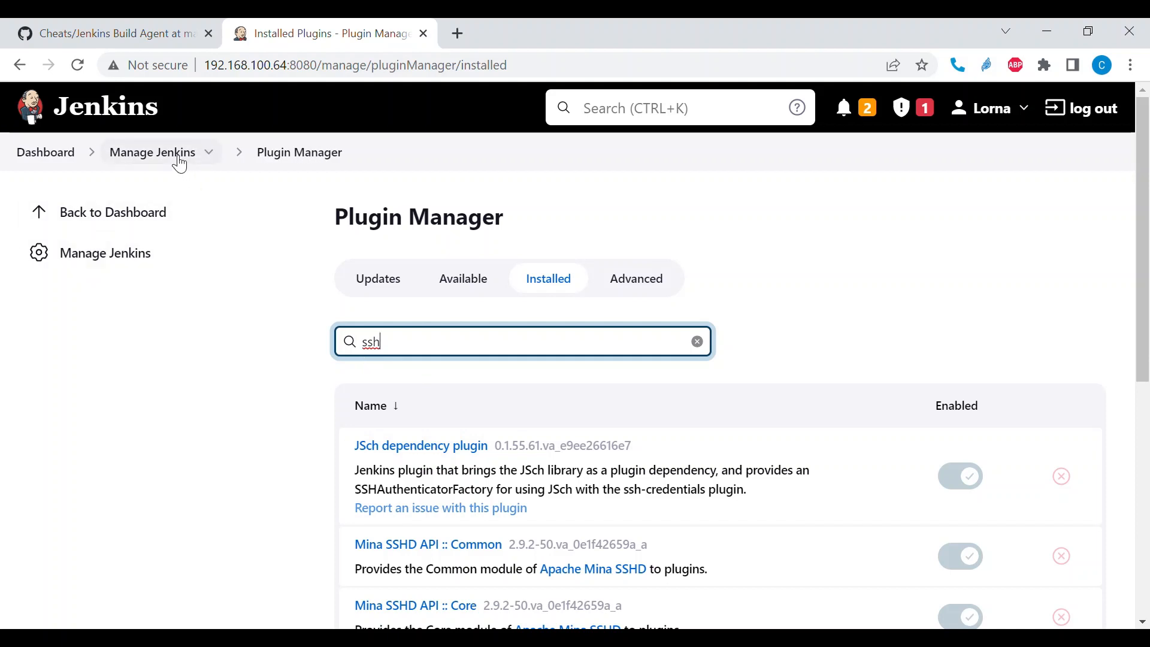
{"action": "left_click", "coordinate": [179, 159]}
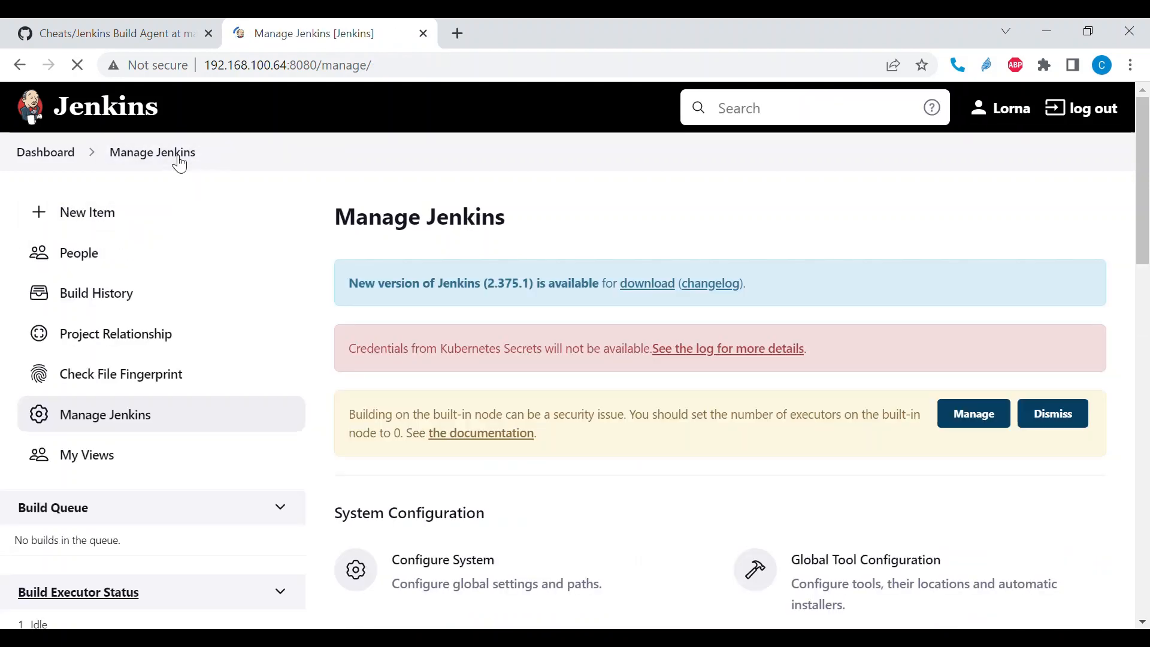
{"action": "scroll", "coordinate": [427, 331], "scroll_direction": "down", "scroll_amount": 3}
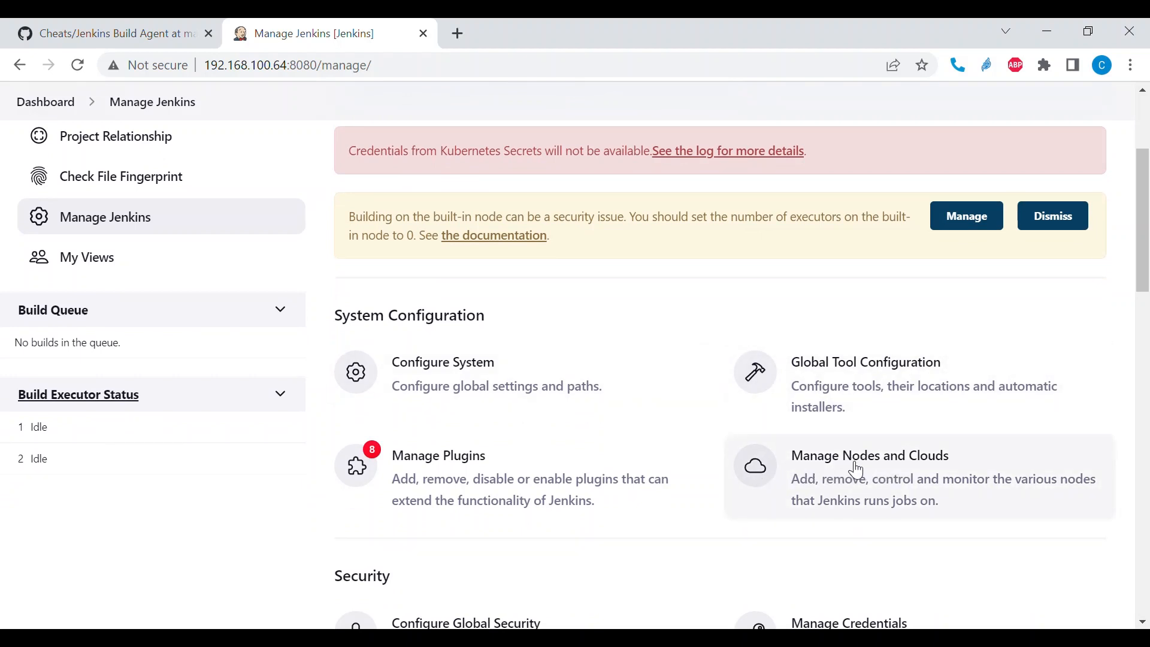
{"action": "left_click", "coordinate": [905, 471]}
{"action": "scroll", "coordinate": [778, 419], "scroll_direction": "down", "scroll_amount": 1}
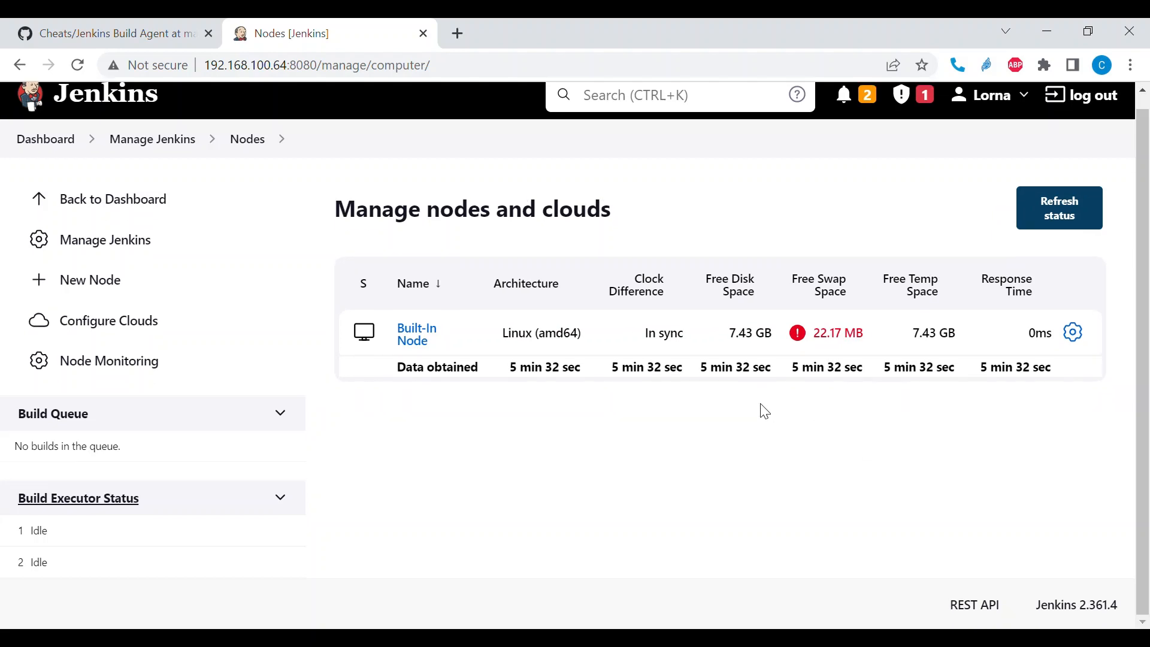
{"action": "left_click", "coordinate": [109, 285]}
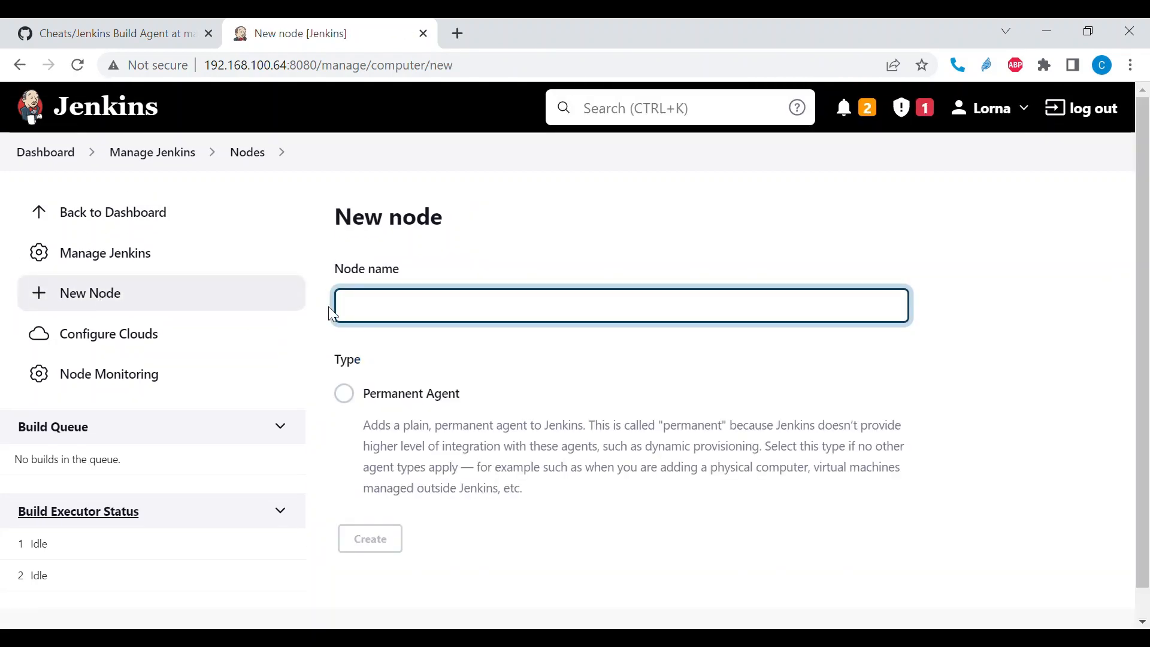
- Create a permanent agent node named BuildAgent1
{"action": "type", "text": "BuildAgent1"}
{"action": "left_click_drag", "start_coordinate": [353, 391], "coordinate": [635, 412]}
{"action": "scroll", "coordinate": [708, 365], "scroll_direction": "down", "scroll_amount": 1}
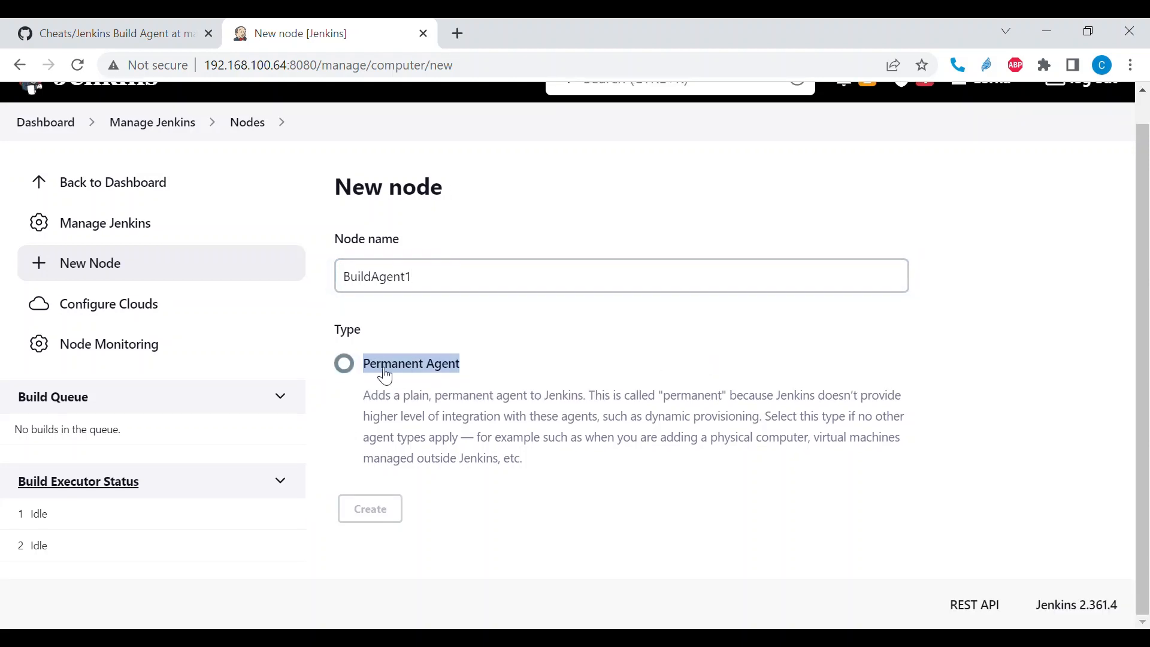
{"action": "left_click", "coordinate": [345, 364]}
{"action": "left_click", "coordinate": [370, 508]}
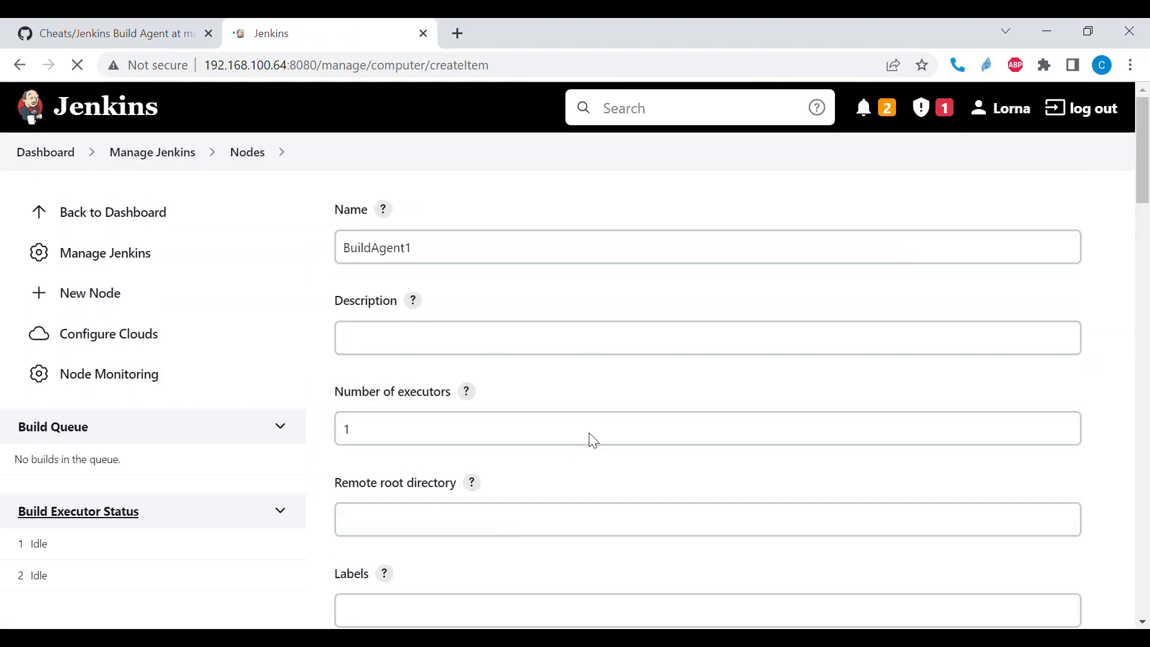
- Copy the node name into the Description field so the description reads BuildAgent1
{"action": "scroll", "coordinate": [590, 439], "scroll_direction": "down", "scroll_amount": 2}
{"action": "scroll", "coordinate": [592, 431], "scroll_direction": "up", "scroll_amount": 2}
{"action": "scroll", "coordinate": [592, 431], "scroll_direction": "down", "scroll_amount": 2}
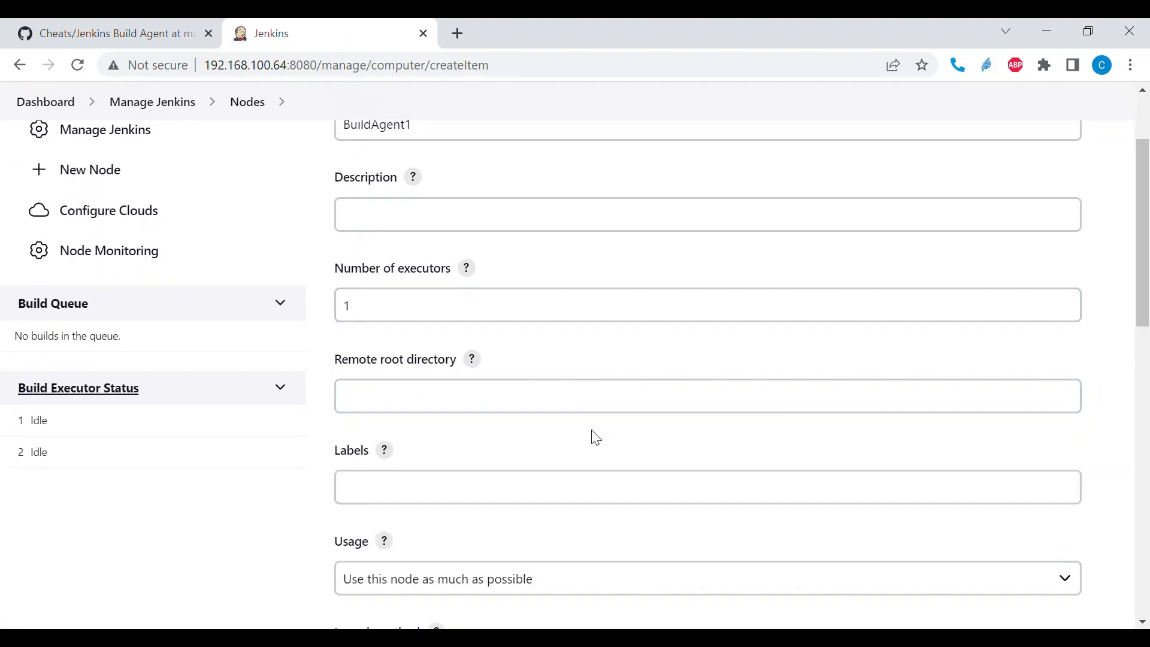
{"action": "scroll", "coordinate": [592, 432], "scroll_direction": "up", "scroll_amount": 1}
{"action": "scroll", "coordinate": [593, 432], "scroll_direction": "down", "scroll_amount": 1}
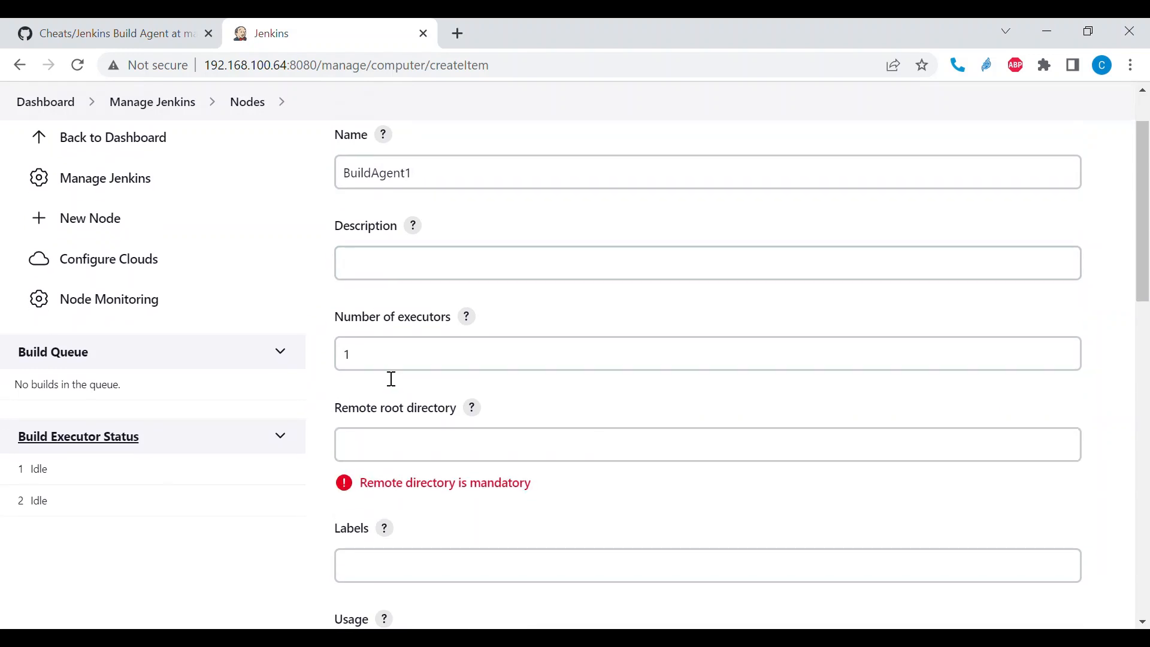
{"action": "left_click", "coordinate": [419, 182]}
{"action": "left_click_drag", "start_coordinate": [418, 182], "coordinate": [349, 190]}
{"action": "key", "text": "ctrl+c"}
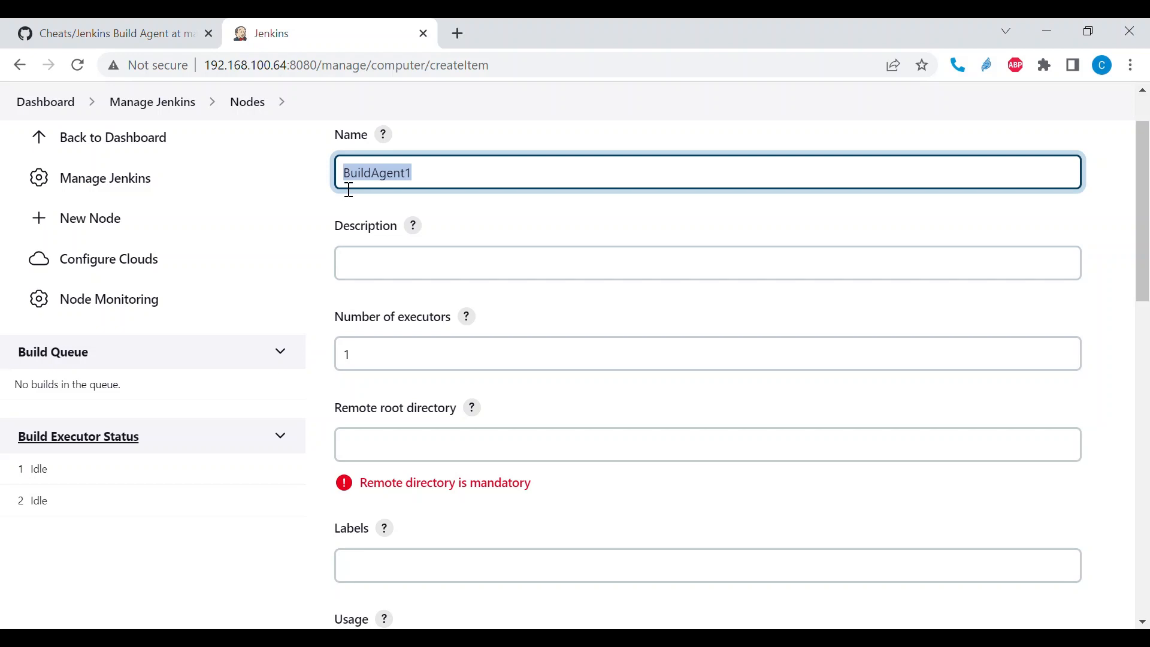
{"action": "left_click", "coordinate": [390, 279]}
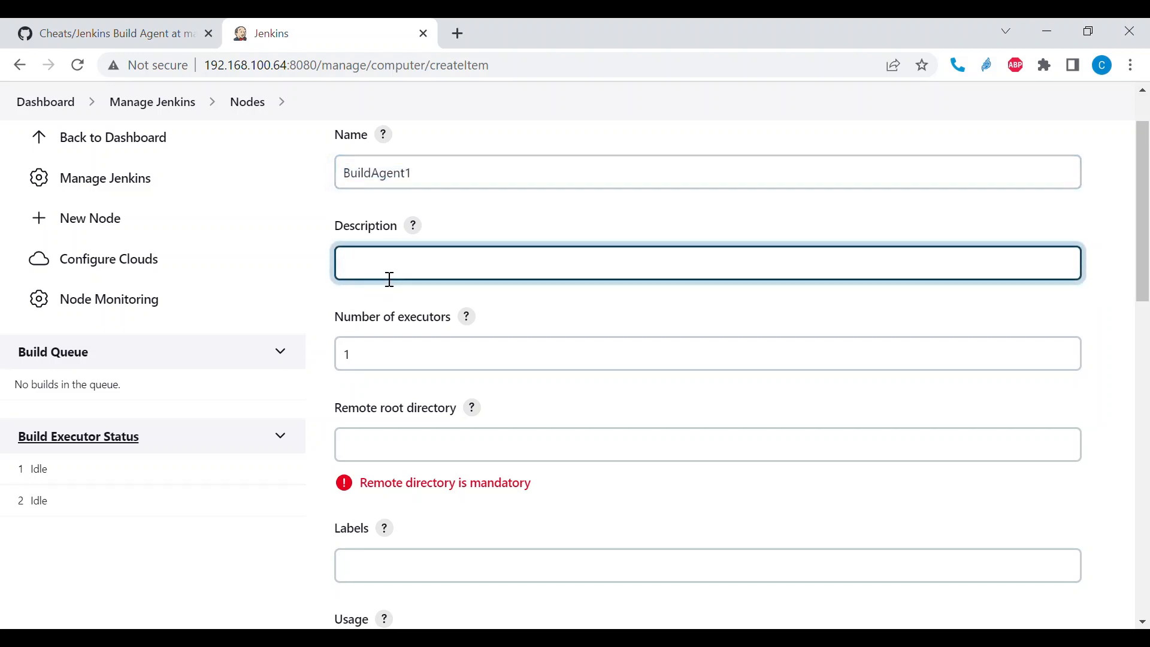
{"action": "key", "text": "ctrl+v"}
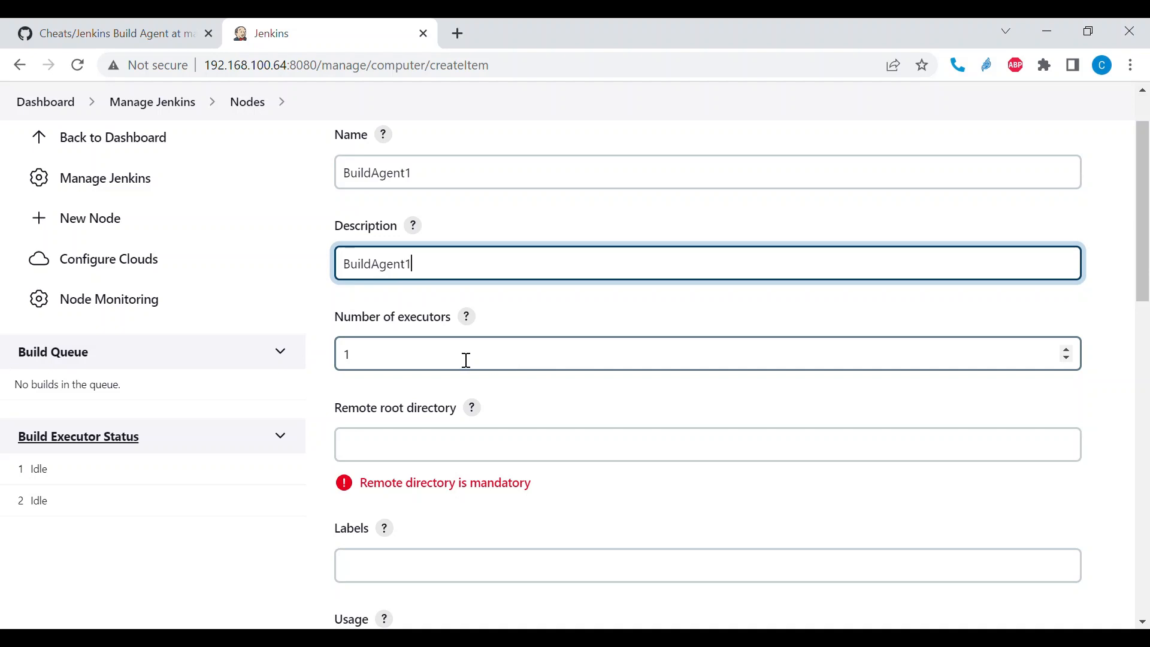
- Set the node's number of executors to 2 and its remote root directory to /var/lib/jenkins/
{"action": "left_click", "coordinate": [1067, 349]}
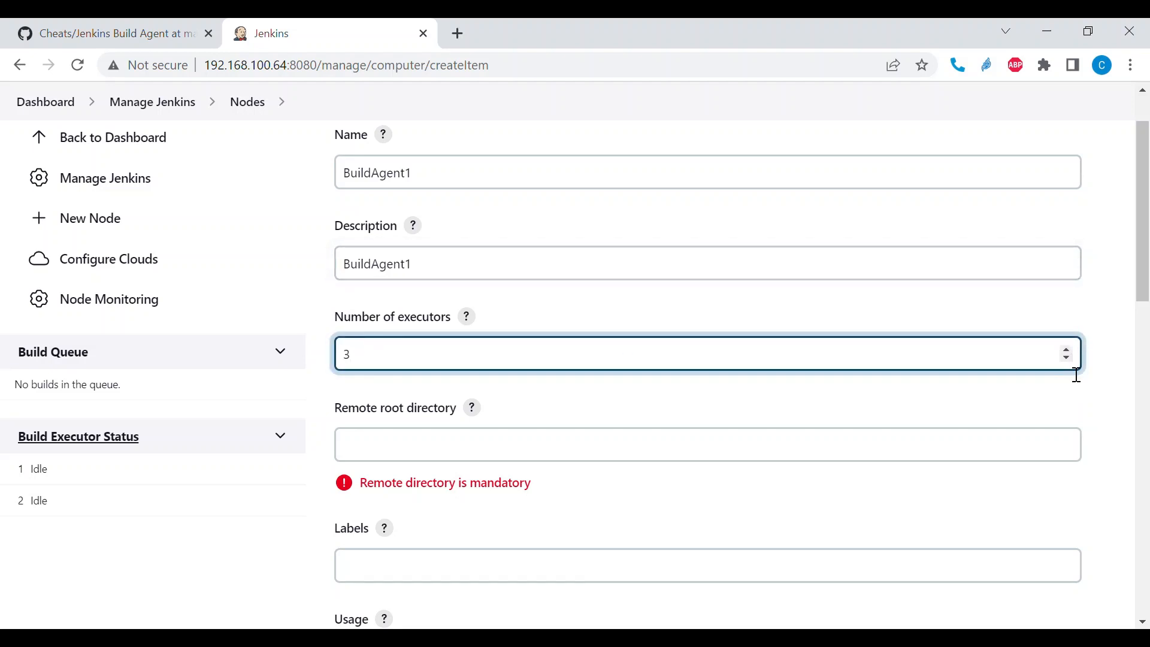
{"action": "left_click", "coordinate": [1066, 361]}
{"action": "scroll", "coordinate": [917, 370], "scroll_direction": "down", "scroll_amount": 2}
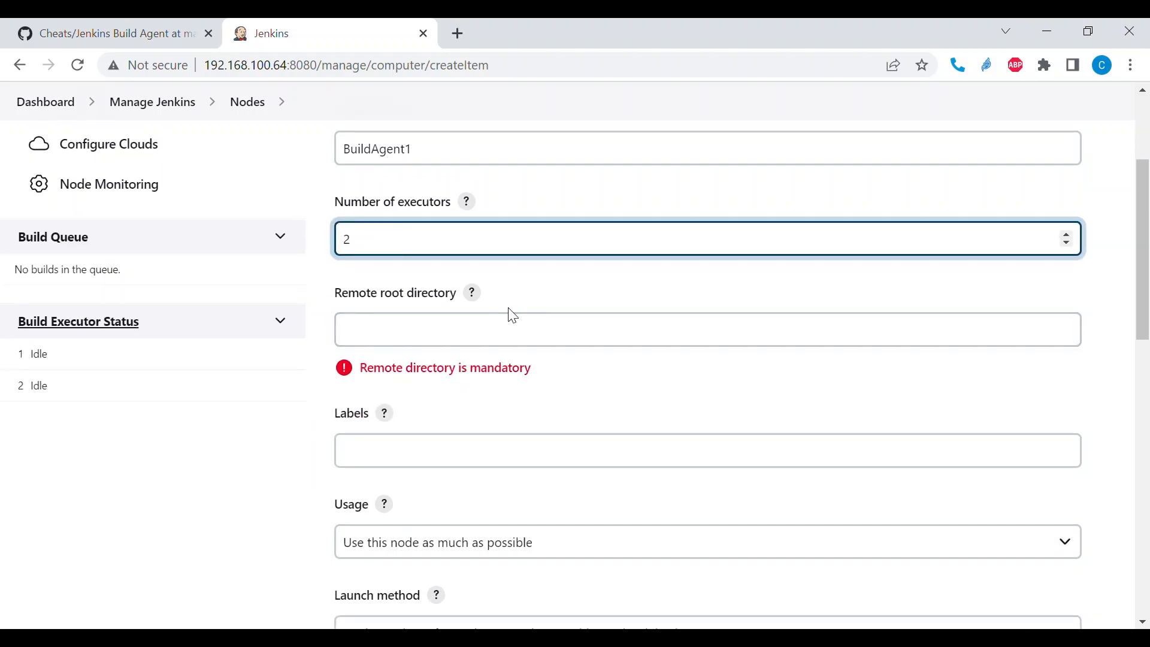
{"action": "left_click", "coordinate": [437, 322]}
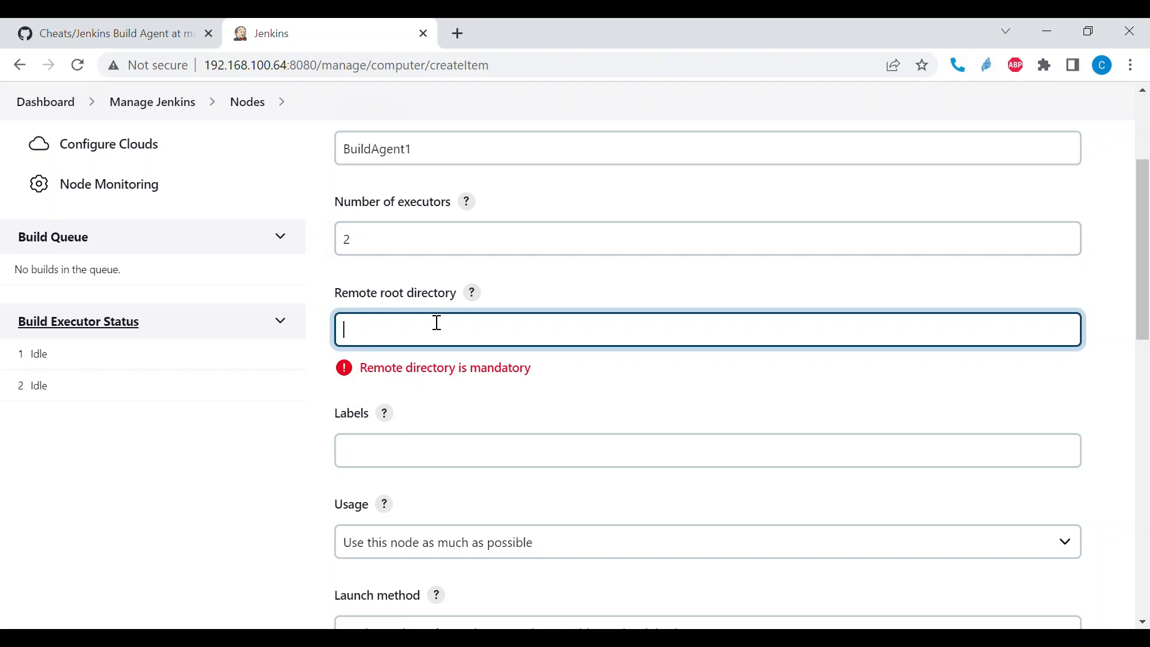
{"action": "type", "text": "/var/lib/jenkins/"}
- Give the node the label linux
{"action": "scroll", "coordinate": [437, 323], "scroll_direction": "down", "scroll_amount": 2}
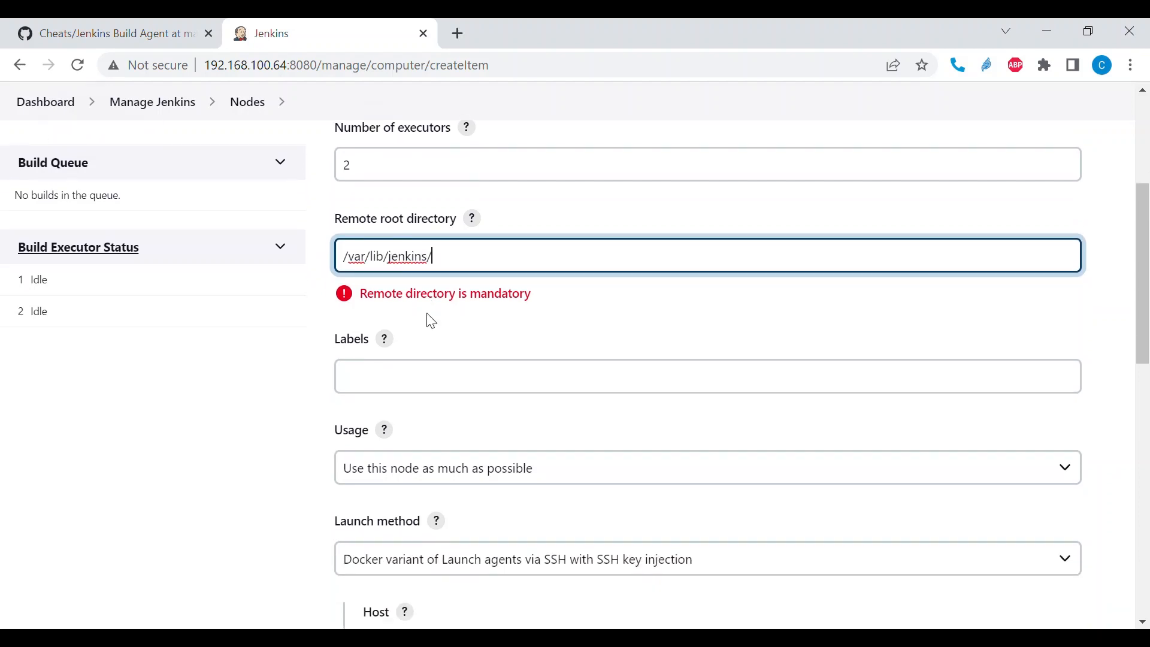
{"action": "scroll", "coordinate": [475, 347], "scroll_direction": "down", "scroll_amount": 1}
{"action": "left_click", "coordinate": [410, 354]}
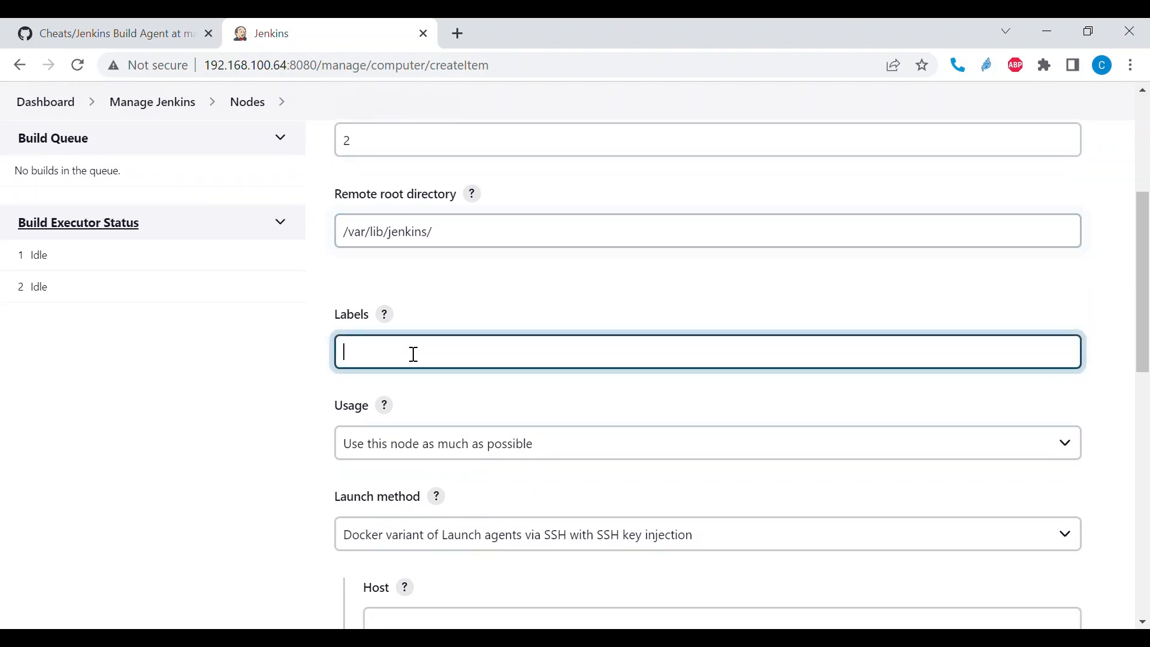
{"action": "scroll", "coordinate": [364, 333], "scroll_direction": "down", "scroll_amount": 1}
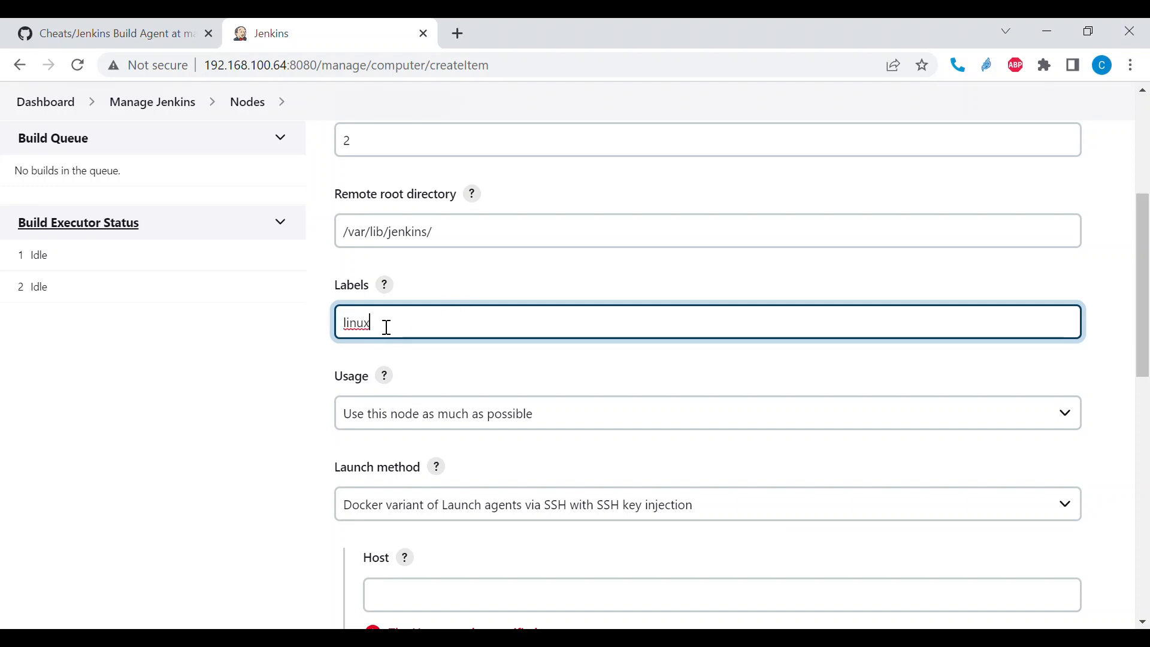
- Choose "Use this node as much as possible" as the node's usage
{"action": "scroll", "coordinate": [385, 326], "scroll_direction": "down", "scroll_amount": 2}
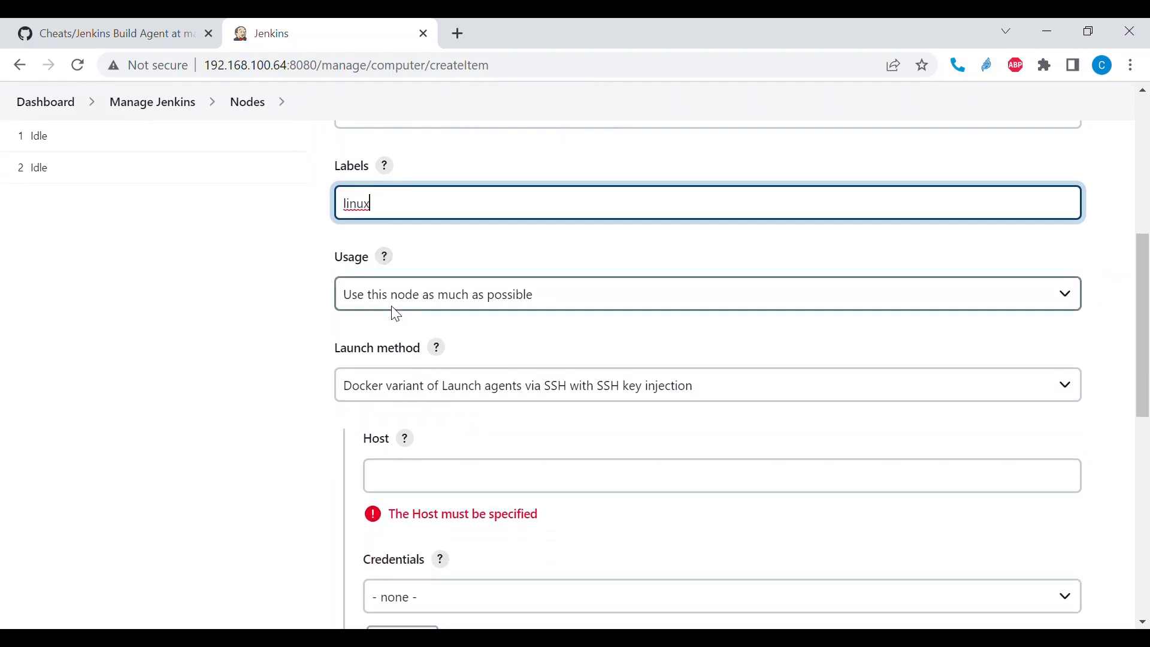
{"action": "scroll", "coordinate": [465, 306], "scroll_direction": "down", "scroll_amount": 1}
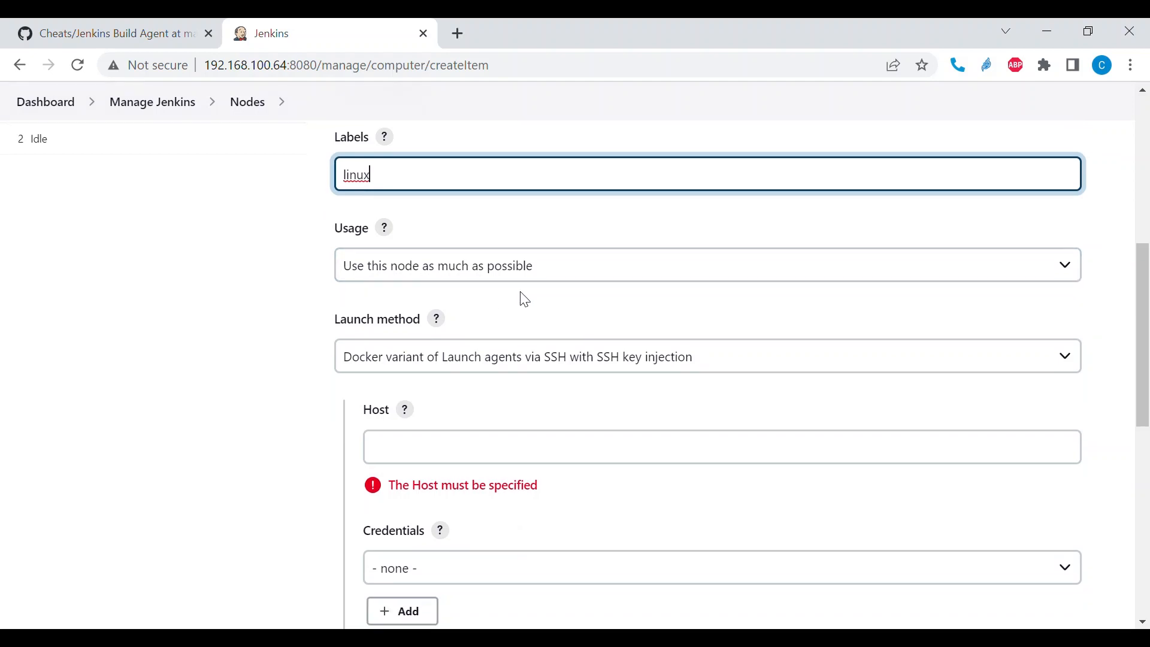
{"action": "scroll", "coordinate": [521, 298], "scroll_direction": "down", "scroll_amount": 1}
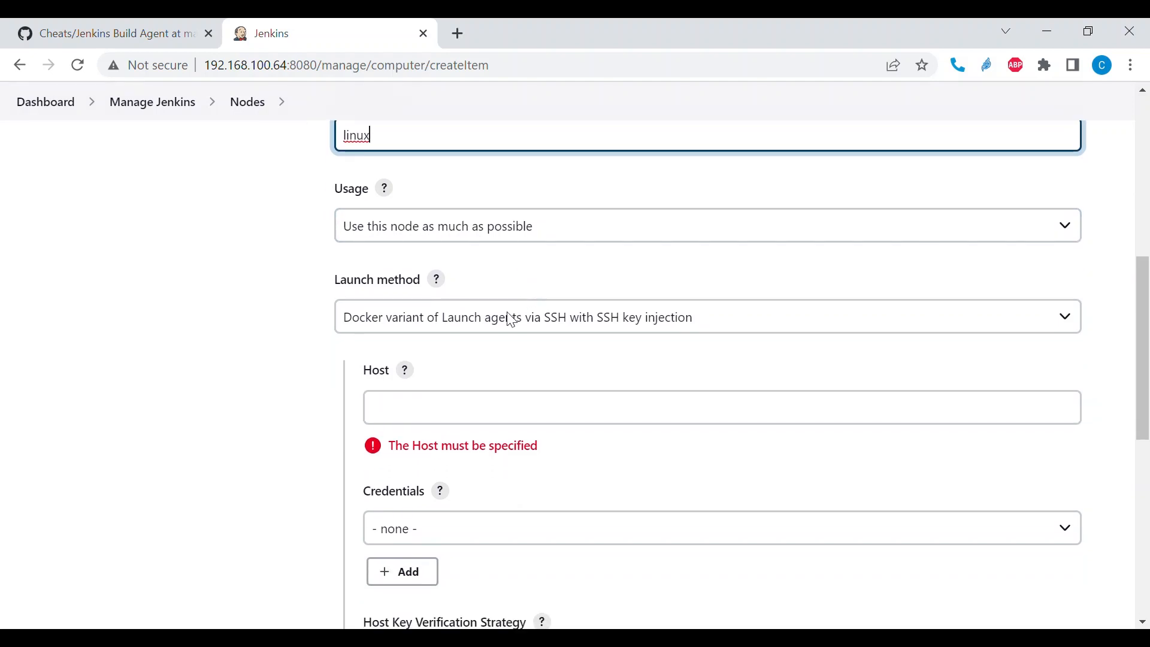
{"action": "scroll", "coordinate": [508, 318], "scroll_direction": "down", "scroll_amount": 1}
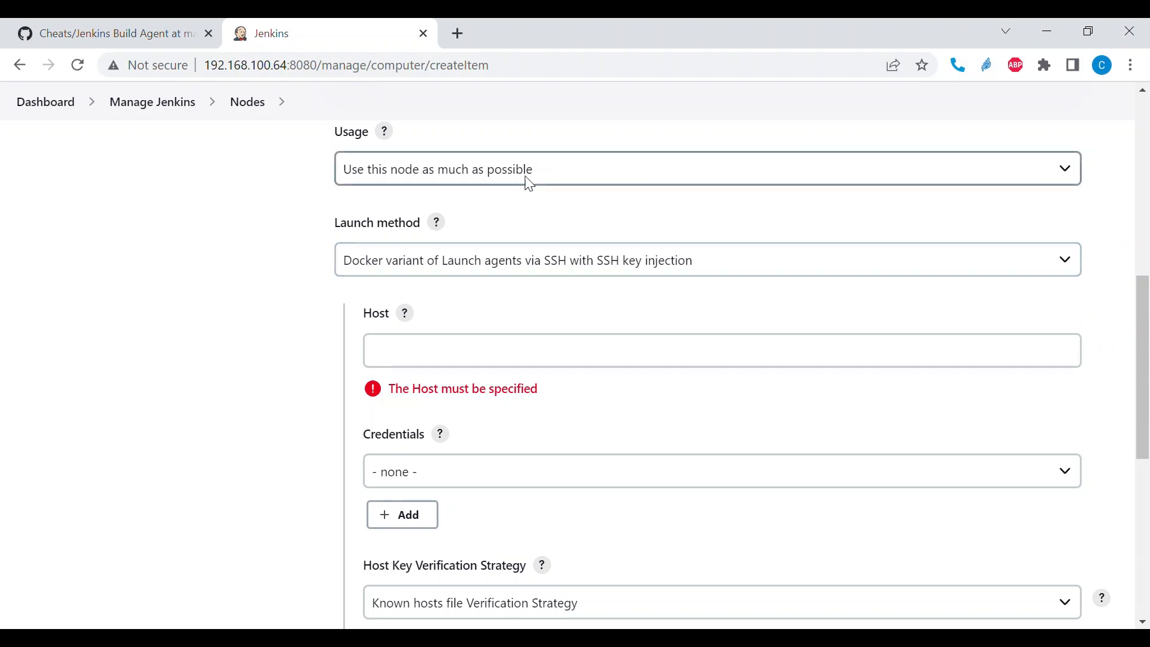
{"action": "left_click", "coordinate": [646, 184]}
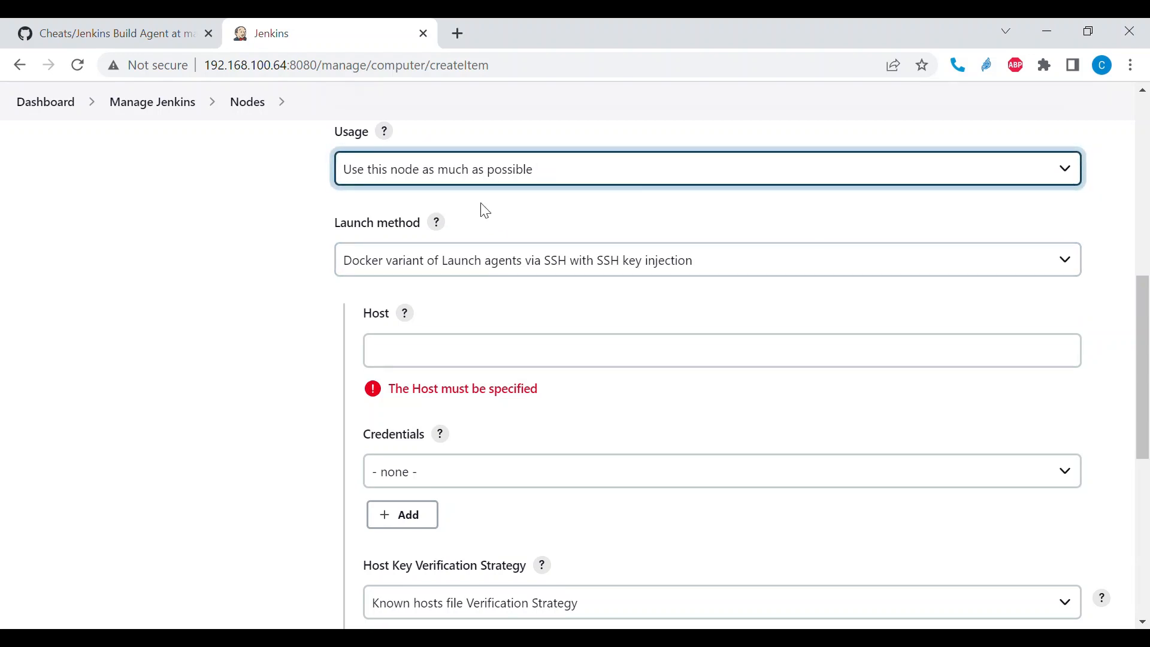
{"action": "left_click", "coordinate": [525, 236]}
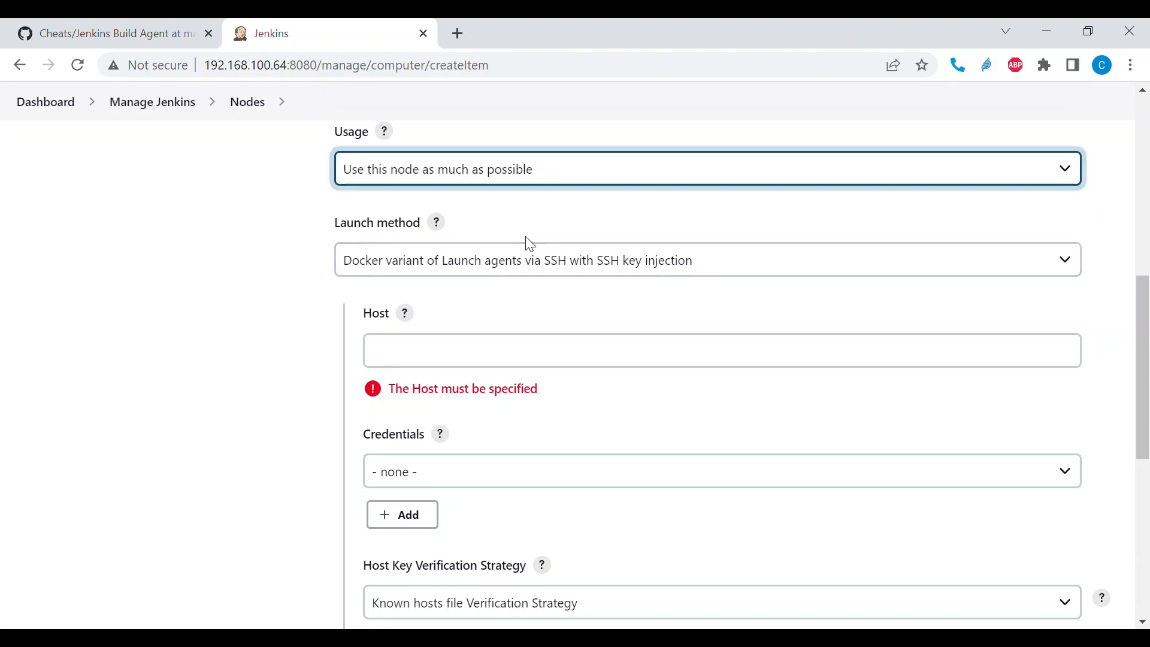
- Set the launch method to "Launch agents via SSH" and enter 192.168.100.71 as the host
{"action": "left_click", "coordinate": [567, 261]}
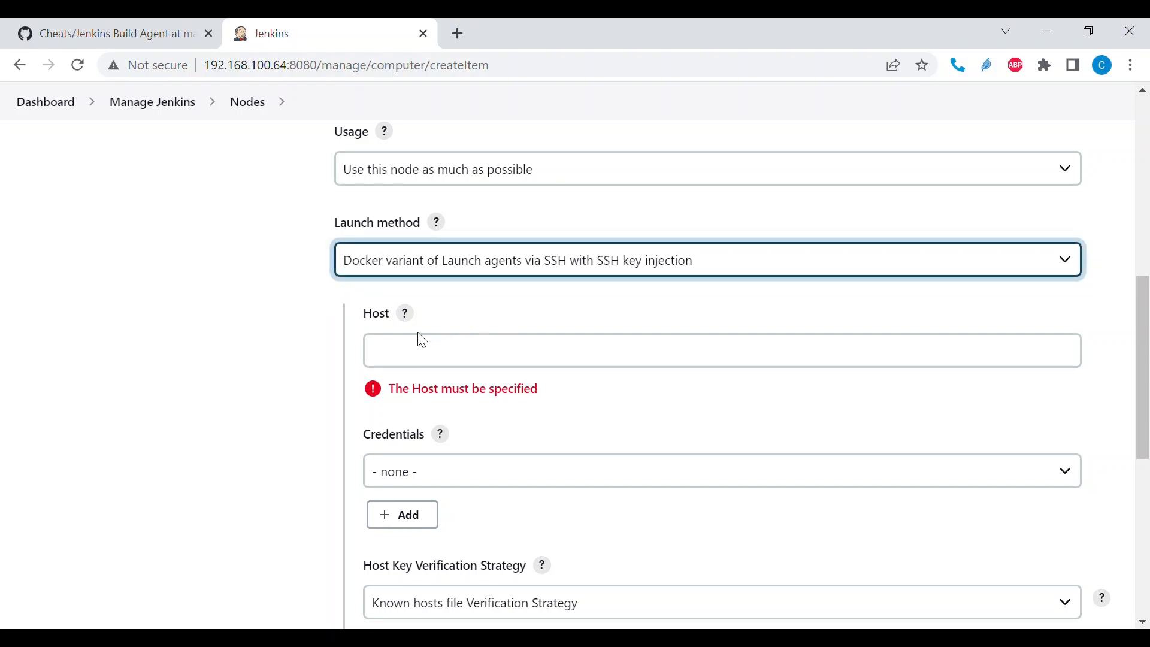
{"action": "key", "text": "Up"}
{"action": "scroll", "coordinate": [533, 323], "scroll_direction": "down", "scroll_amount": 1}
{"action": "left_click", "coordinate": [456, 290]}
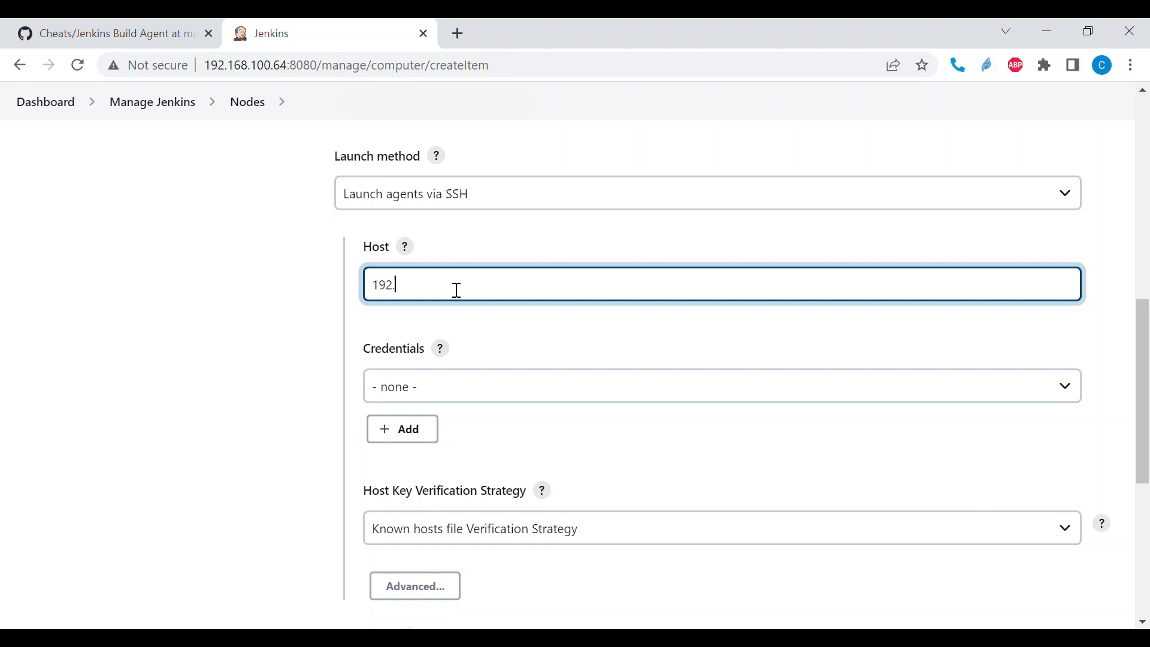
{"action": "type", "text": "192.168.100.71"}
- Start adding a Jenkins credential for the agent and set its kind to "SSH Username with private key"
{"action": "scroll", "coordinate": [456, 290], "scroll_direction": "down", "scroll_amount": 1}
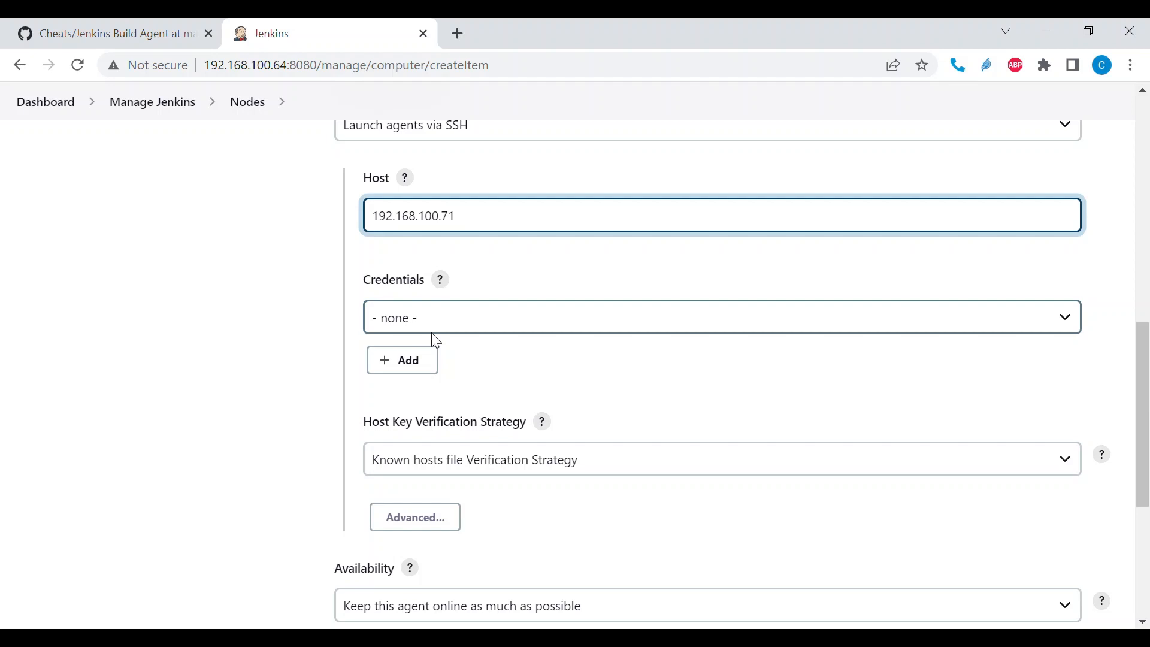
{"action": "left_click", "coordinate": [423, 361]}
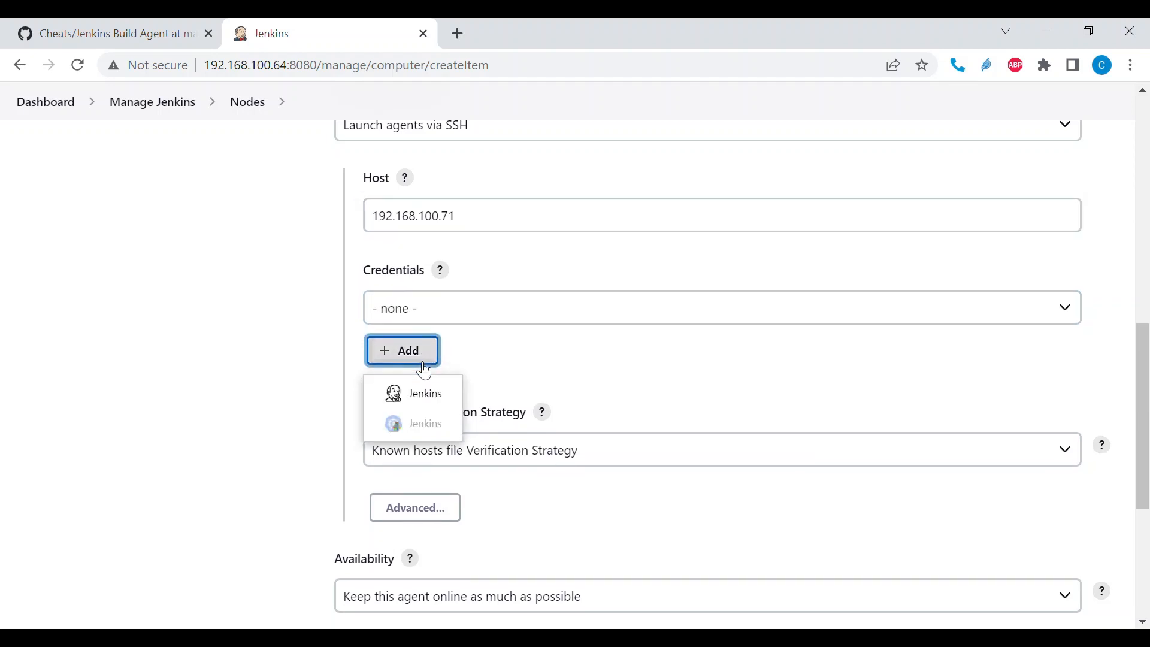
{"action": "left_click", "coordinate": [429, 394]}
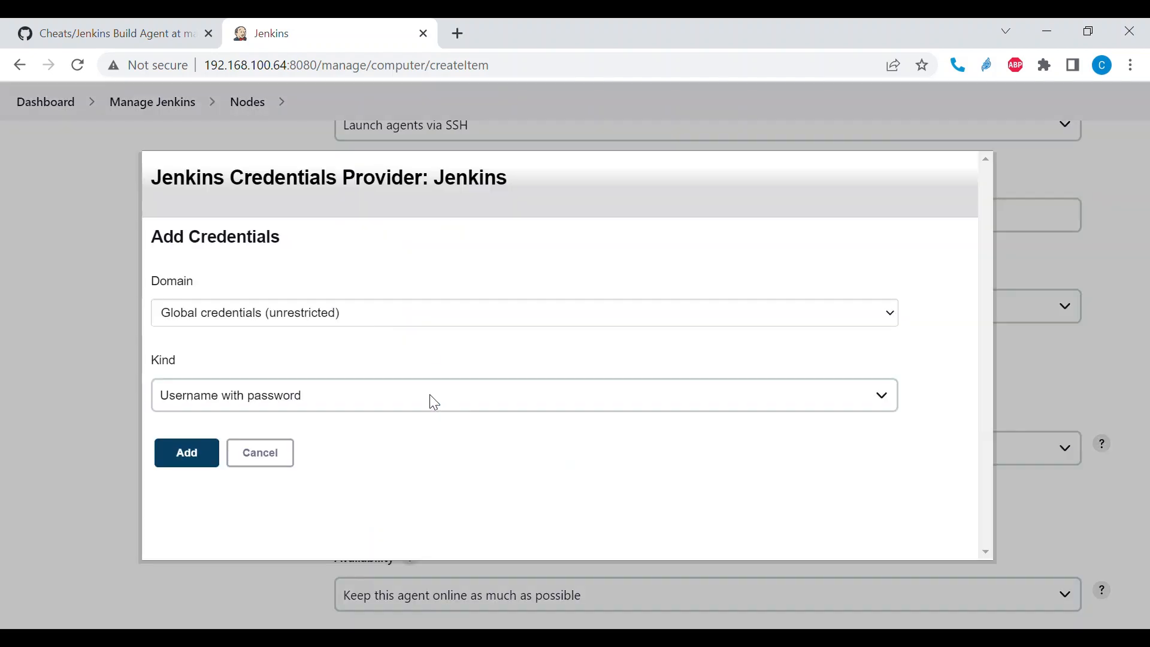
{"action": "scroll", "coordinate": [296, 318], "scroll_direction": "down", "scroll_amount": 1}
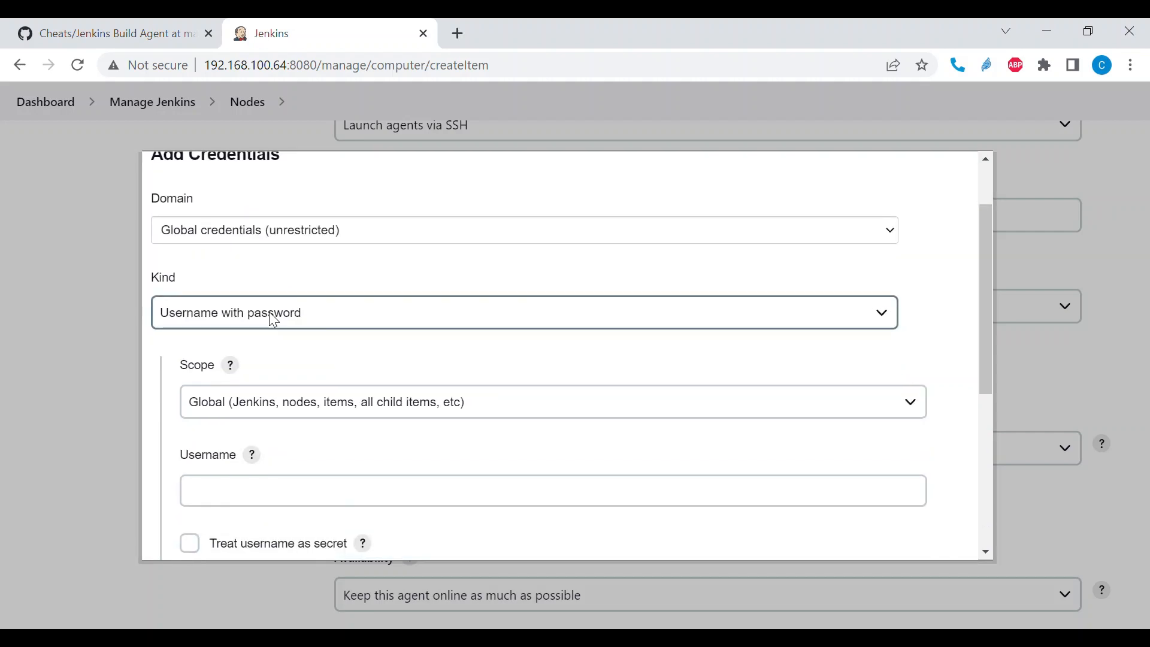
{"action": "scroll", "coordinate": [251, 311], "scroll_direction": "up", "scroll_amount": 1}
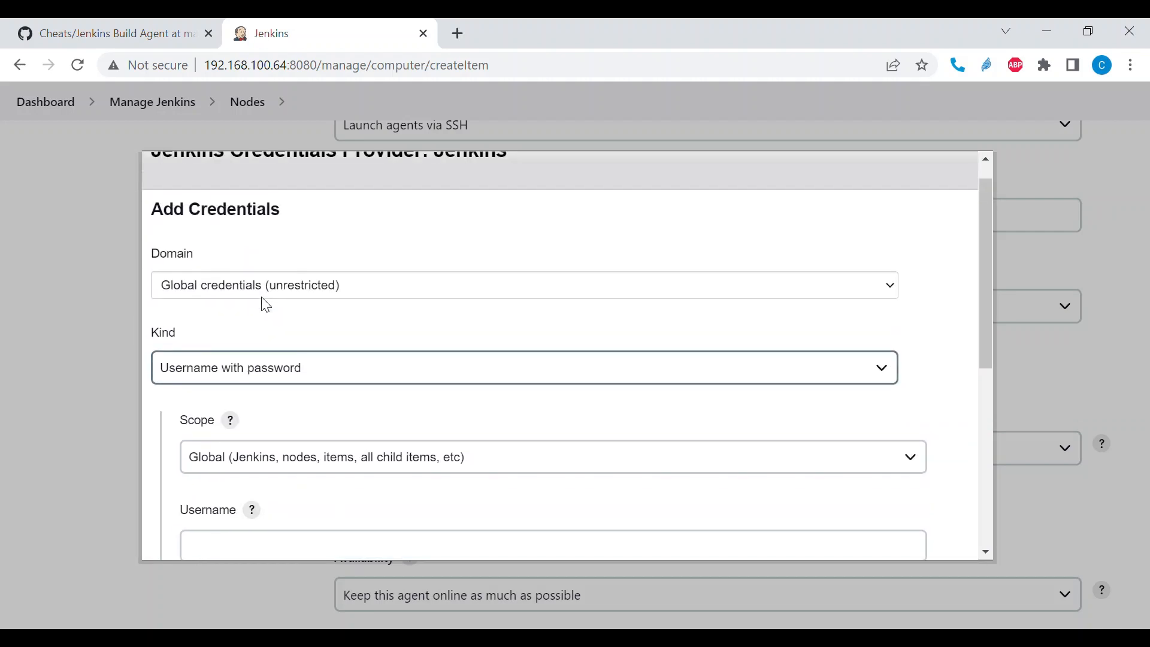
{"action": "left_click", "coordinate": [259, 365]}
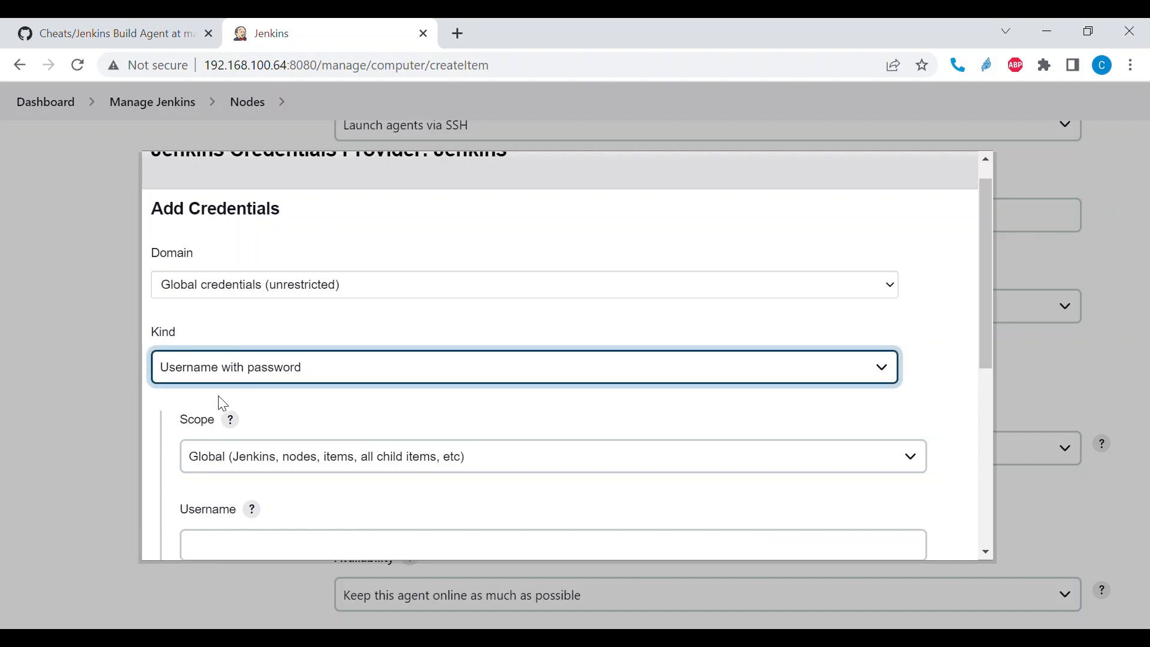
{"action": "left_click", "coordinate": [235, 440]}
{"action": "scroll", "coordinate": [484, 323], "scroll_direction": "down", "scroll_amount": 3}
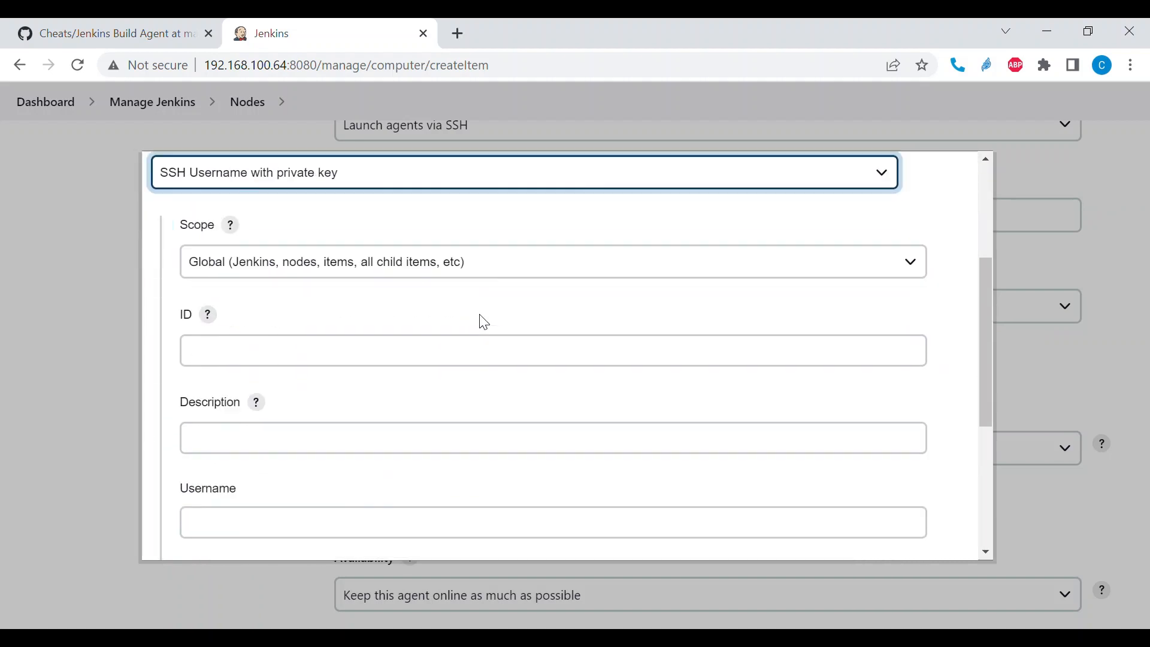
- Fill in the credential with agent as both ID and description, and jenkins as the username
{"action": "left_click", "coordinate": [259, 322]}
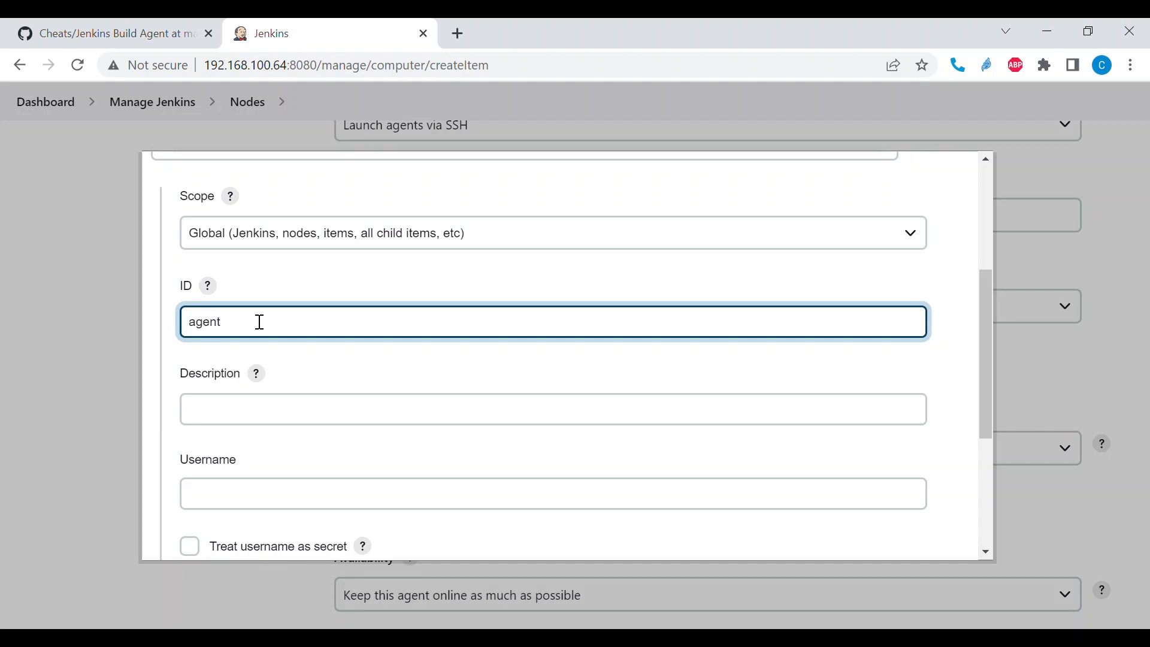
{"action": "left_click_drag", "start_coordinate": [260, 321], "coordinate": [187, 323]}
{"action": "key", "text": "ctrl+c"}
{"action": "left_click", "coordinate": [218, 409]}
{"action": "key", "text": "ctrl+v"}
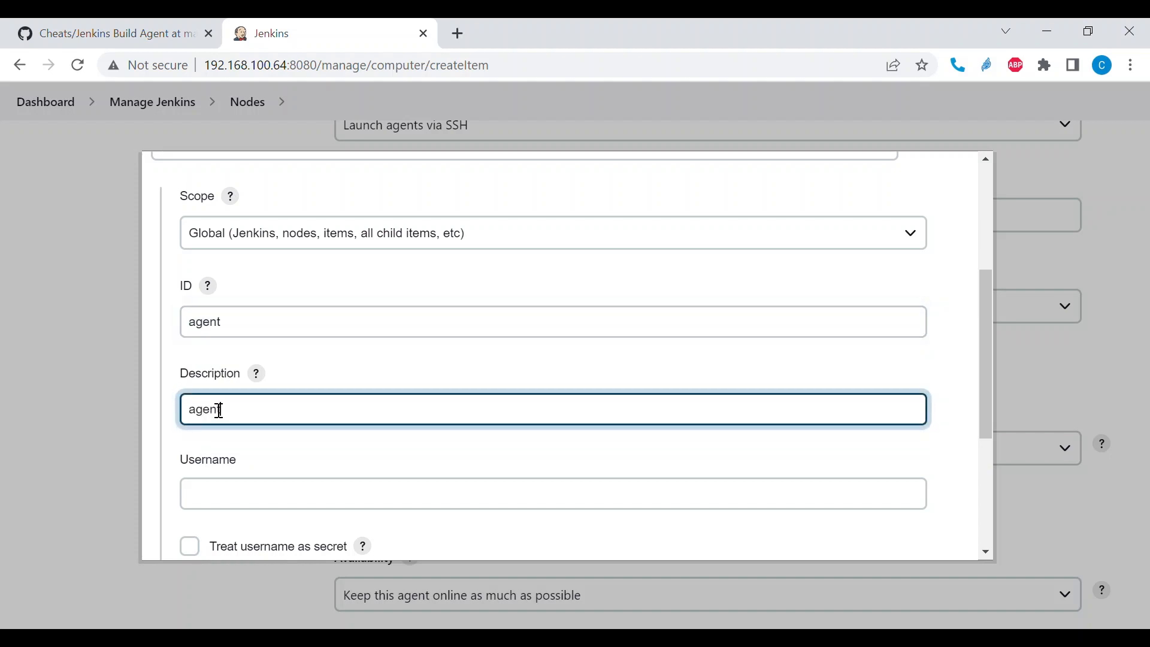
{"action": "scroll", "coordinate": [220, 410], "scroll_direction": "down", "scroll_amount": 2}
{"action": "left_click", "coordinate": [253, 367]}
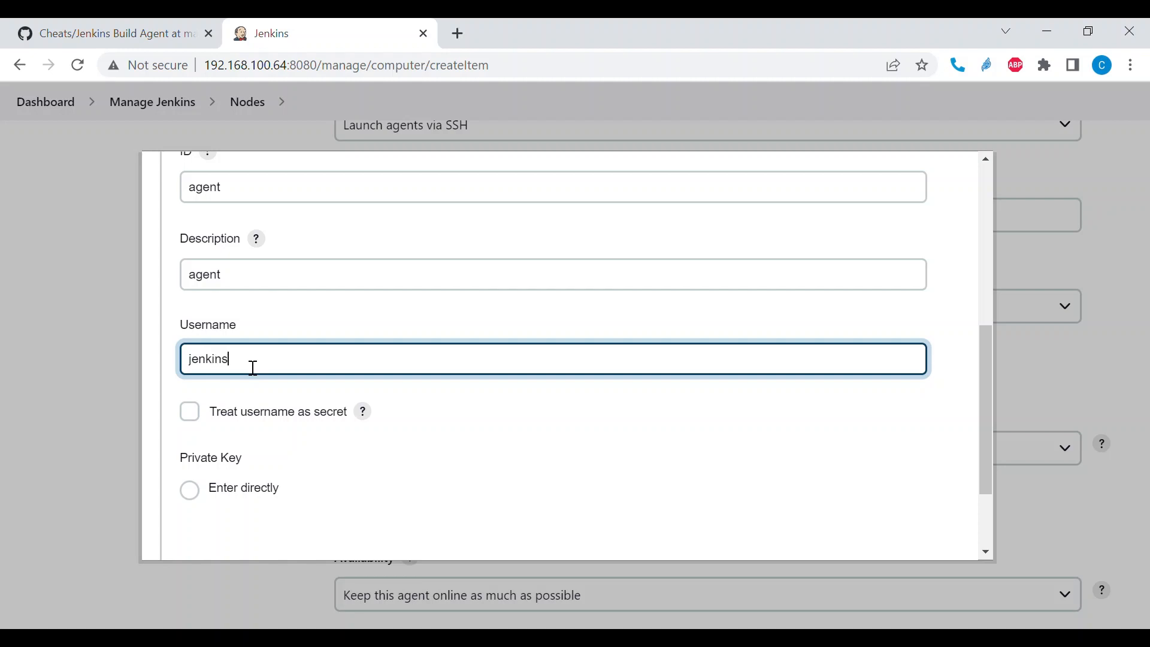
- Choose to enter the credential's private key directly, open its empty key field, and cancel adding the credential
{"action": "scroll", "coordinate": [253, 367], "scroll_direction": "down", "scroll_amount": 2}
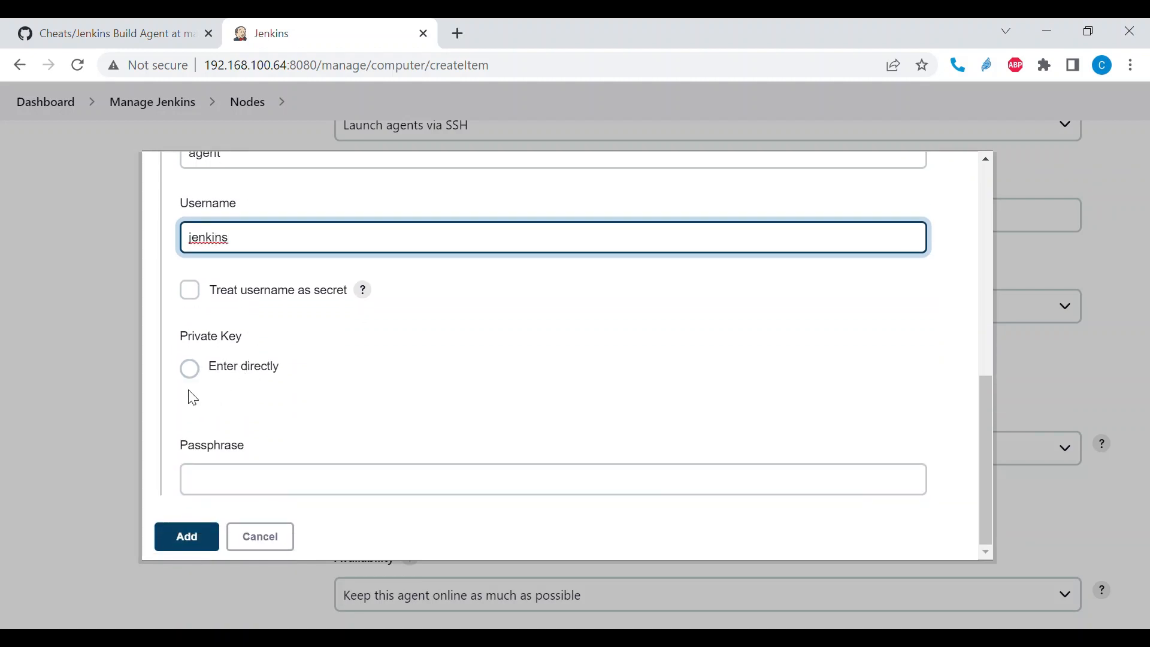
{"action": "left_click", "coordinate": [189, 367]}
{"action": "scroll", "coordinate": [322, 394], "scroll_direction": "down", "scroll_amount": 2}
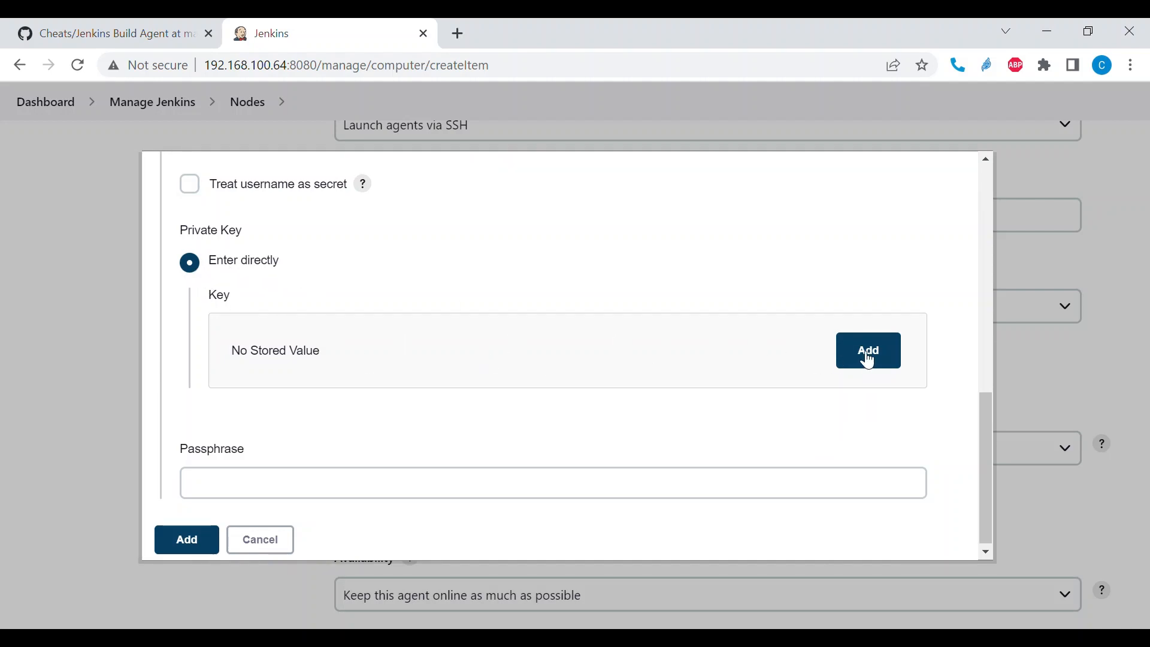
{"action": "left_click", "coordinate": [867, 360]}
{"action": "left_click", "coordinate": [469, 402]}
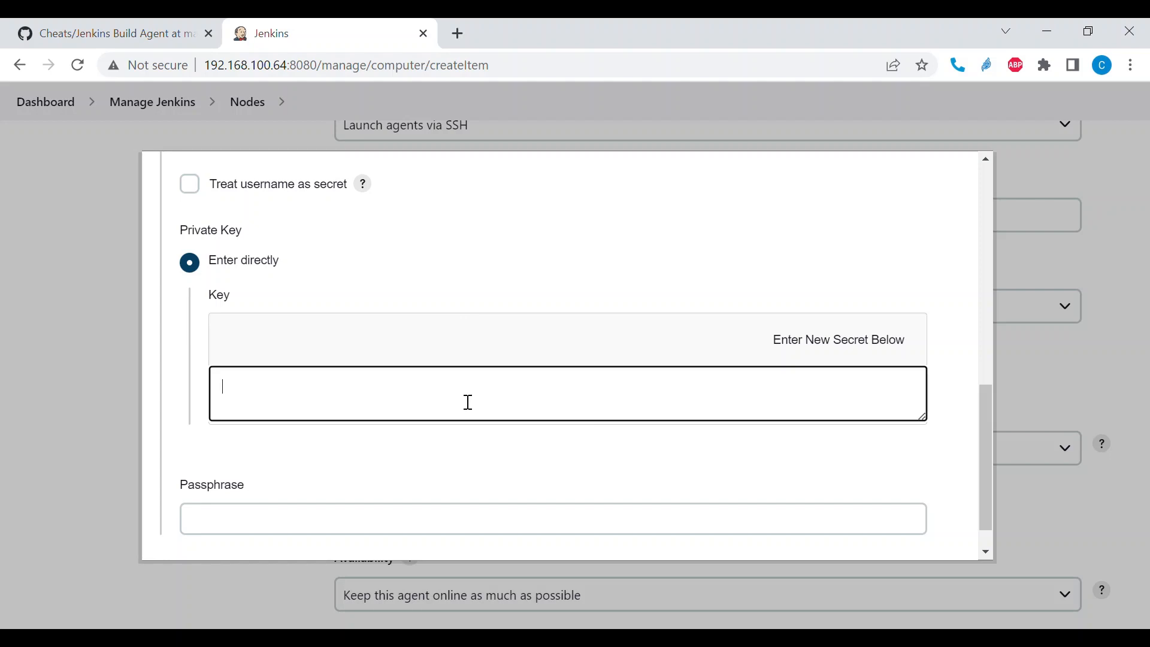
{"action": "scroll", "coordinate": [468, 402], "scroll_direction": "down", "scroll_amount": 1}
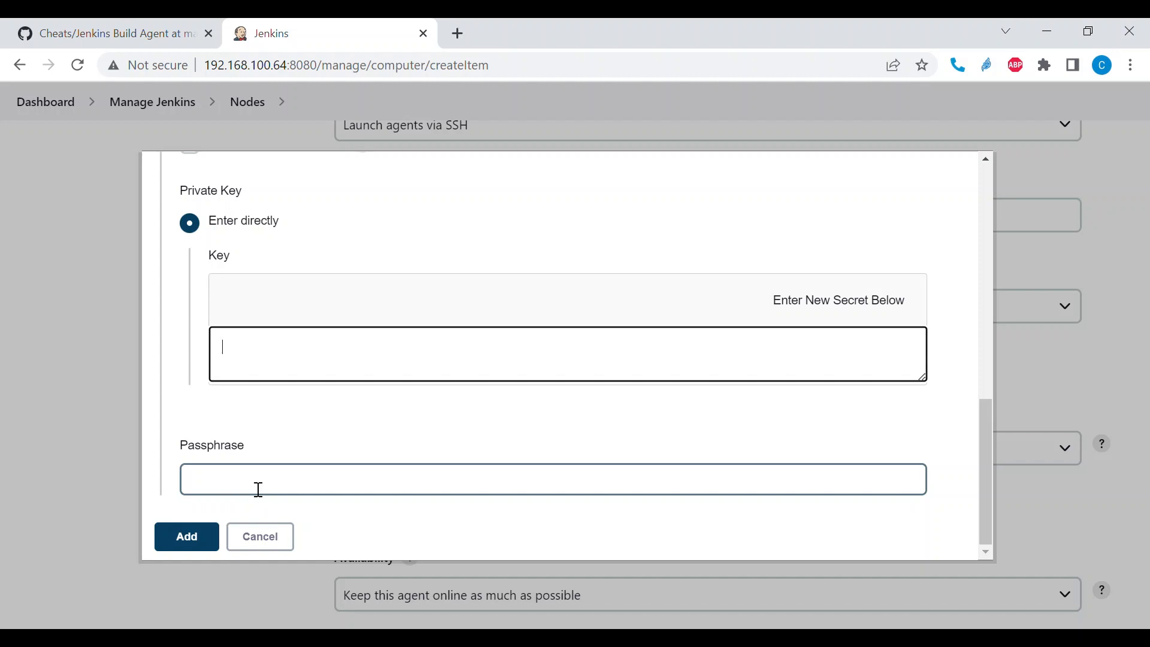
{"action": "scroll", "coordinate": [285, 333], "scroll_direction": "up", "scroll_amount": 5}
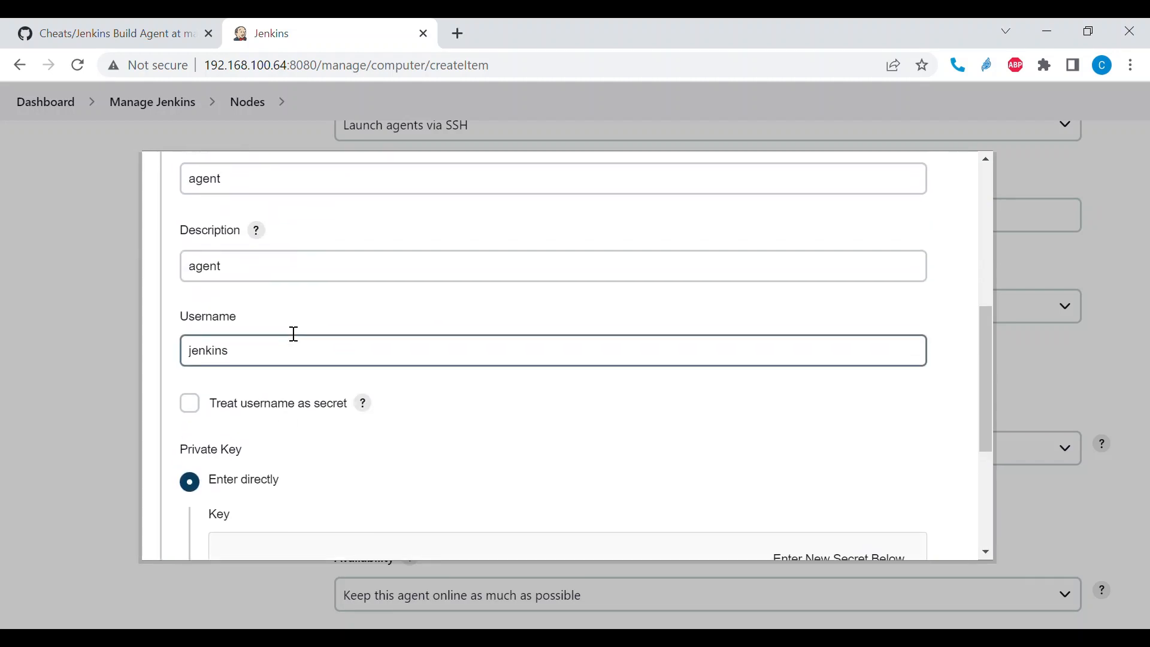
{"action": "scroll", "coordinate": [294, 334], "scroll_direction": "down", "scroll_amount": 5}
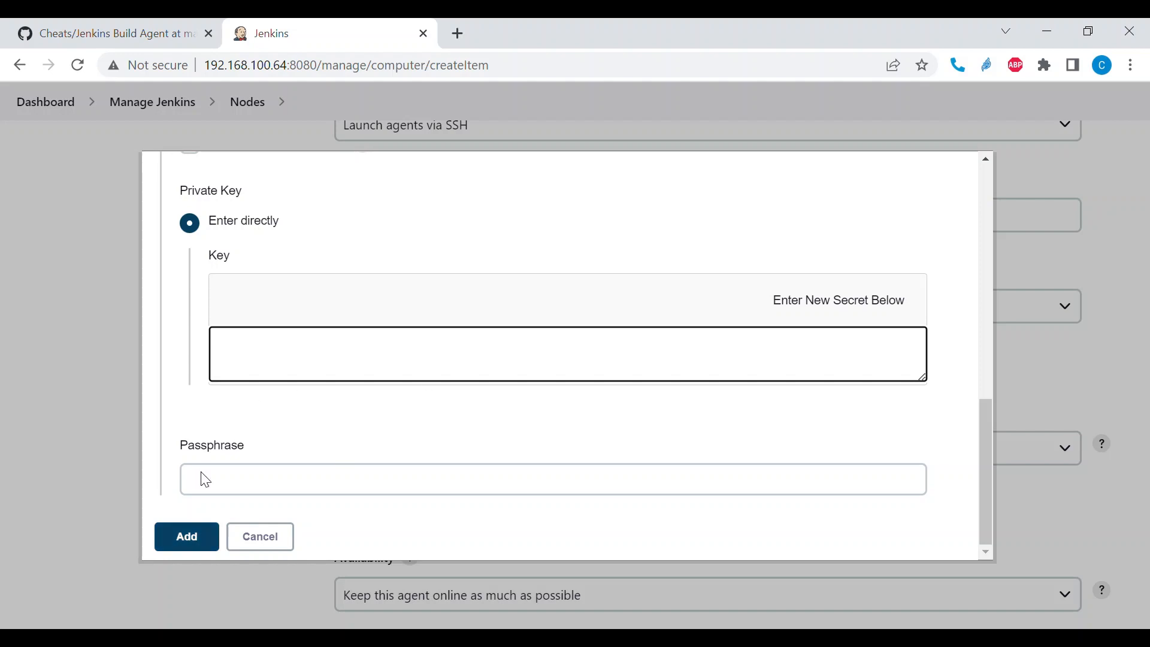
{"action": "left_click", "coordinate": [261, 537]}
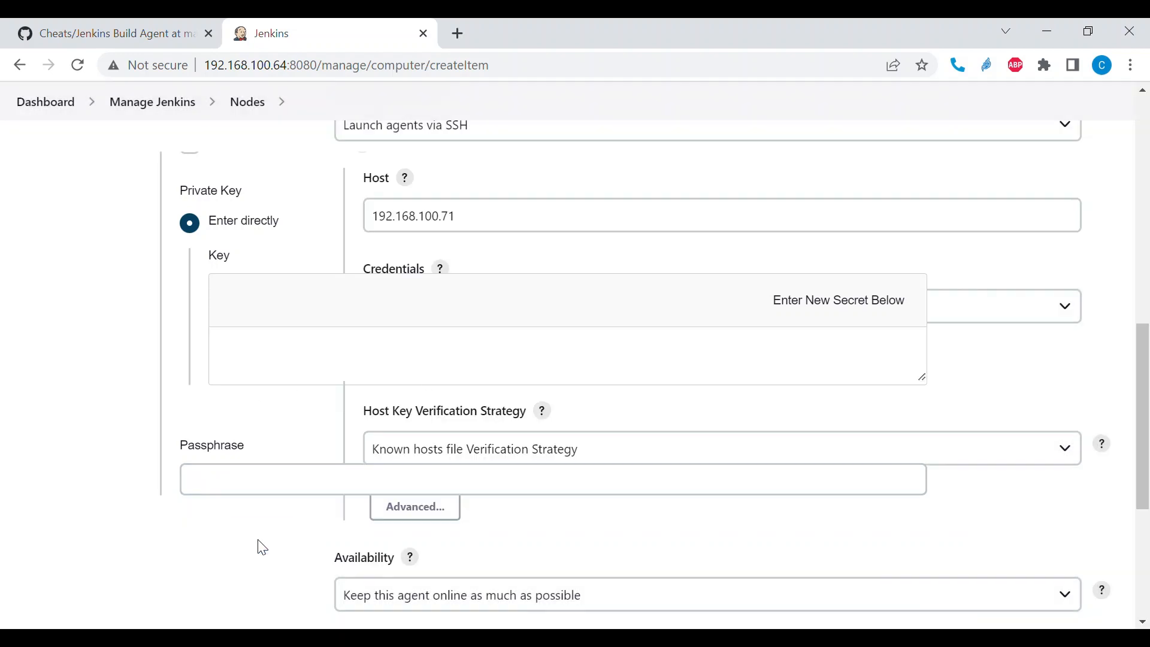
- Select the existing jenkins (Agent) credential and set the host key verification to "Manually trusted key Verification Strategy"
{"action": "left_click", "coordinate": [611, 315]}
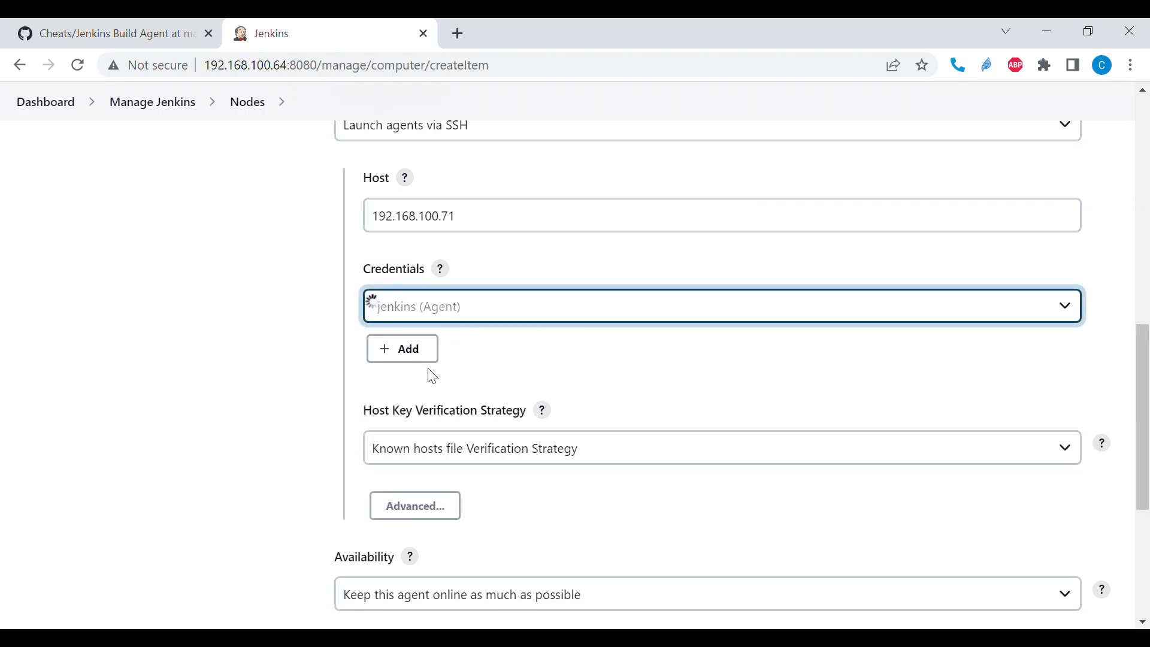
{"action": "scroll", "coordinate": [526, 318], "scroll_direction": "down", "scroll_amount": 3}
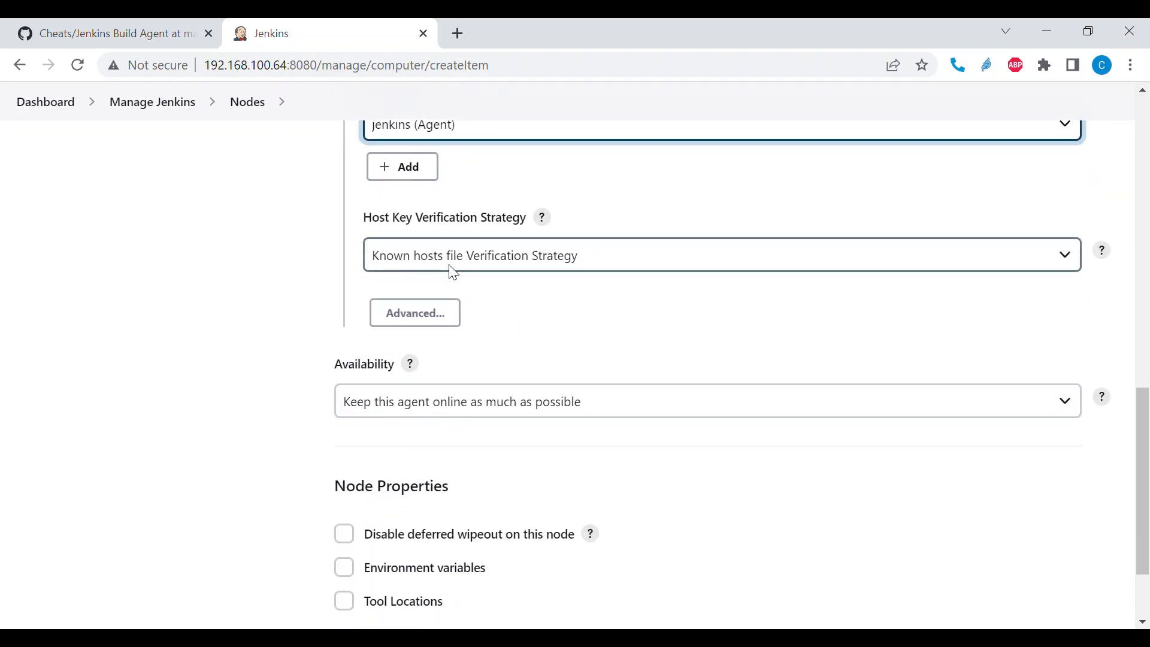
{"action": "left_click", "coordinate": [481, 268]}
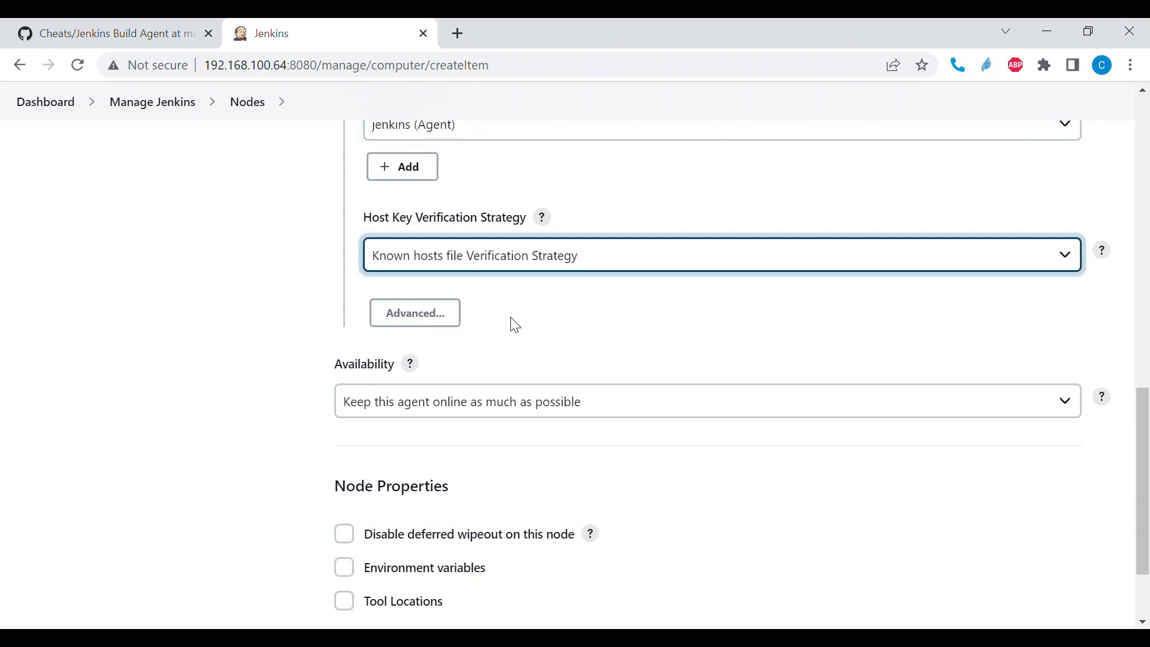
{"action": "key", "text": "Down"}
{"action": "key", "text": "Down"}
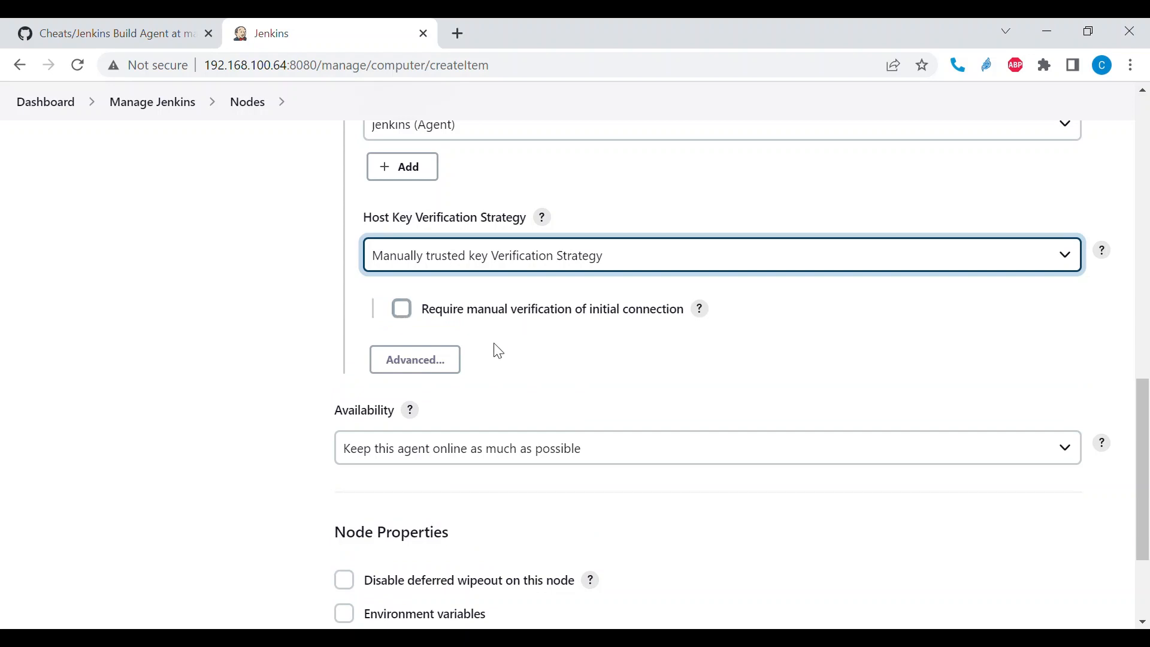
- Review the node's configuration, including its executors, remote root directory, label, usage, SSH launch settings and availability
{"action": "scroll", "coordinate": [495, 349], "scroll_direction": "down", "scroll_amount": 1}
{"action": "scroll", "coordinate": [497, 349], "scroll_direction": "down", "scroll_amount": 1}
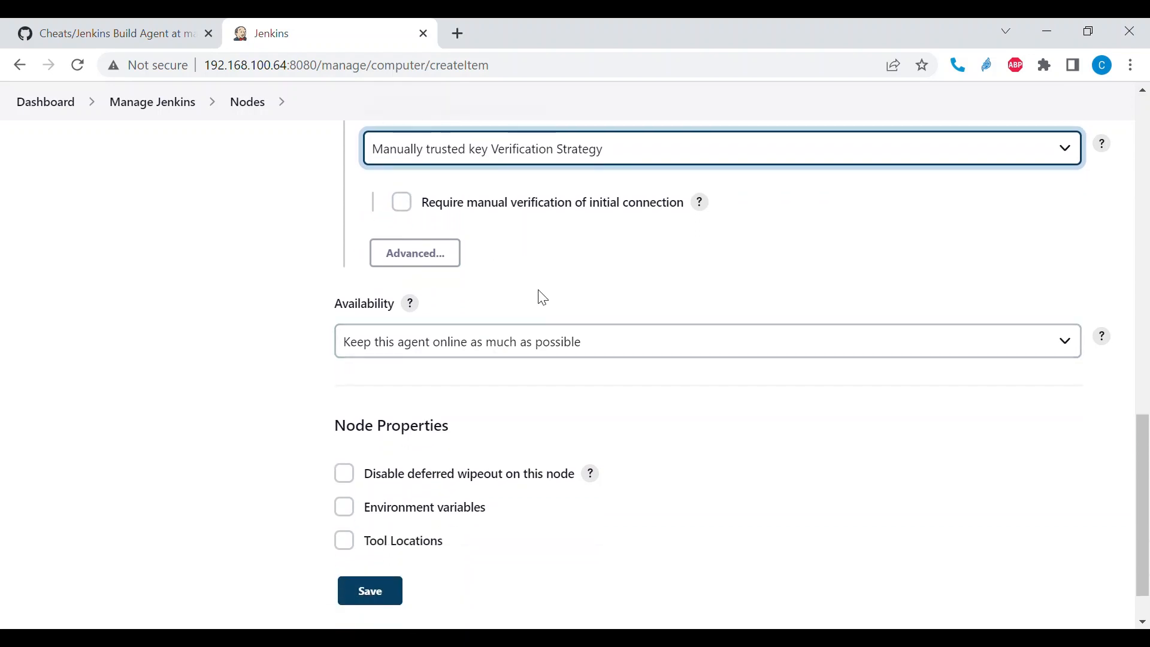
{"action": "scroll", "coordinate": [539, 294], "scroll_direction": "down", "scroll_amount": 1}
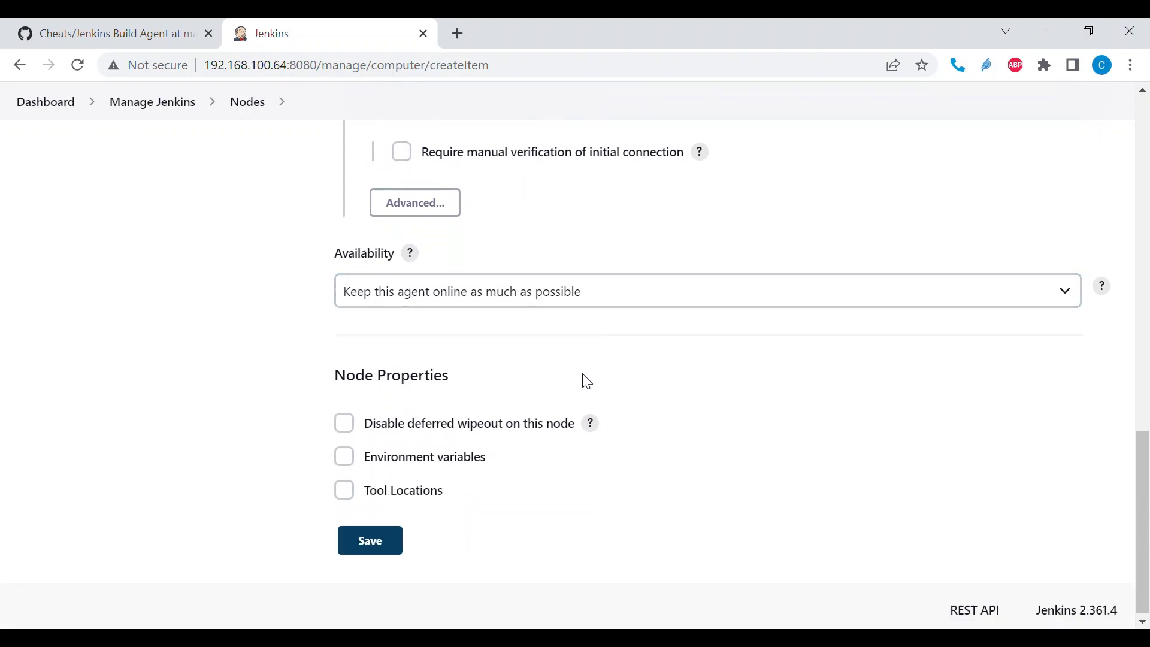
{"action": "scroll", "coordinate": [587, 382], "scroll_direction": "up", "scroll_amount": 1}
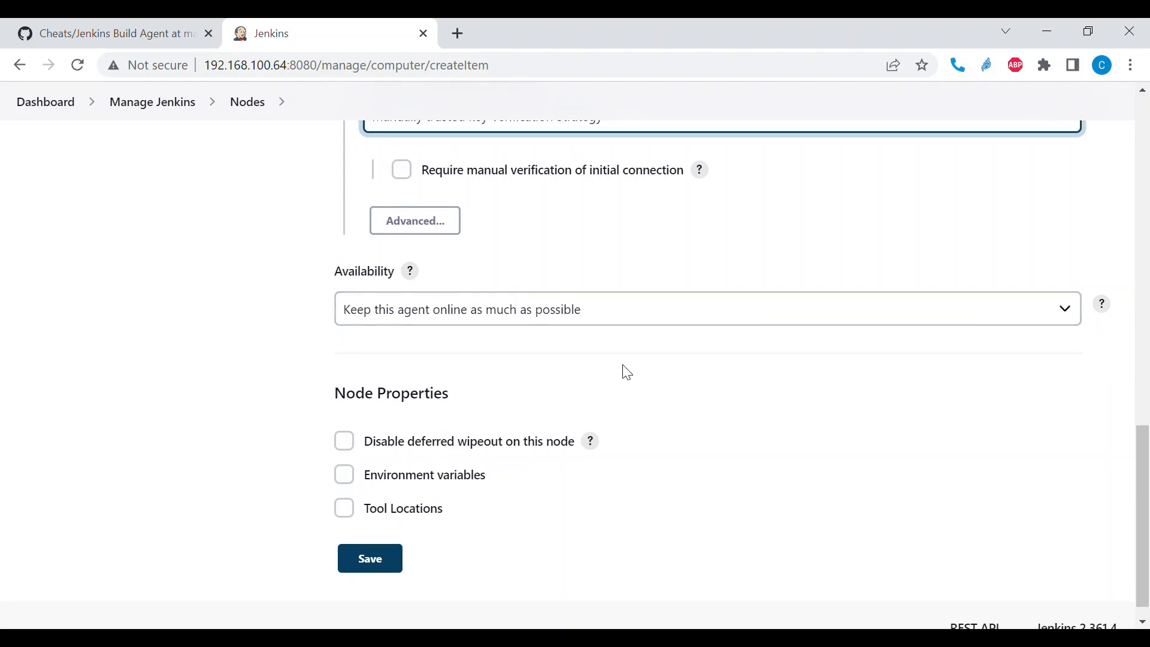
{"action": "scroll", "coordinate": [626, 372], "scroll_direction": "down", "scroll_amount": 1}
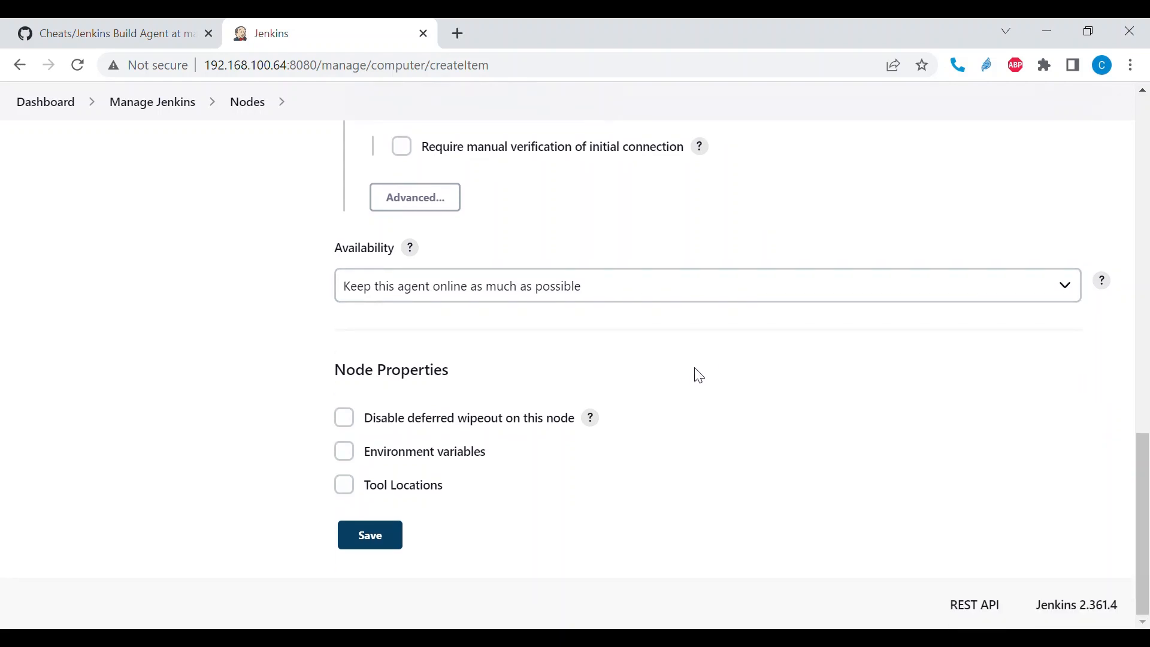
{"action": "scroll", "coordinate": [695, 378], "scroll_direction": "up", "scroll_amount": 15}
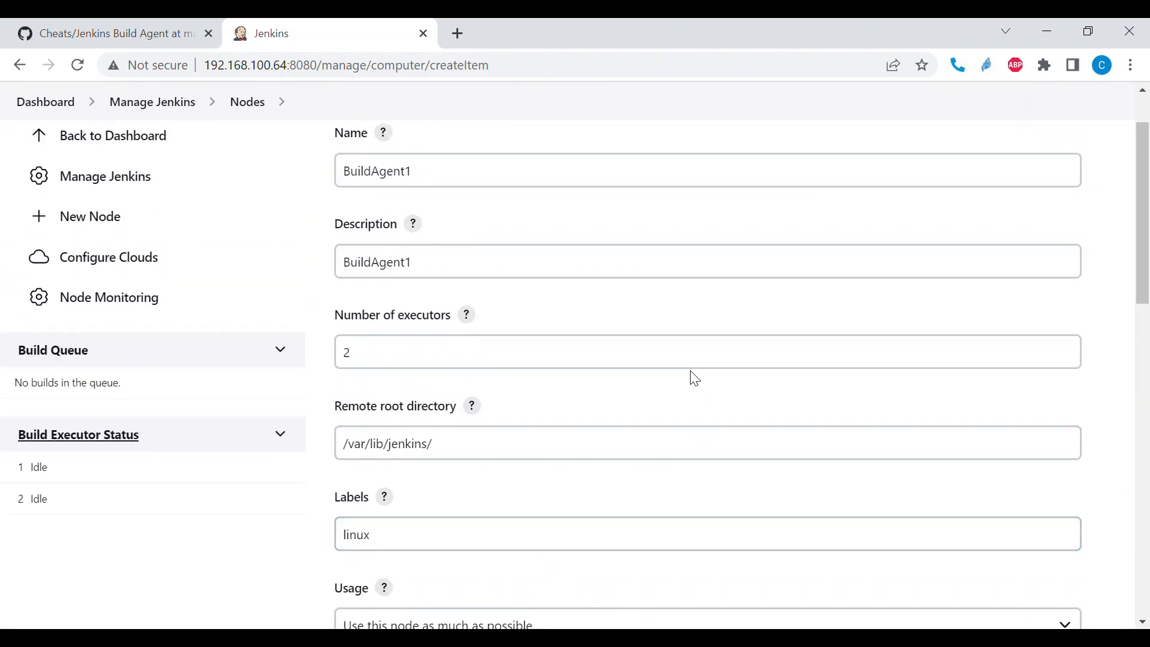
{"action": "scroll", "coordinate": [700, 380], "scroll_direction": "up", "scroll_amount": 1}
{"action": "scroll", "coordinate": [695, 379], "scroll_direction": "down", "scroll_amount": 1}
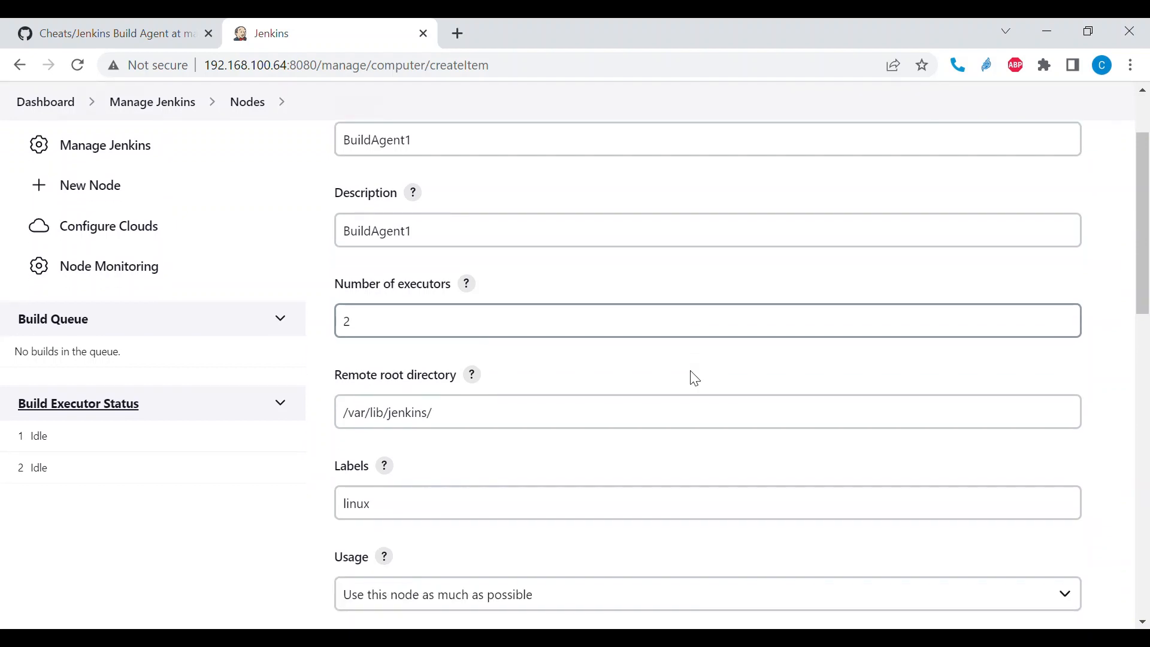
{"action": "scroll", "coordinate": [444, 163], "scroll_direction": "down", "scroll_amount": 3}
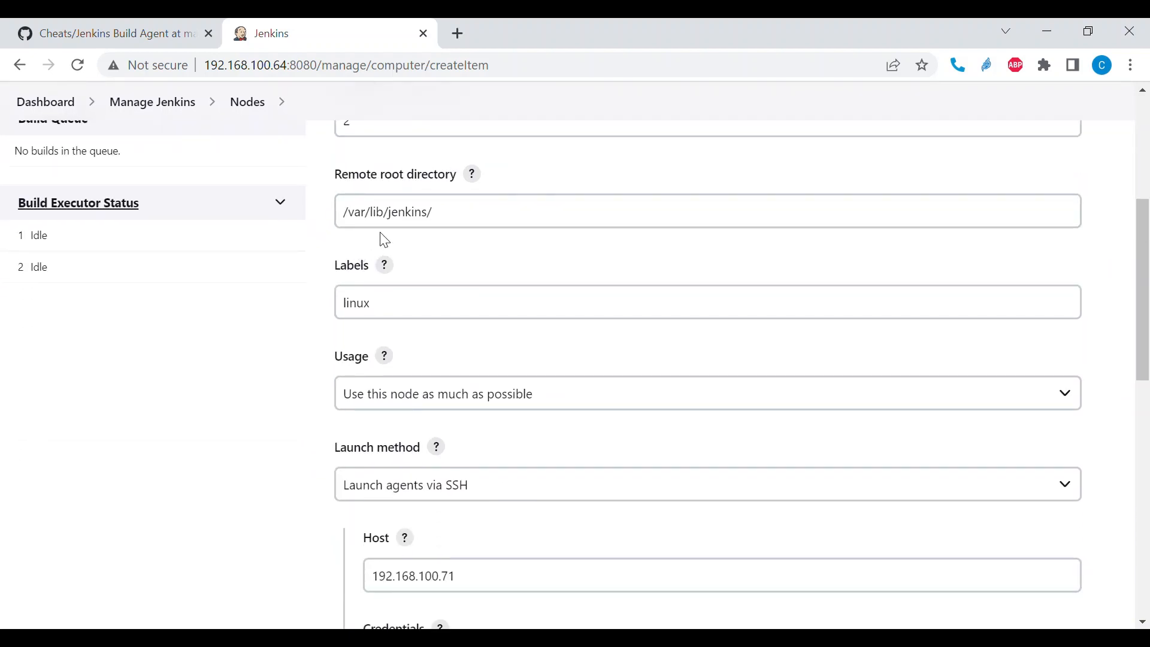
{"action": "left_click", "coordinate": [458, 227]}
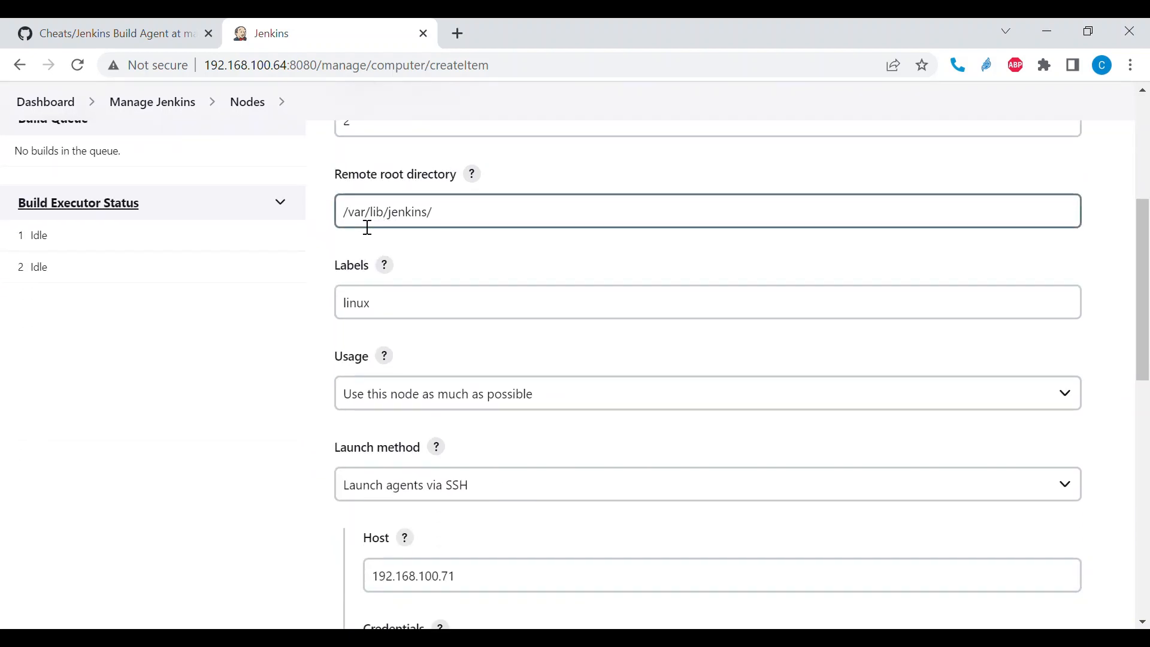
{"action": "scroll", "coordinate": [485, 239], "scroll_direction": "down", "scroll_amount": 2}
{"action": "left_click", "coordinate": [433, 244]}
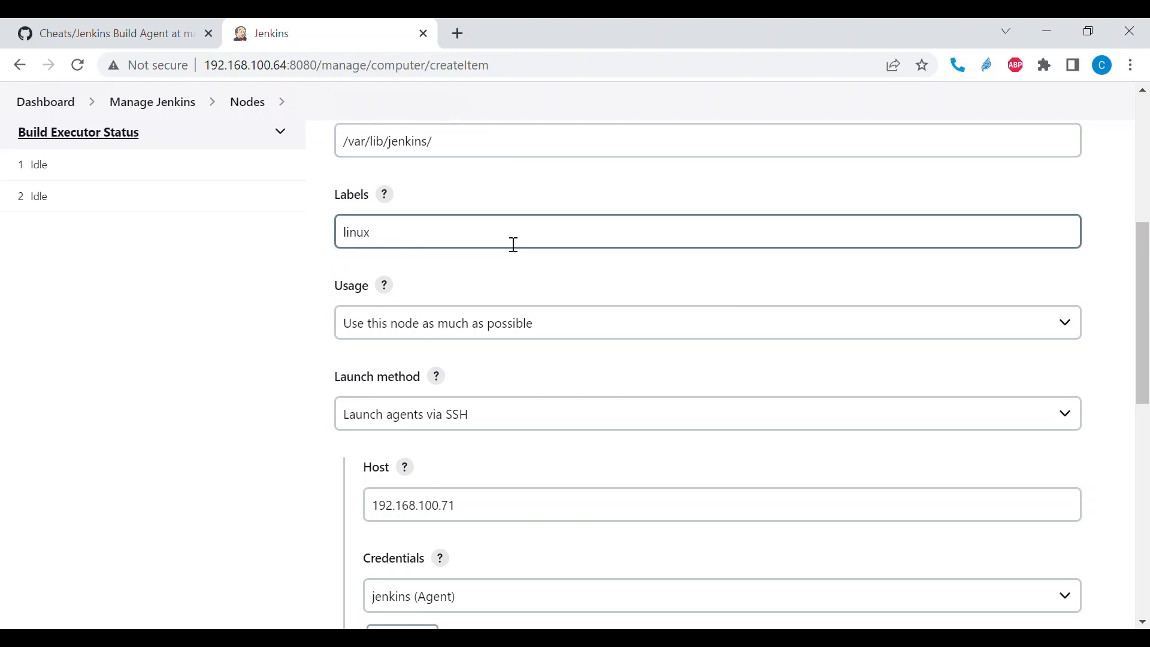
{"action": "scroll", "coordinate": [514, 244], "scroll_direction": "down", "scroll_amount": 3}
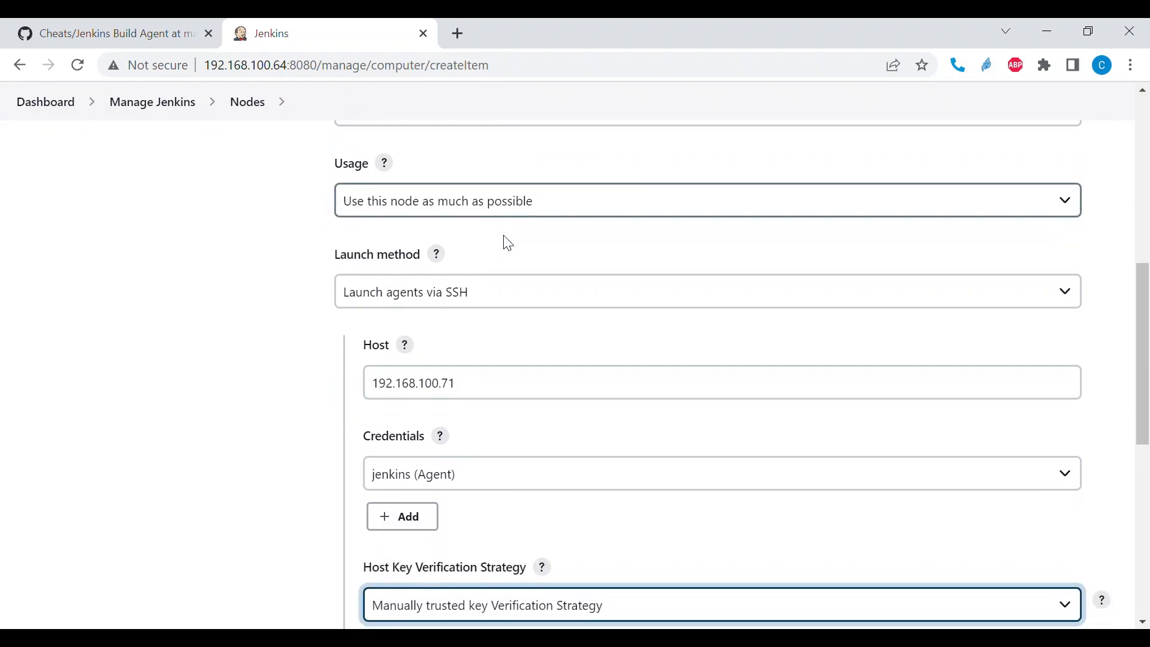
{"action": "scroll", "coordinate": [478, 304], "scroll_direction": "down", "scroll_amount": 2}
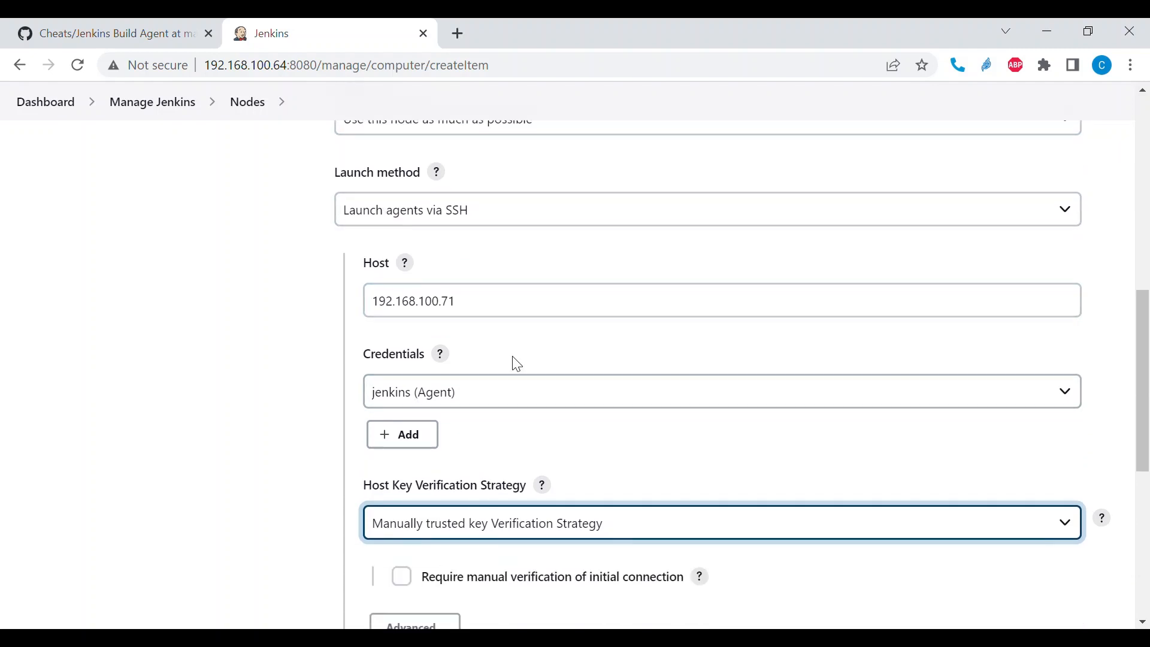
- Save the new BuildAgent1 node configuration
{"action": "scroll", "coordinate": [514, 363], "scroll_direction": "down", "scroll_amount": 2}
{"action": "scroll", "coordinate": [517, 364], "scroll_direction": "down", "scroll_amount": 2}
{"action": "scroll", "coordinate": [395, 503], "scroll_direction": "down", "scroll_amount": 2}
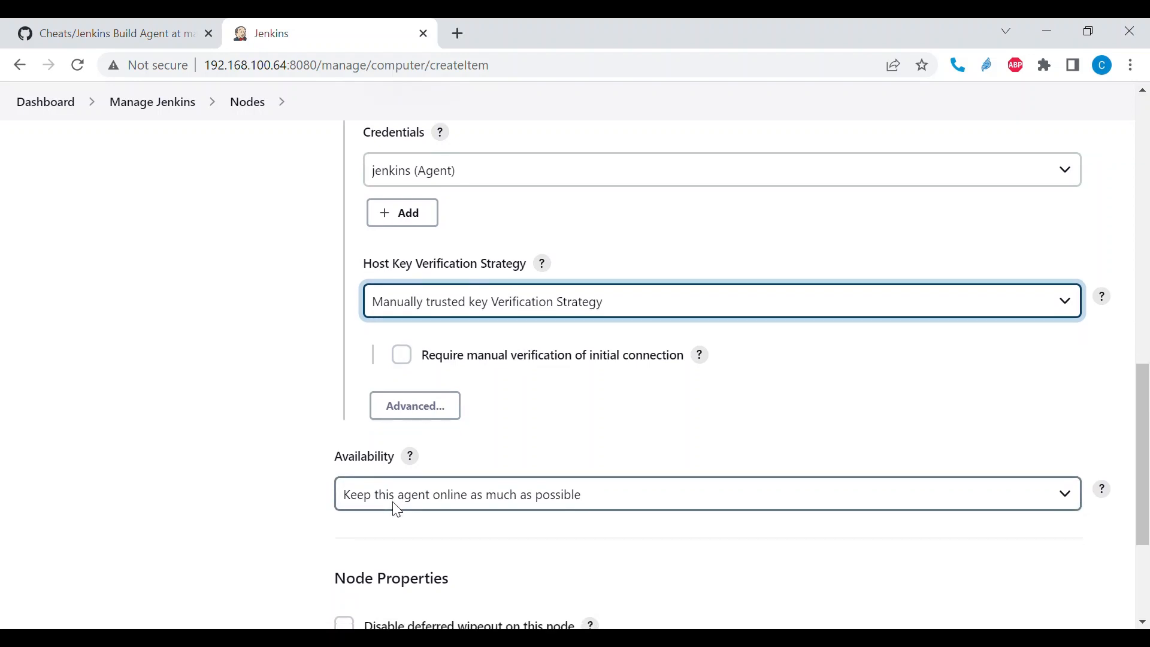
{"action": "scroll", "coordinate": [539, 334], "scroll_direction": "down", "scroll_amount": 3}
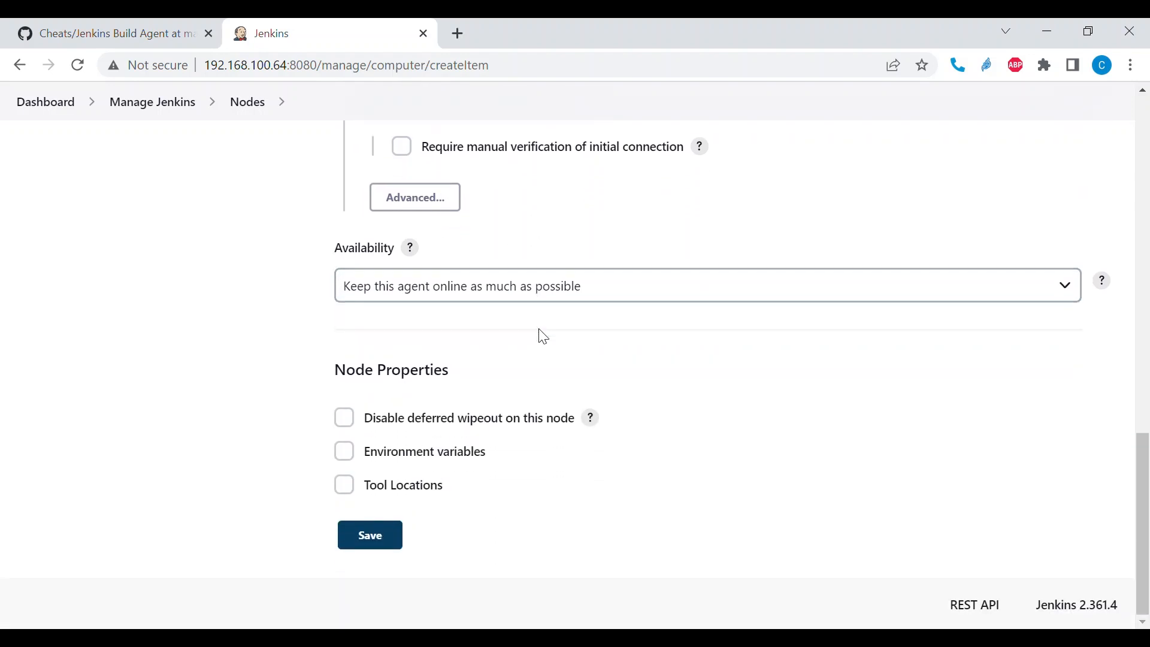
{"action": "left_click", "coordinate": [389, 541]}
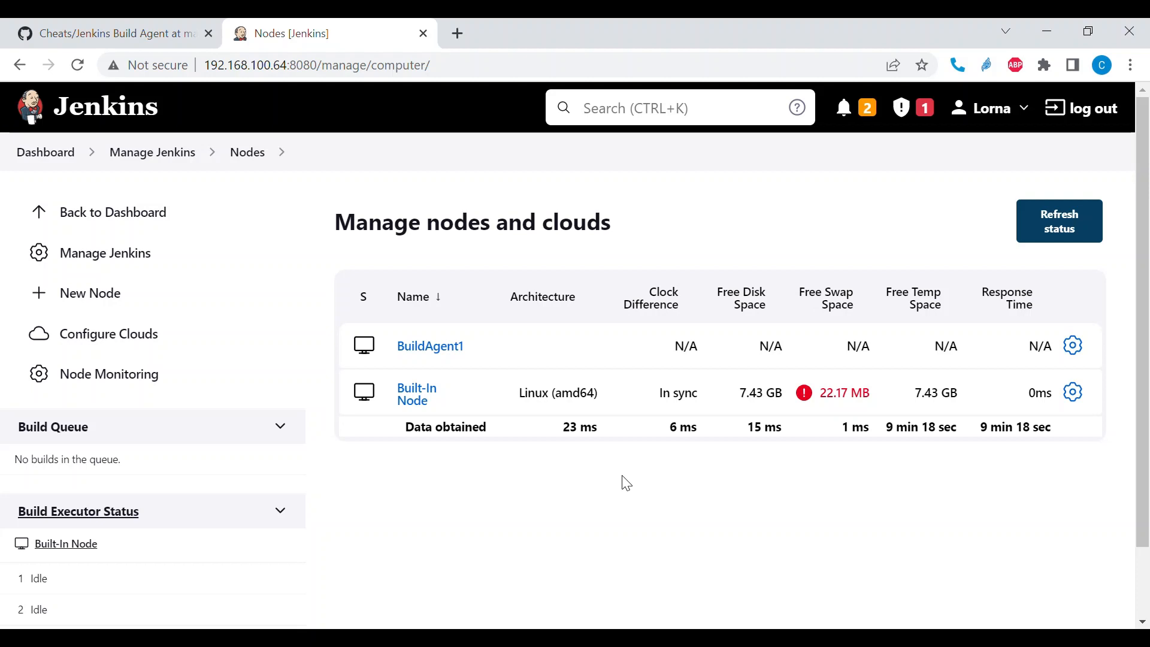
- Open BuildAgent1's launch log from its status page and highlight the final line about the agent's connection
{"action": "scroll", "coordinate": [528, 475], "scroll_direction": "down", "scroll_amount": 2}
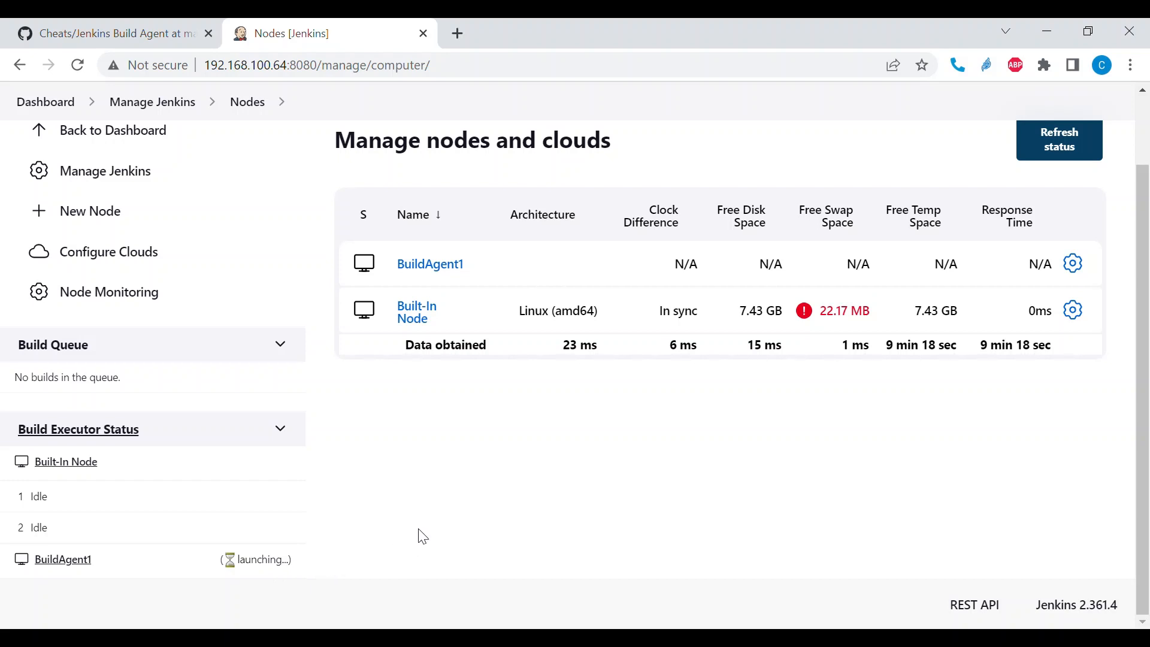
{"action": "left_click", "coordinate": [59, 560]}
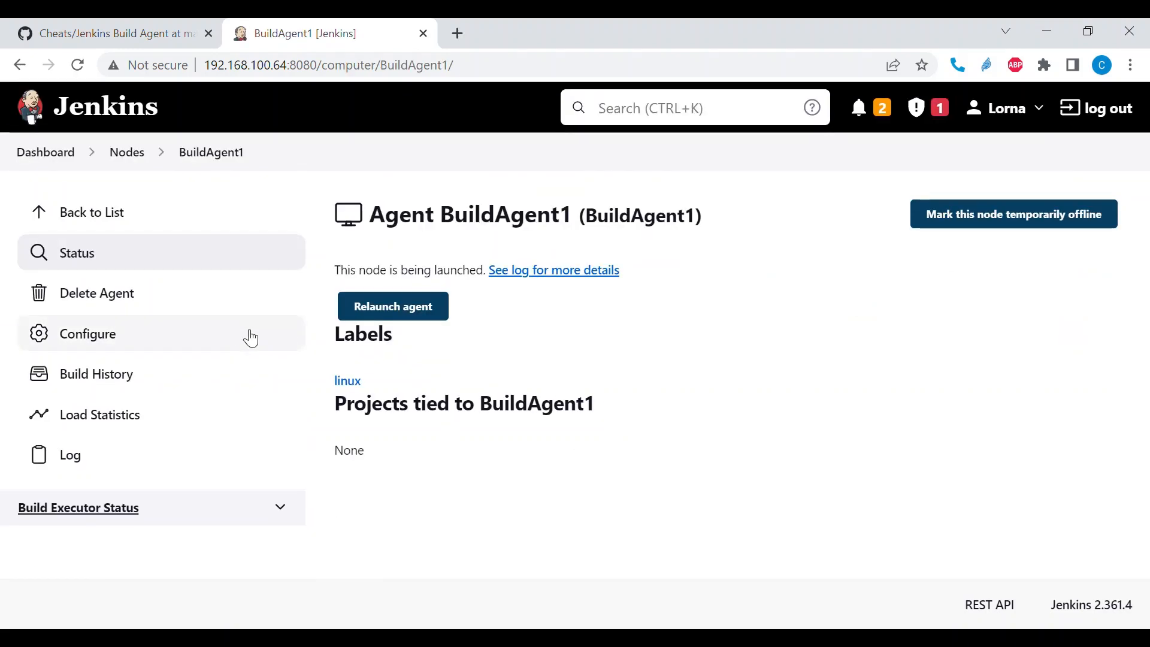
{"action": "left_click", "coordinate": [587, 272]}
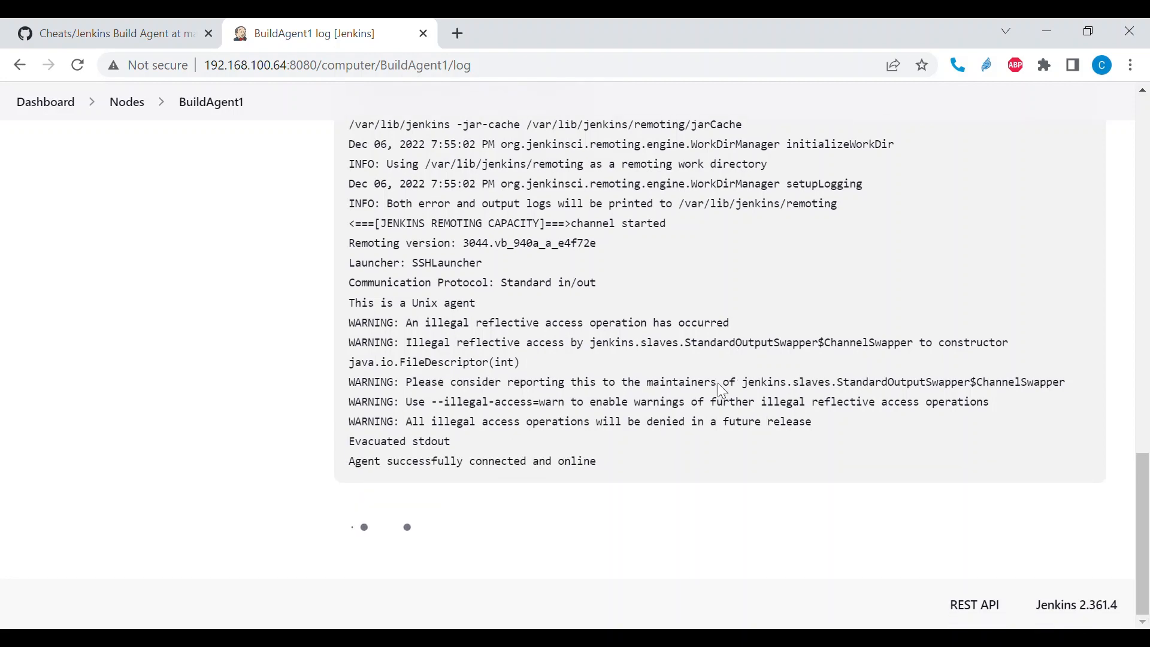
{"action": "left_click_drag", "start_coordinate": [358, 472], "coordinate": [603, 468]}
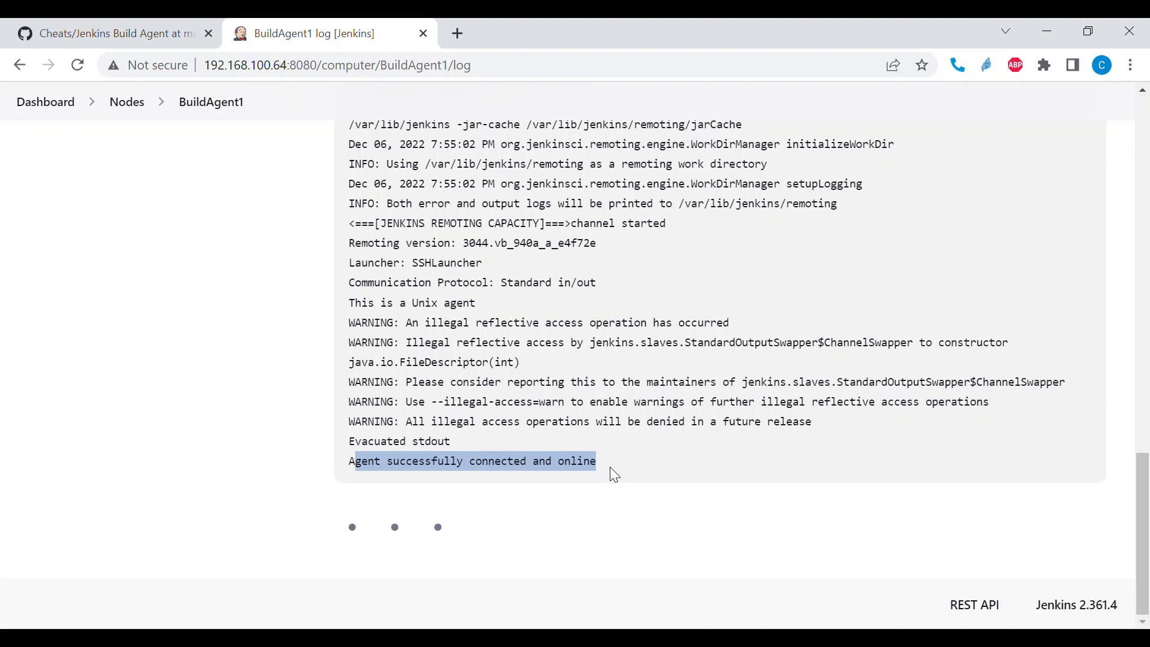
{"action": "left_click", "coordinate": [622, 468]}
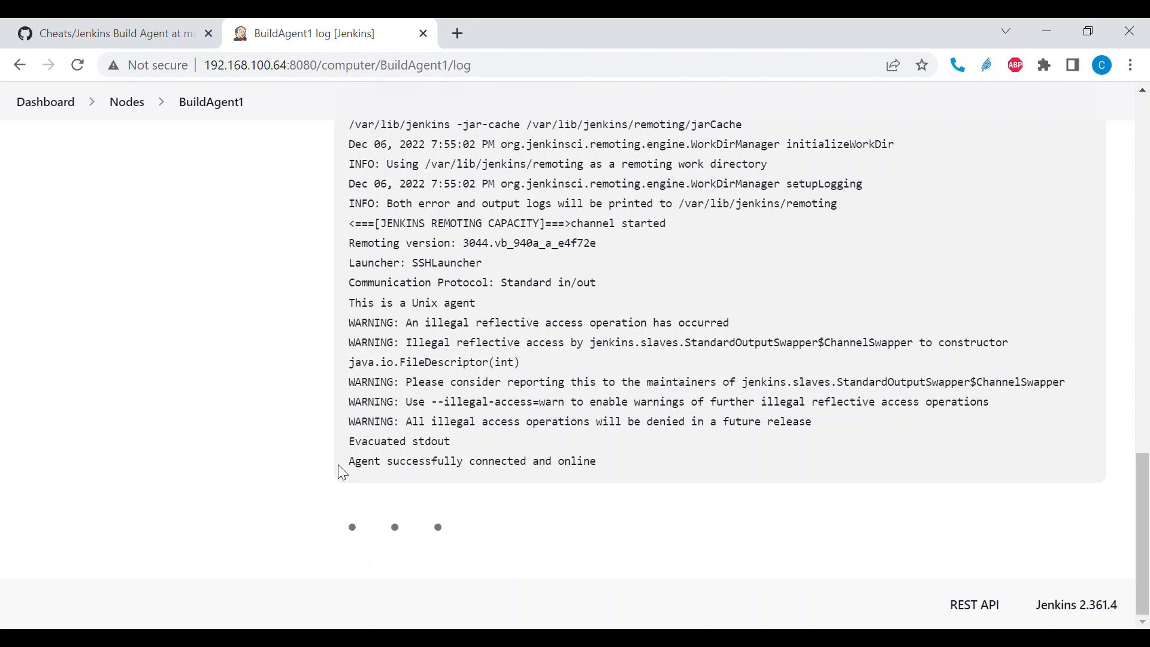
{"action": "left_click_drag", "start_coordinate": [350, 466], "coordinate": [606, 461]}
- Return to the nodes list and check BuildAgent1's entry there
{"action": "scroll", "coordinate": [671, 461], "scroll_direction": "up", "scroll_amount": 7}
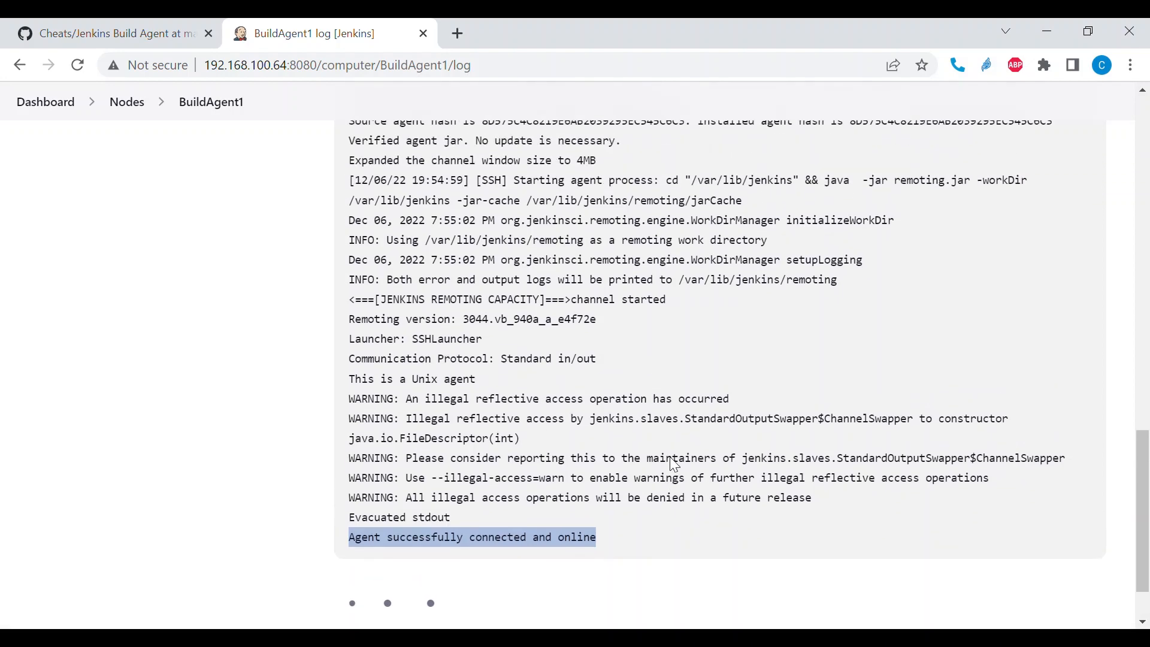
{"action": "scroll", "coordinate": [670, 457], "scroll_direction": "up", "scroll_amount": 10}
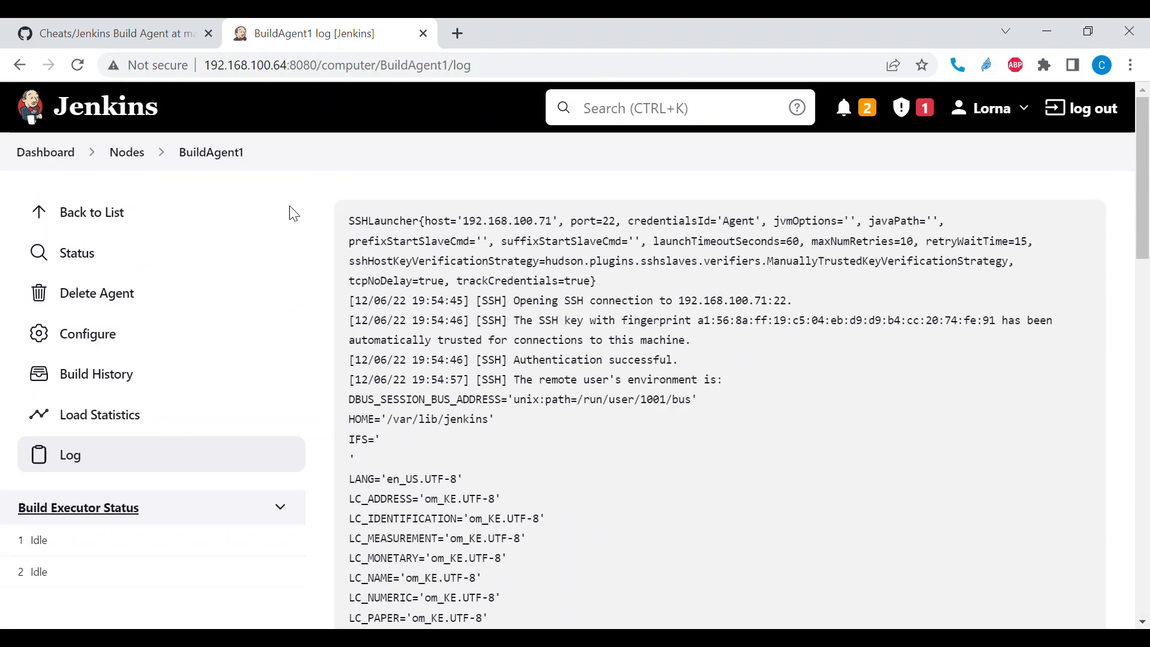
{"action": "left_click", "coordinate": [135, 159]}
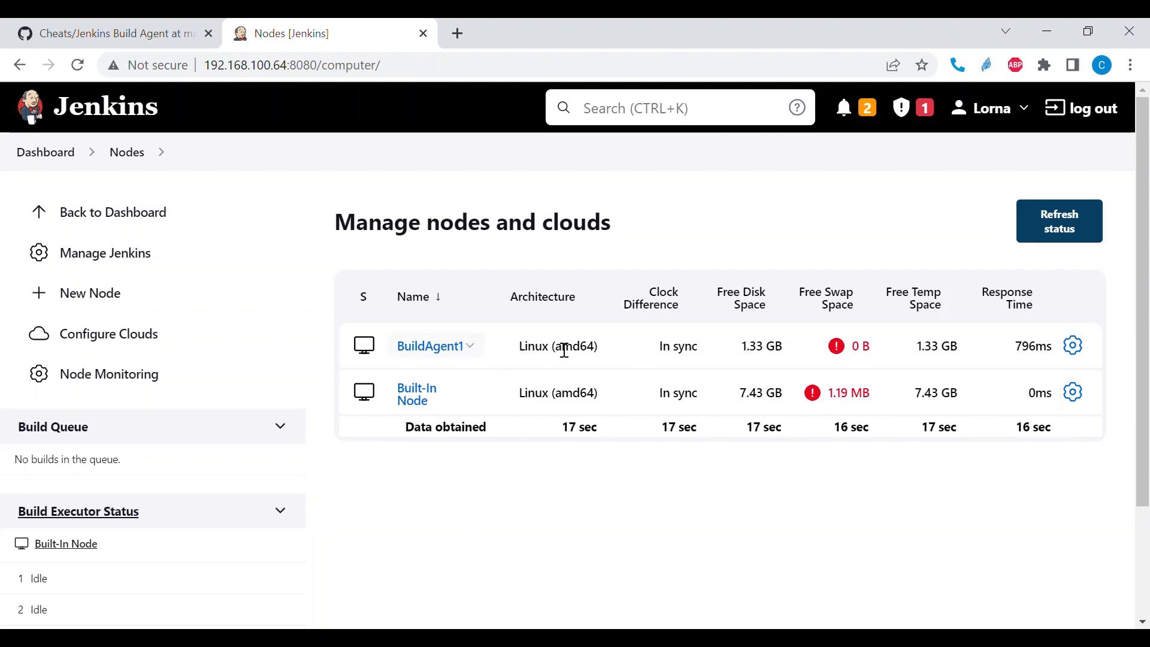
{"action": "mouse_move", "coordinate": [432, 357]}
- Switch to the Jenkins Build Agent notes on GitHub and examine the section on declaring an agent
{"action": "left_click", "coordinate": [154, 33]}
{"action": "scroll", "coordinate": [219, 258], "scroll_direction": "up", "scroll_amount": 10}
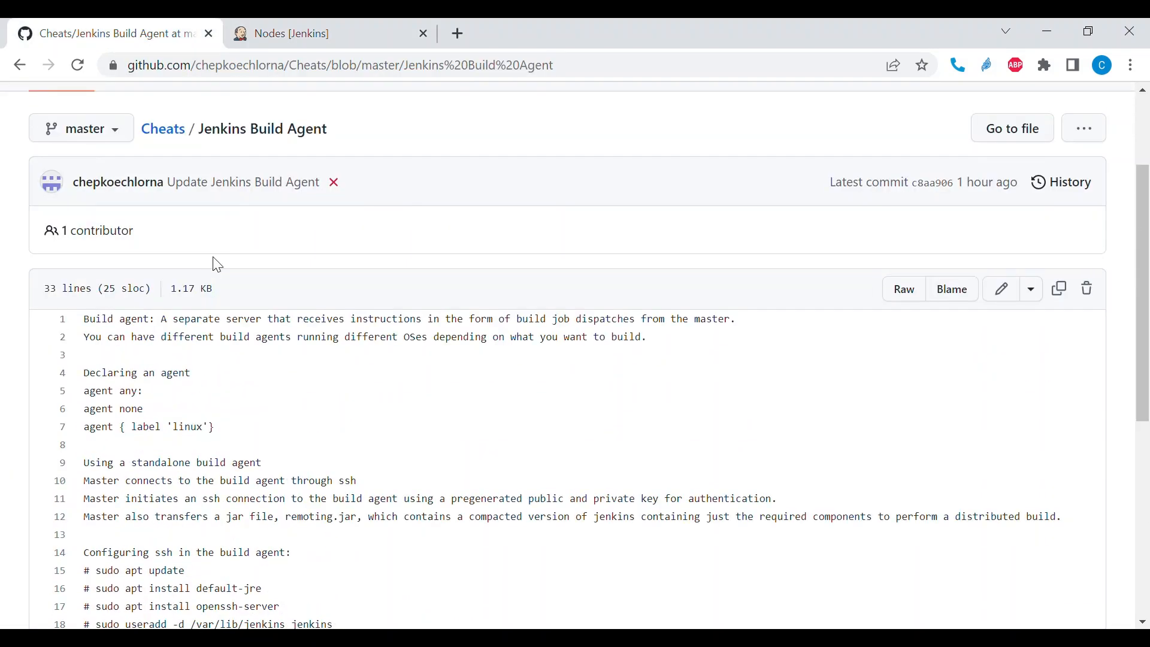
- Go to the Cheats repository and open Jenkinsfile-1 at its pipeline code
{"action": "left_click", "coordinate": [168, 137]}
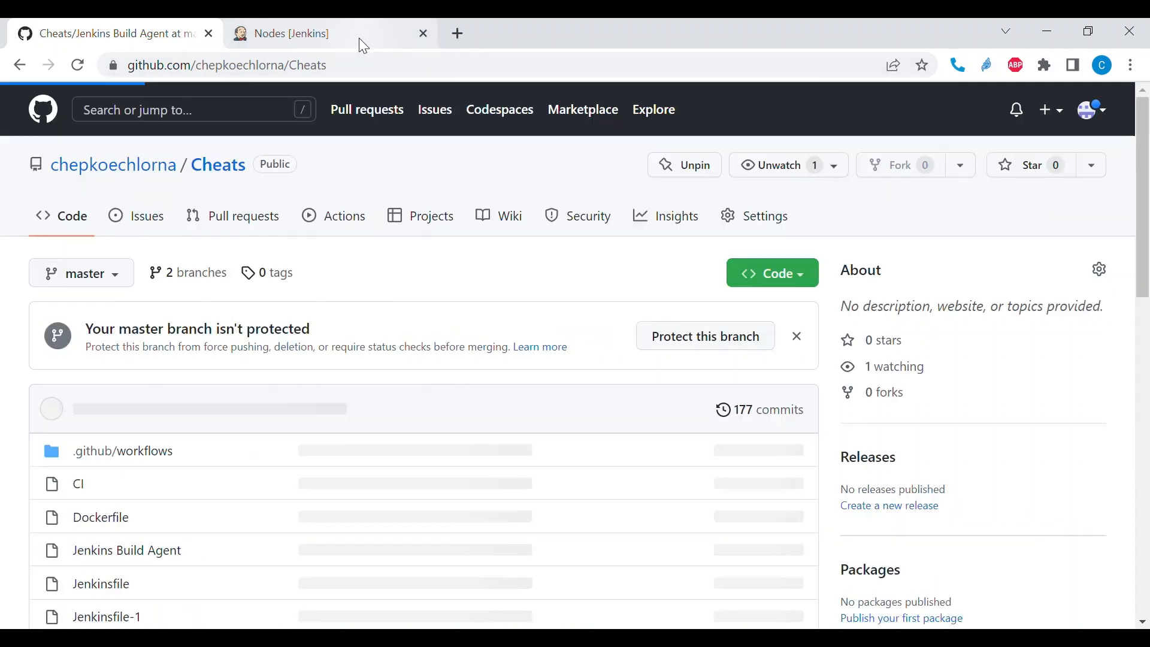
{"action": "scroll", "coordinate": [265, 308], "scroll_direction": "down", "scroll_amount": 4}
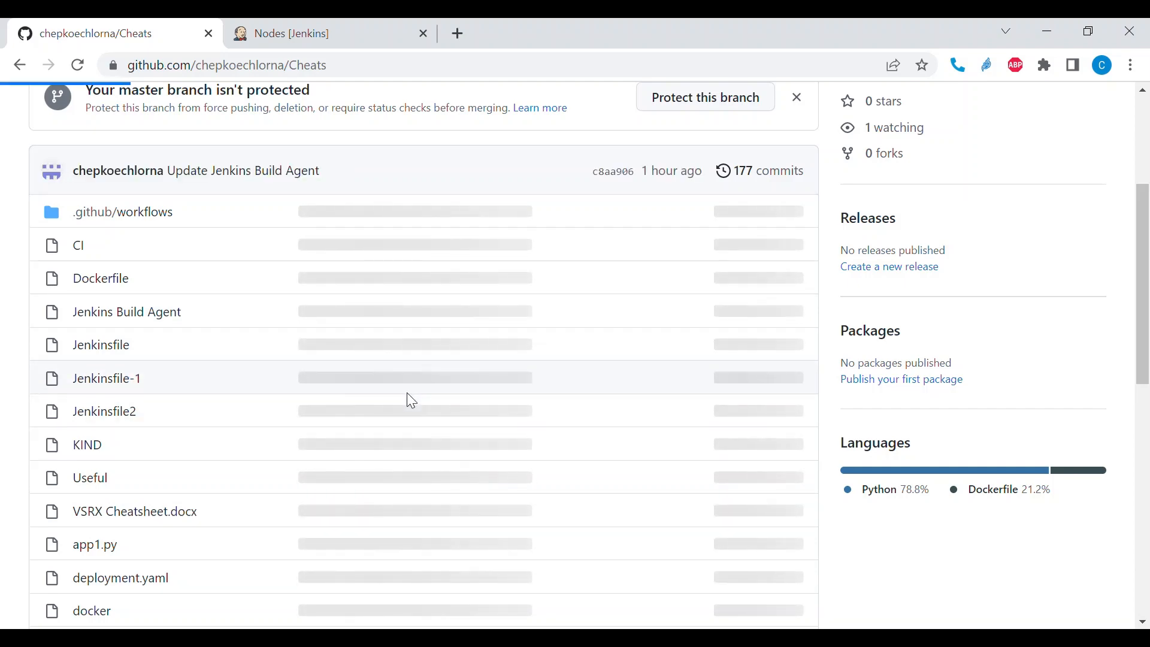
{"action": "scroll", "coordinate": [407, 393], "scroll_direction": "down", "scroll_amount": 3}
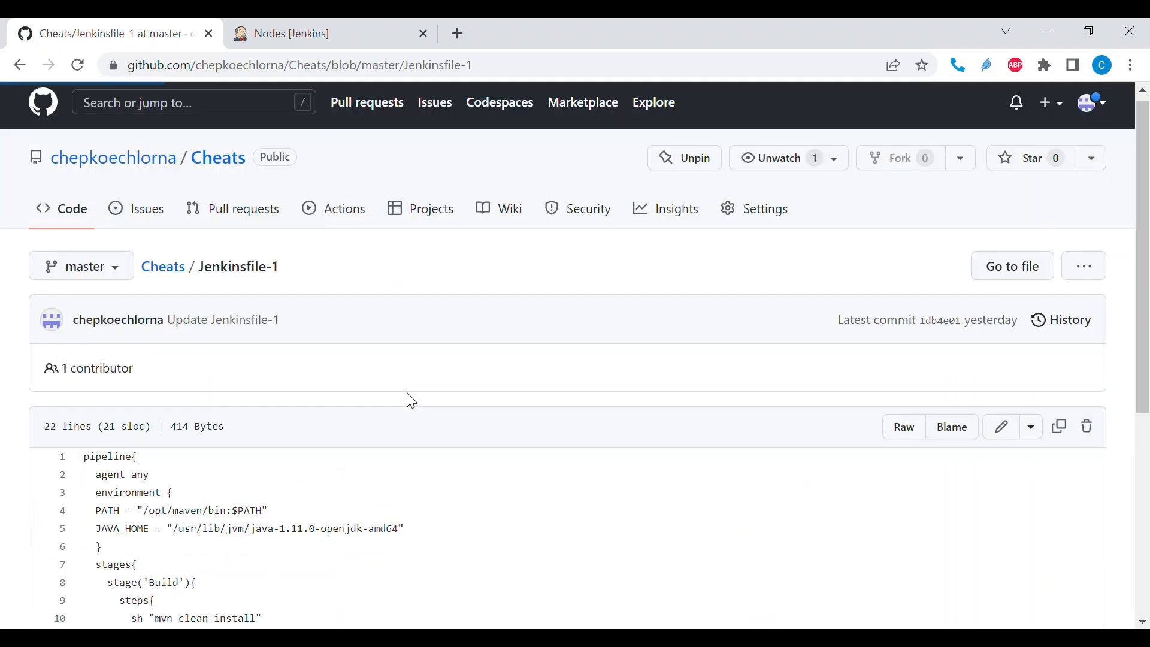
{"action": "scroll", "coordinate": [407, 393], "scroll_direction": "down", "scroll_amount": 4}
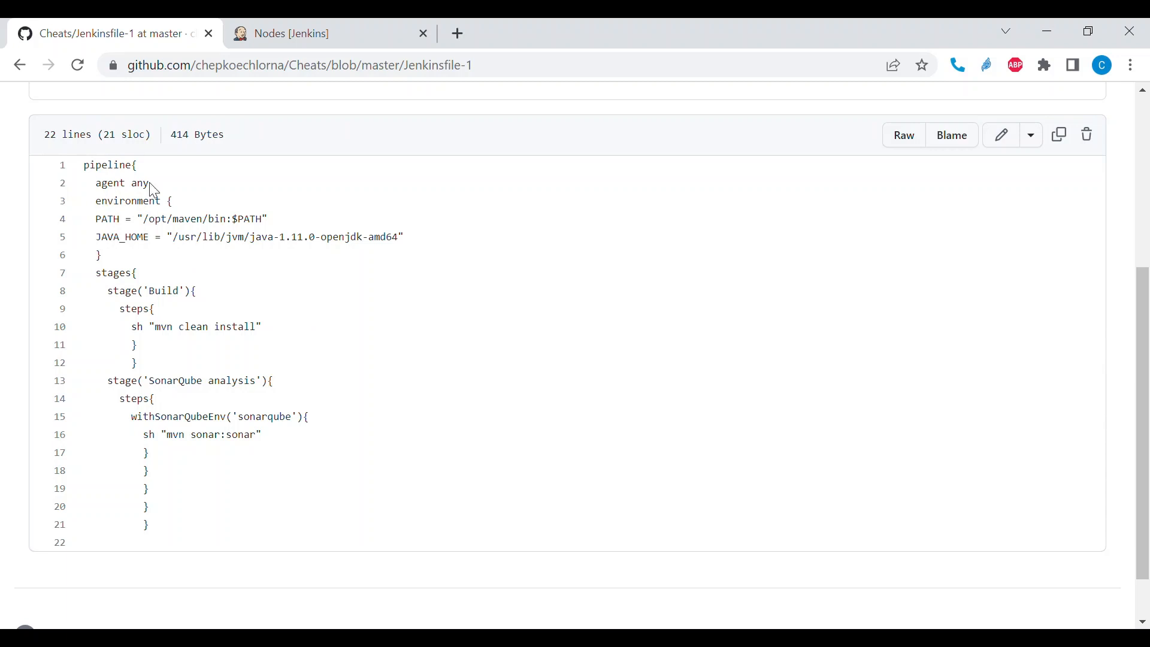
- Edit Jenkinsfile-1 so its agent declaration reads agent {label 'linux'}, commit the change to master, and review the updated file
{"action": "left_click", "coordinate": [1006, 152]}
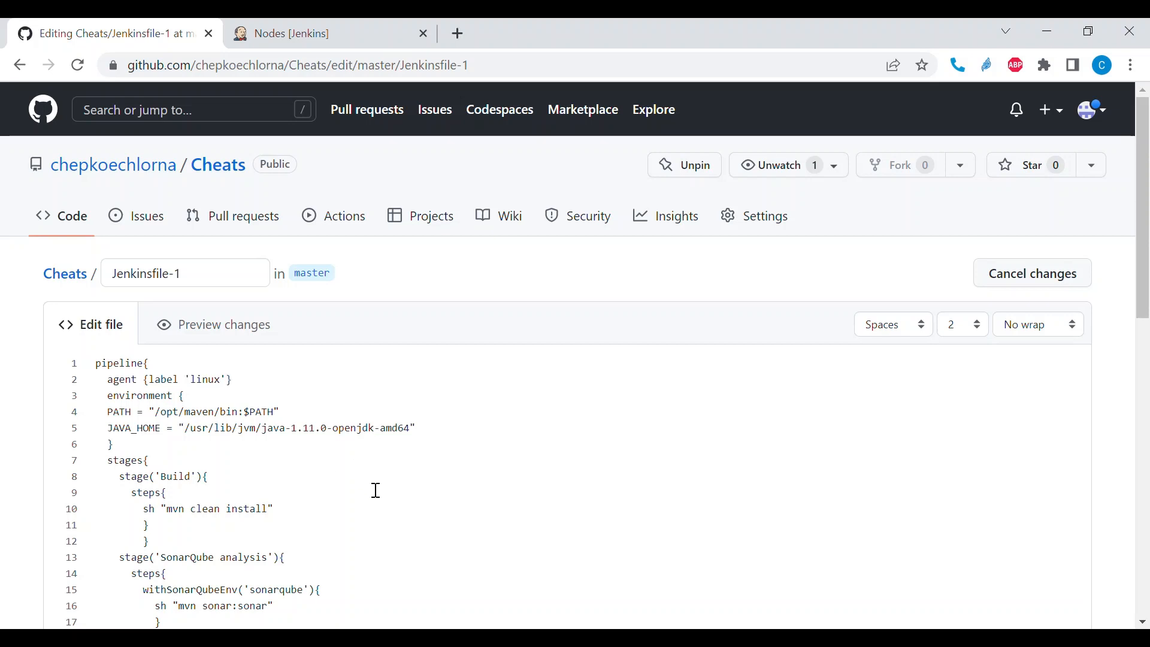
{"action": "scroll", "coordinate": [372, 488], "scroll_direction": "down", "scroll_amount": 5}
{"action": "scroll", "coordinate": [369, 487], "scroll_direction": "down", "scroll_amount": 5}
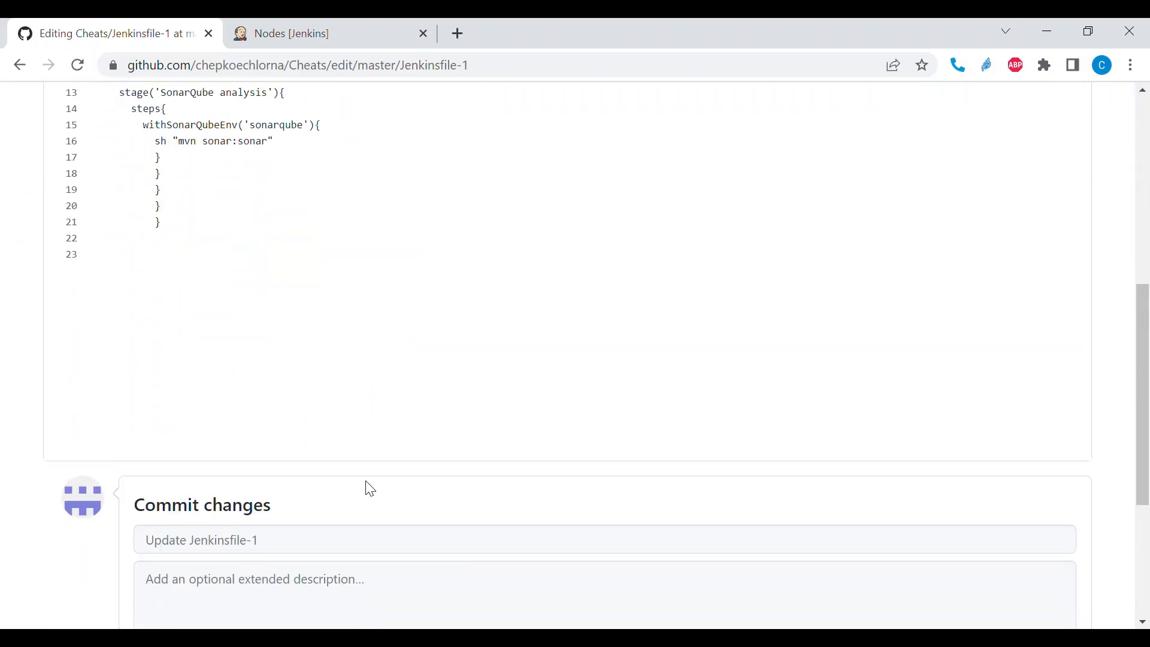
{"action": "left_click", "coordinate": [200, 569]}
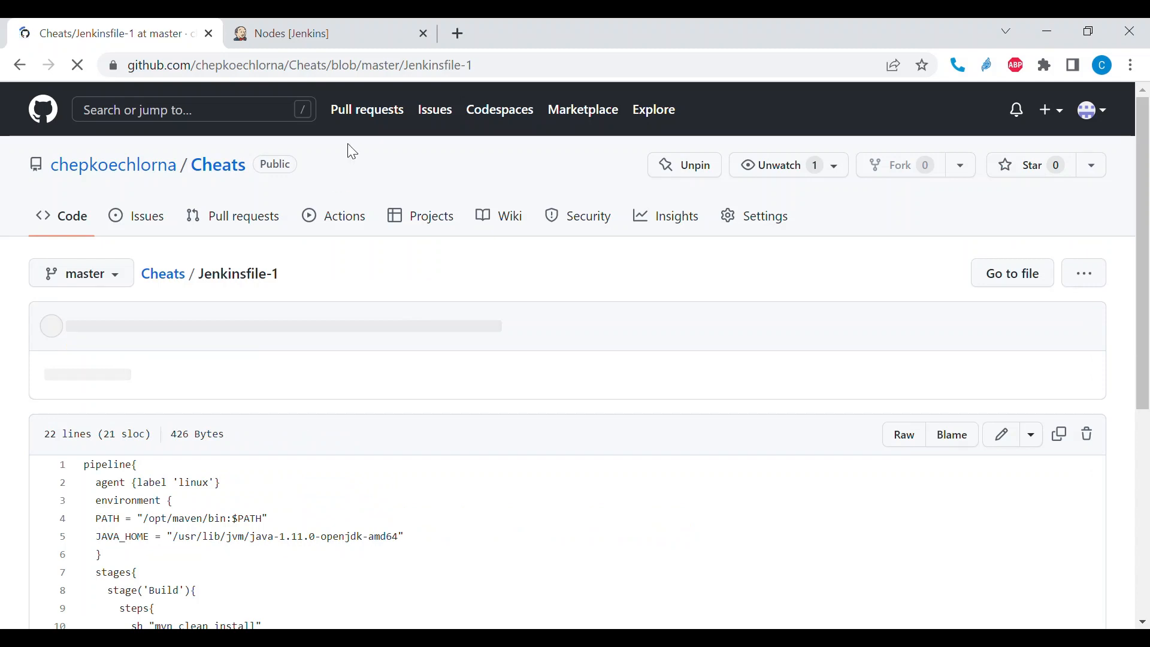
{"action": "scroll", "coordinate": [315, 380], "scroll_direction": "down", "scroll_amount": 5}
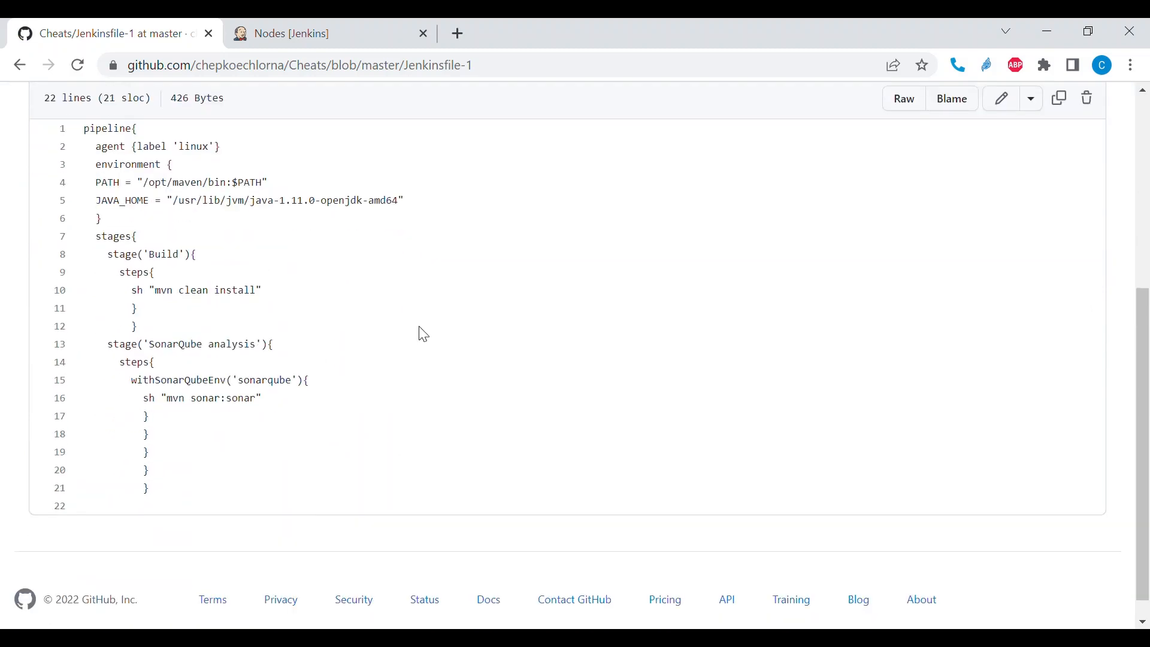
{"action": "scroll", "coordinate": [423, 334], "scroll_direction": "up", "scroll_amount": 5}
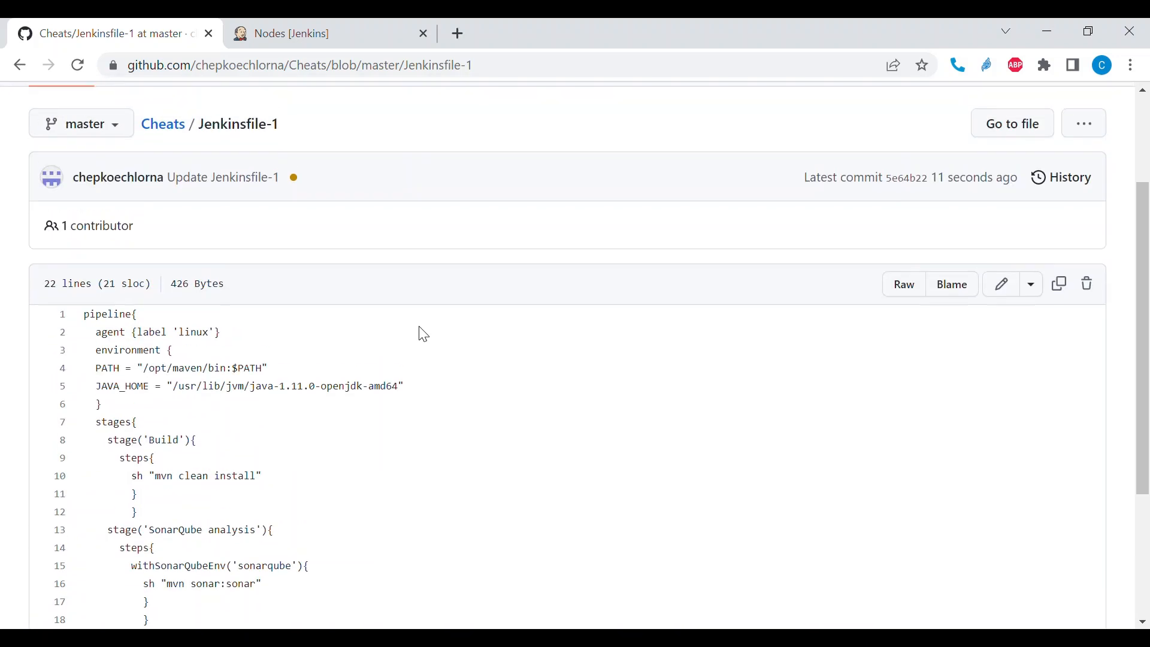